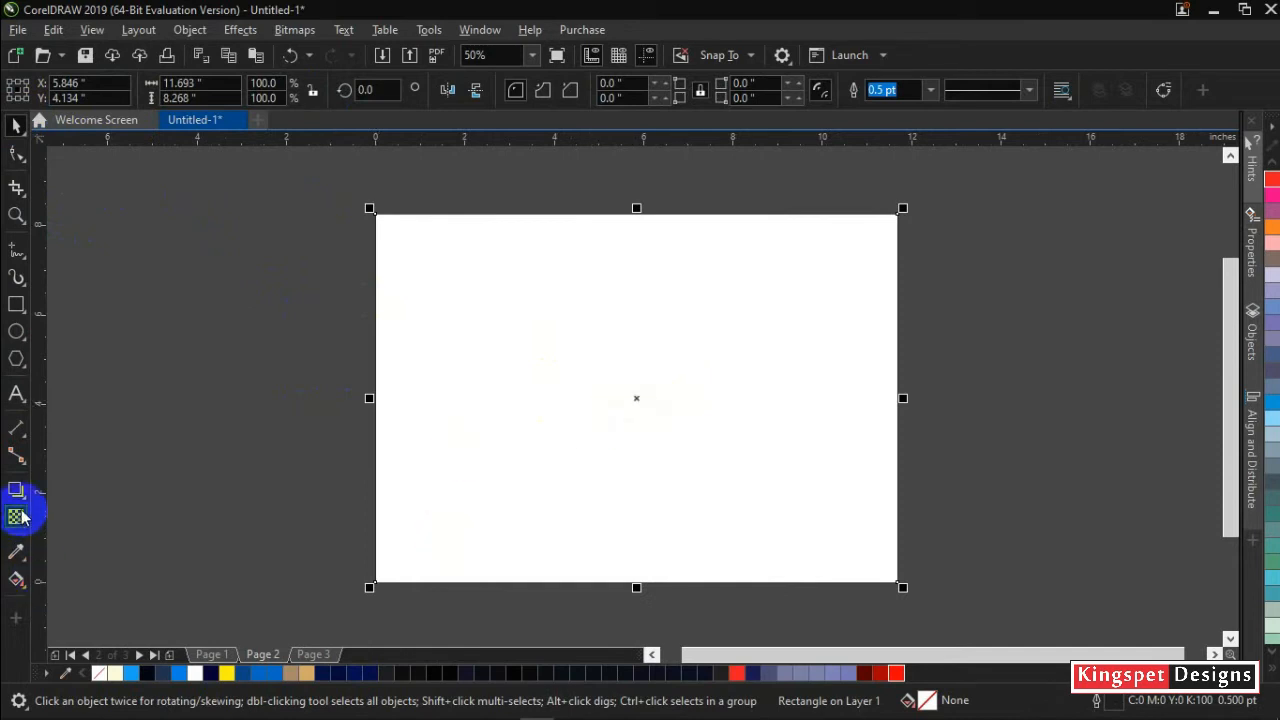
Apply an elliptical fountain fill to the page-sized rectangle and select its outer colour node
{"action": "left_click", "coordinate": [16, 580]}
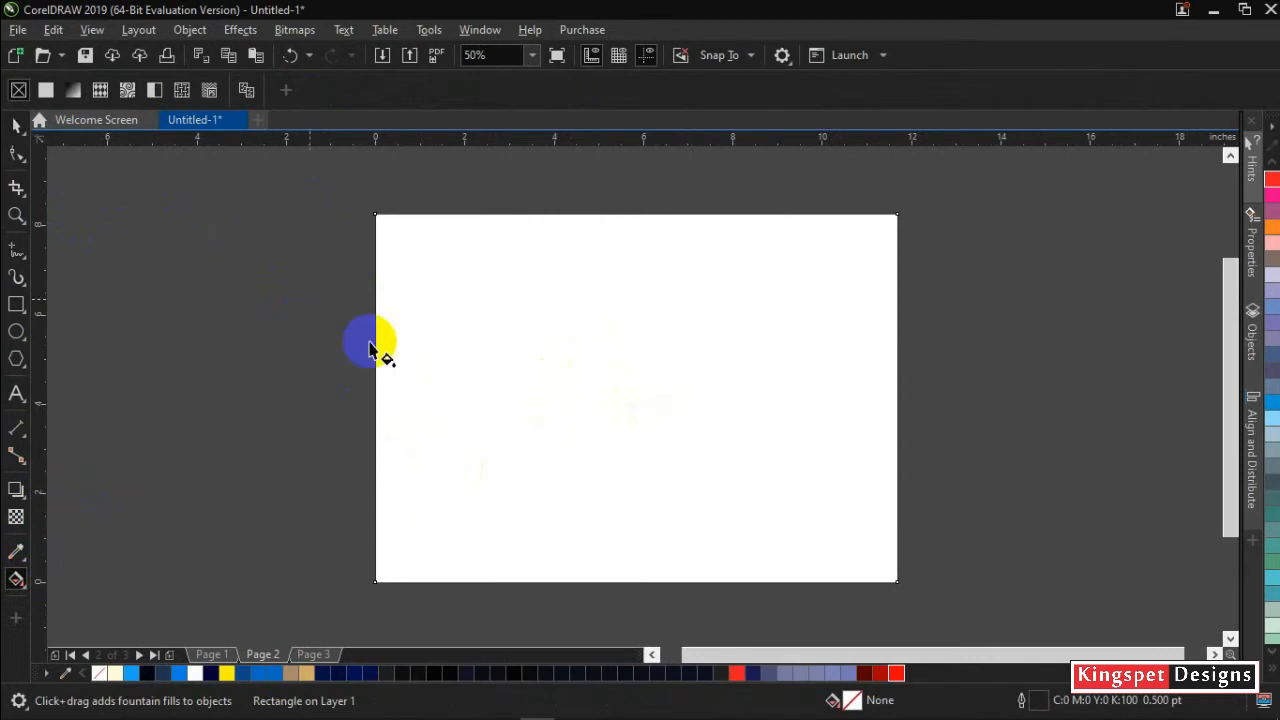
{"action": "left_click", "coordinate": [75, 91]}
{"action": "left_click", "coordinate": [362, 90]}
{"action": "left_click", "coordinate": [336, 90]}
{"action": "left_click_drag", "start_coordinate": [898, 397], "coordinate": [897, 399]}
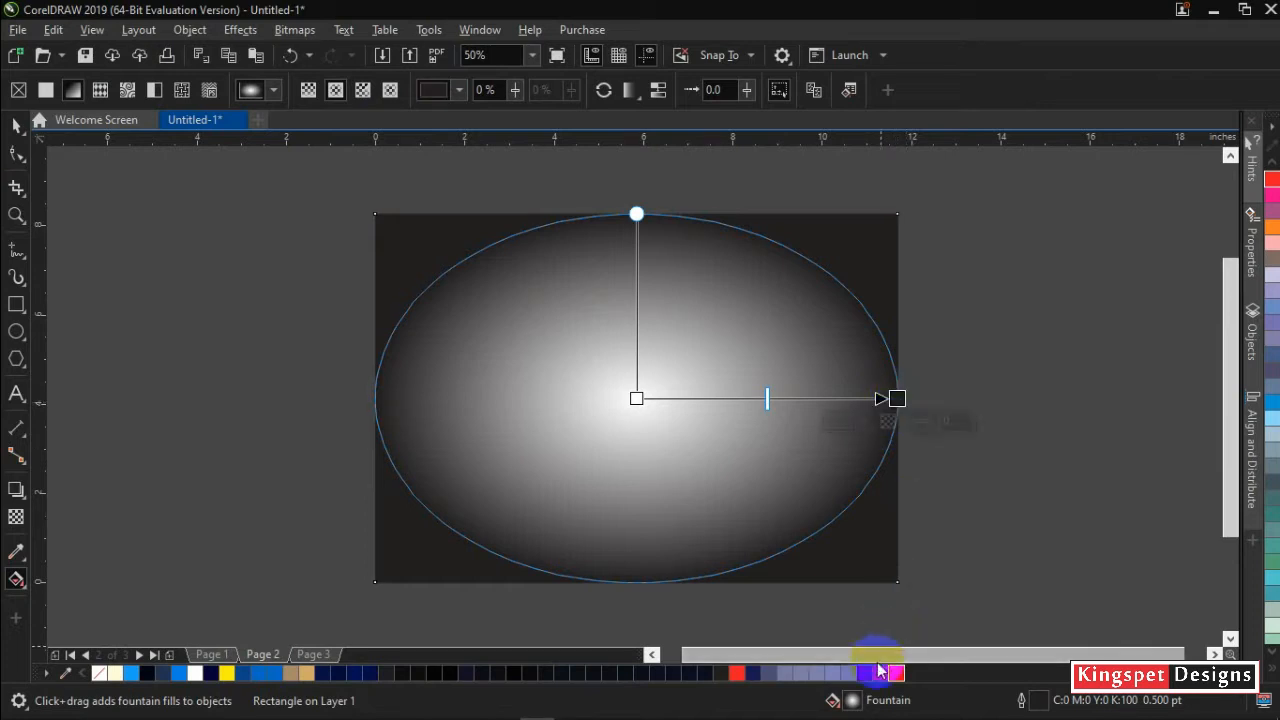
Colour the gradient's outer node dark red and its centre node bright red, and deselect the background
{"action": "left_click", "coordinate": [873, 679]}
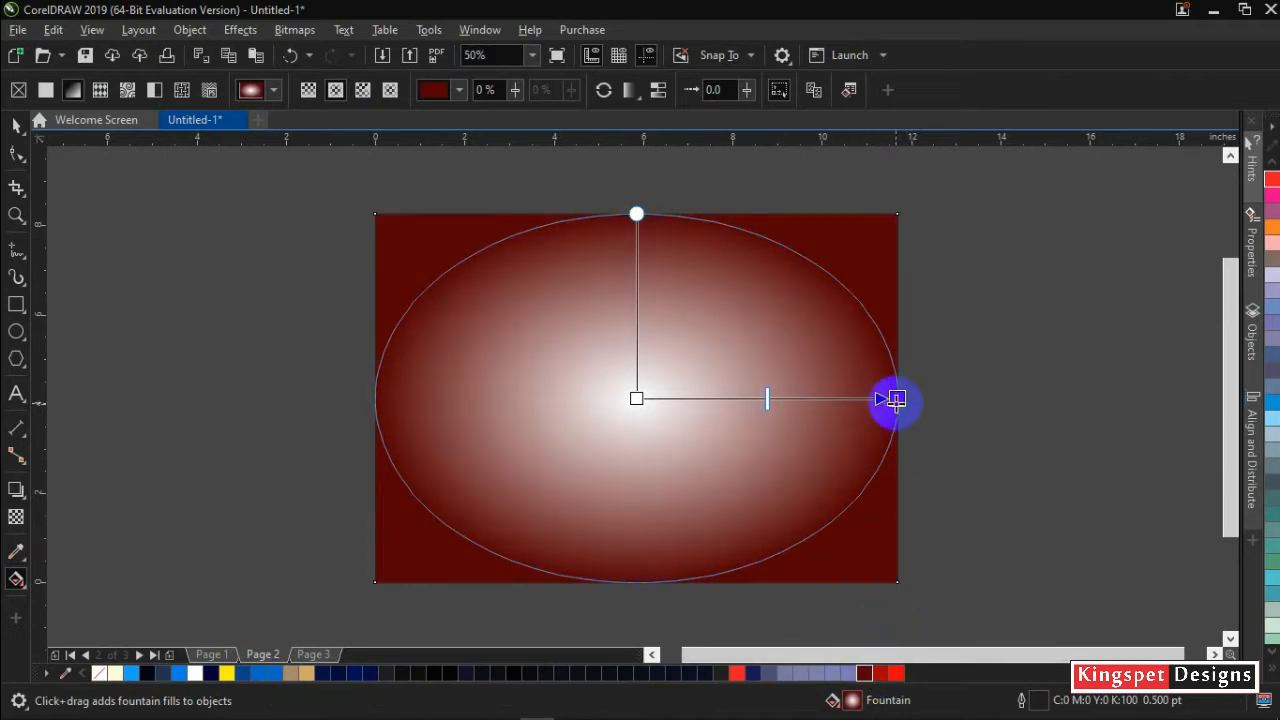
{"action": "left_click", "coordinate": [636, 398]}
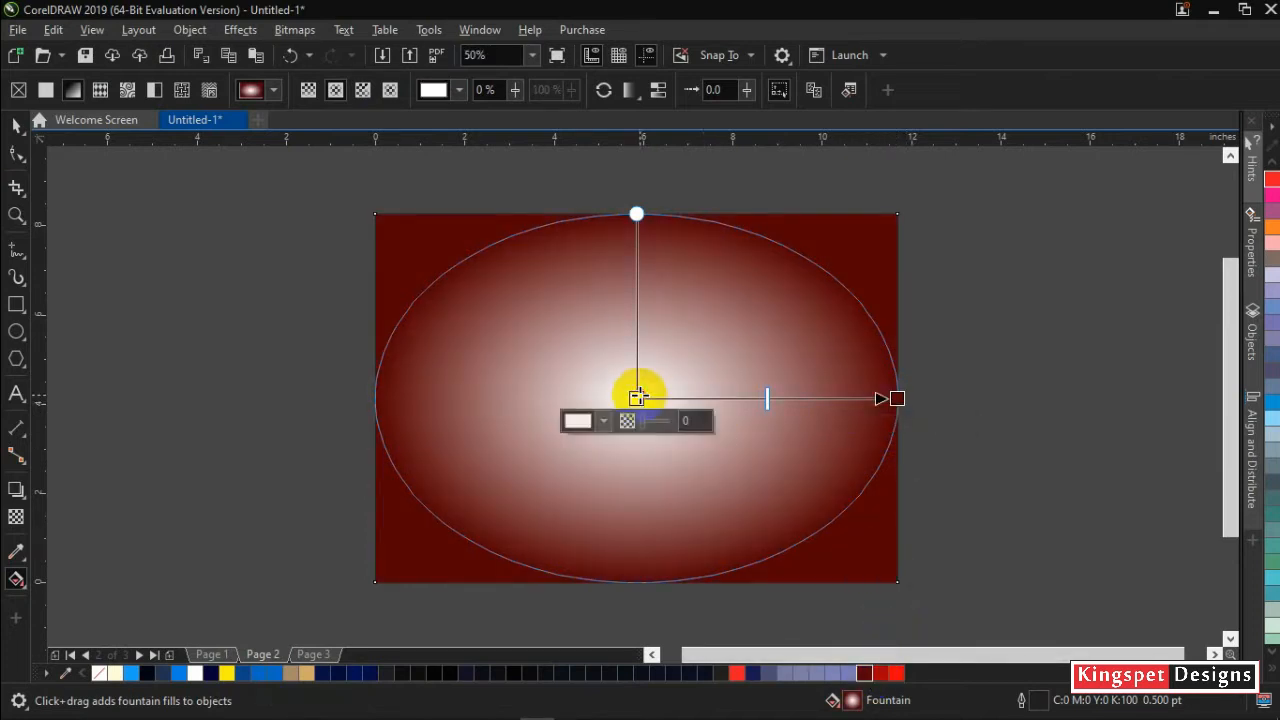
{"action": "left_click", "coordinate": [895, 673]}
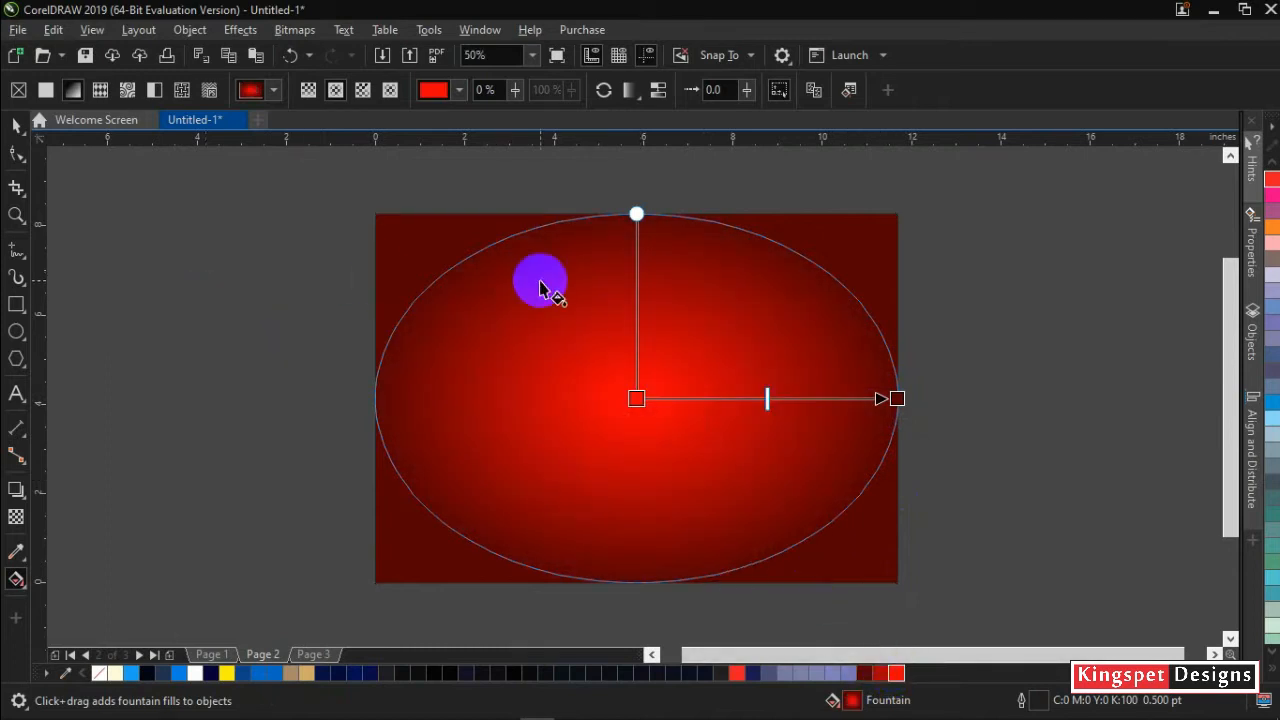
{"action": "left_click", "coordinate": [16, 124]}
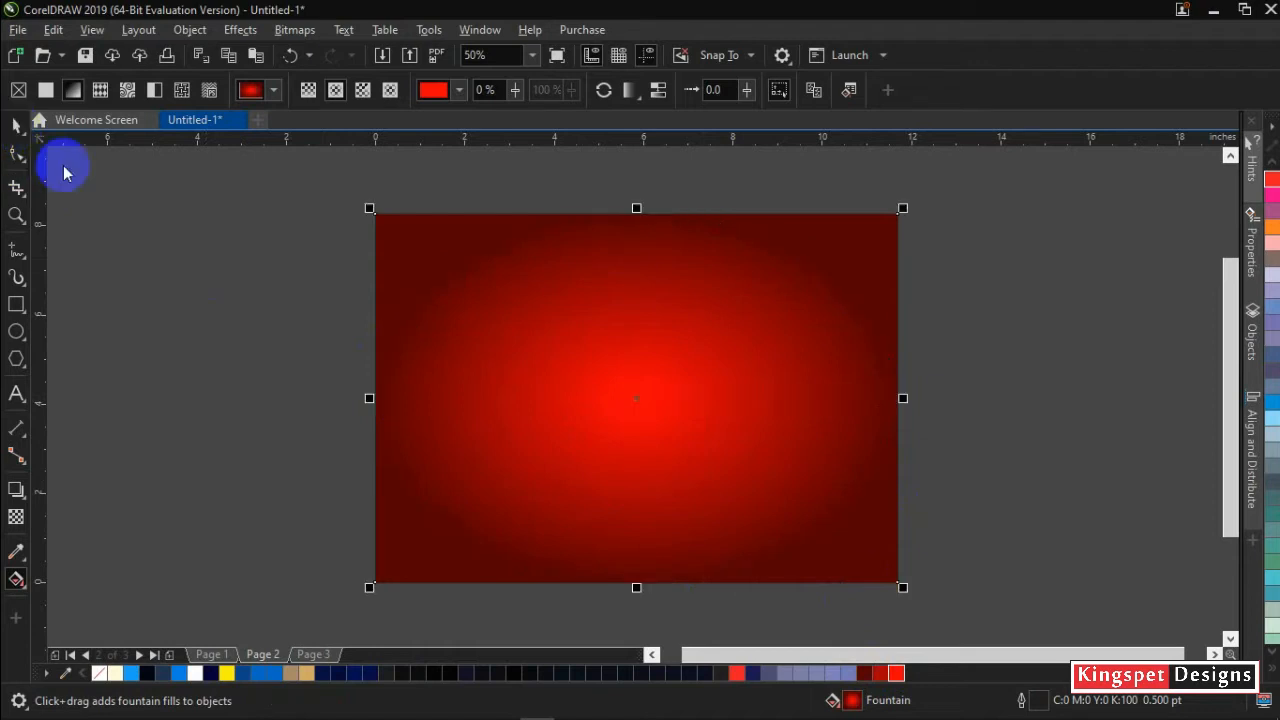
{"action": "left_click", "coordinate": [337, 297]}
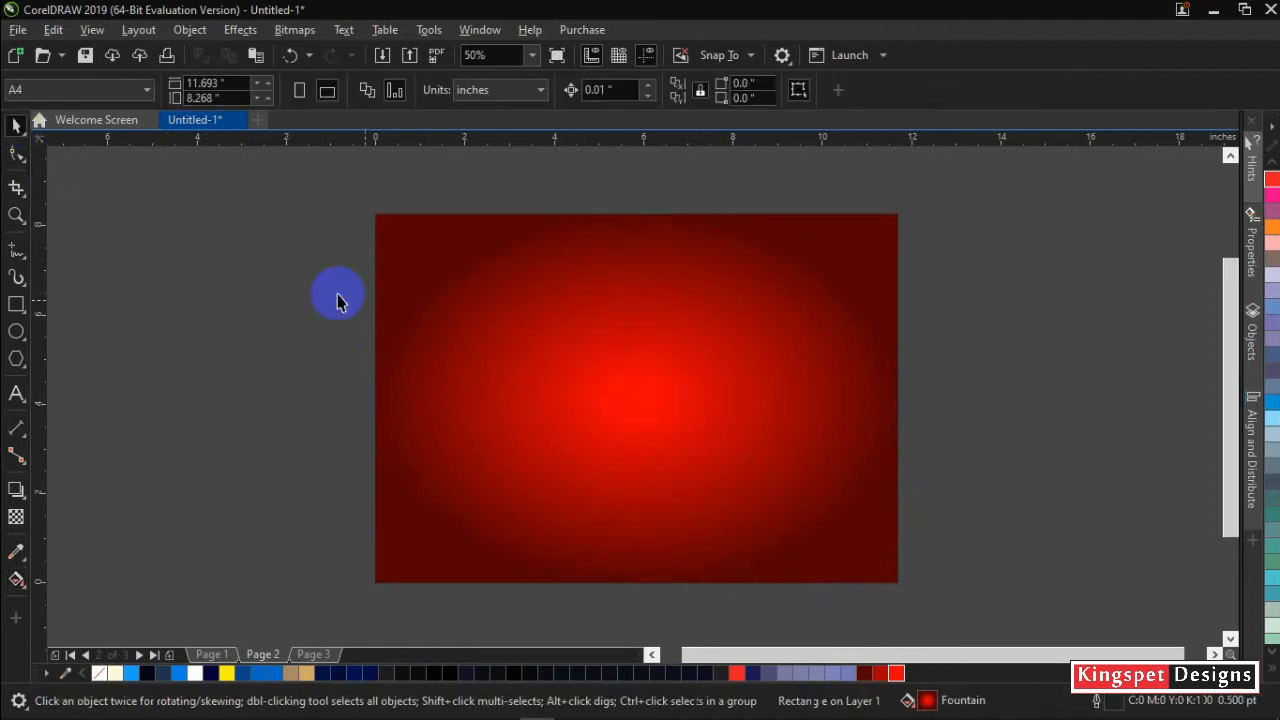
Draw a rectangle about 7.5 by 2.77 inches overlapping the page's left edge
{"action": "left_click", "coordinate": [16, 306]}
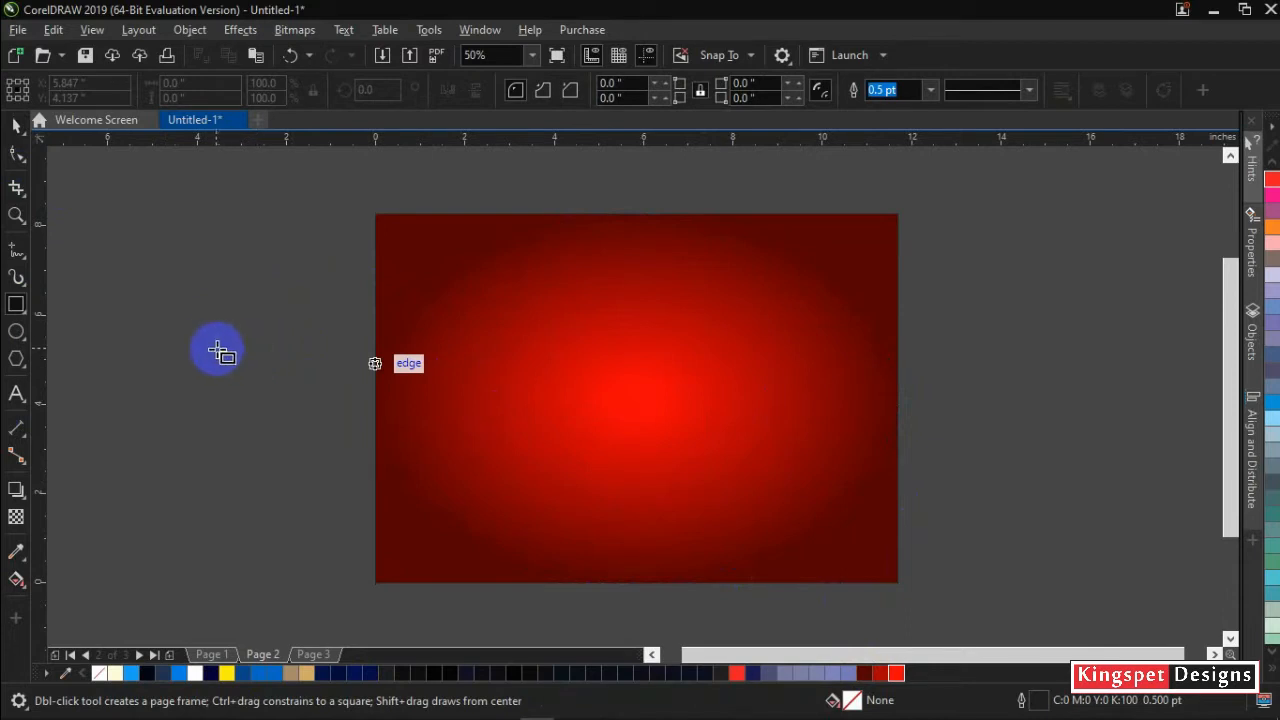
{"action": "left_click_drag", "start_coordinate": [161, 346], "coordinate": [506, 479]}
{"action": "left_click", "coordinate": [16, 124]}
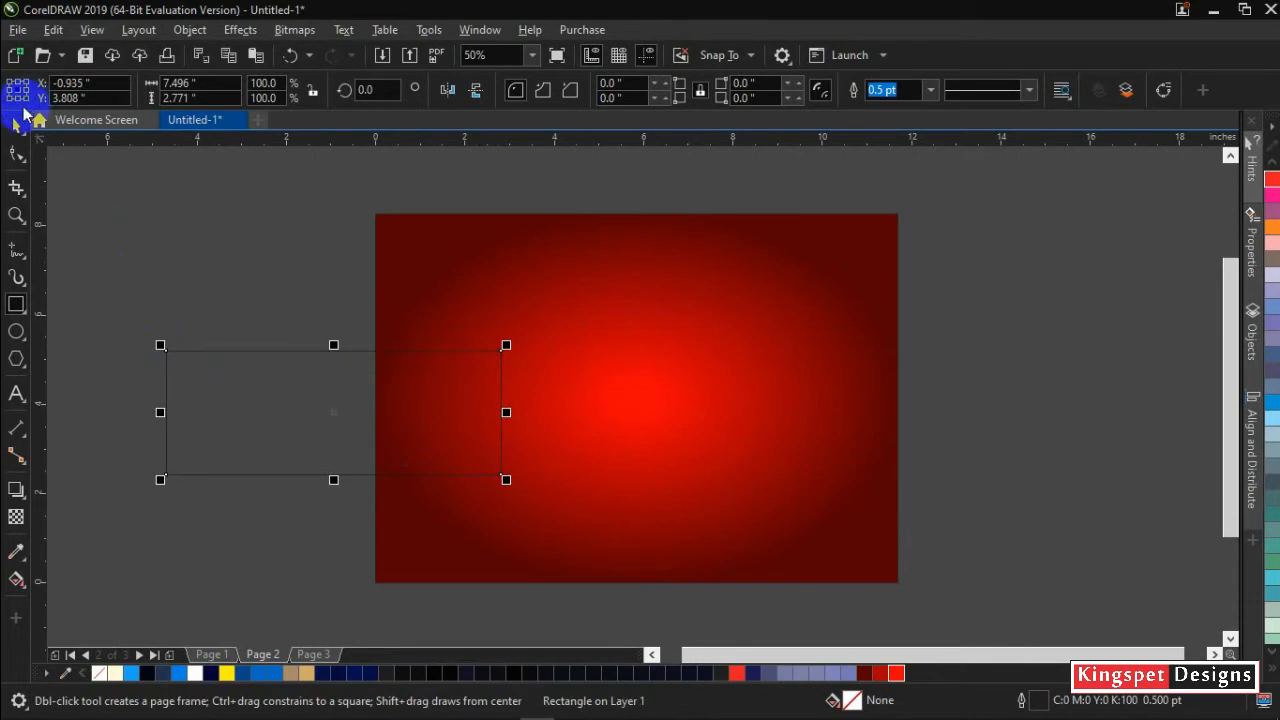
{"action": "left_click", "coordinate": [240, 277]}
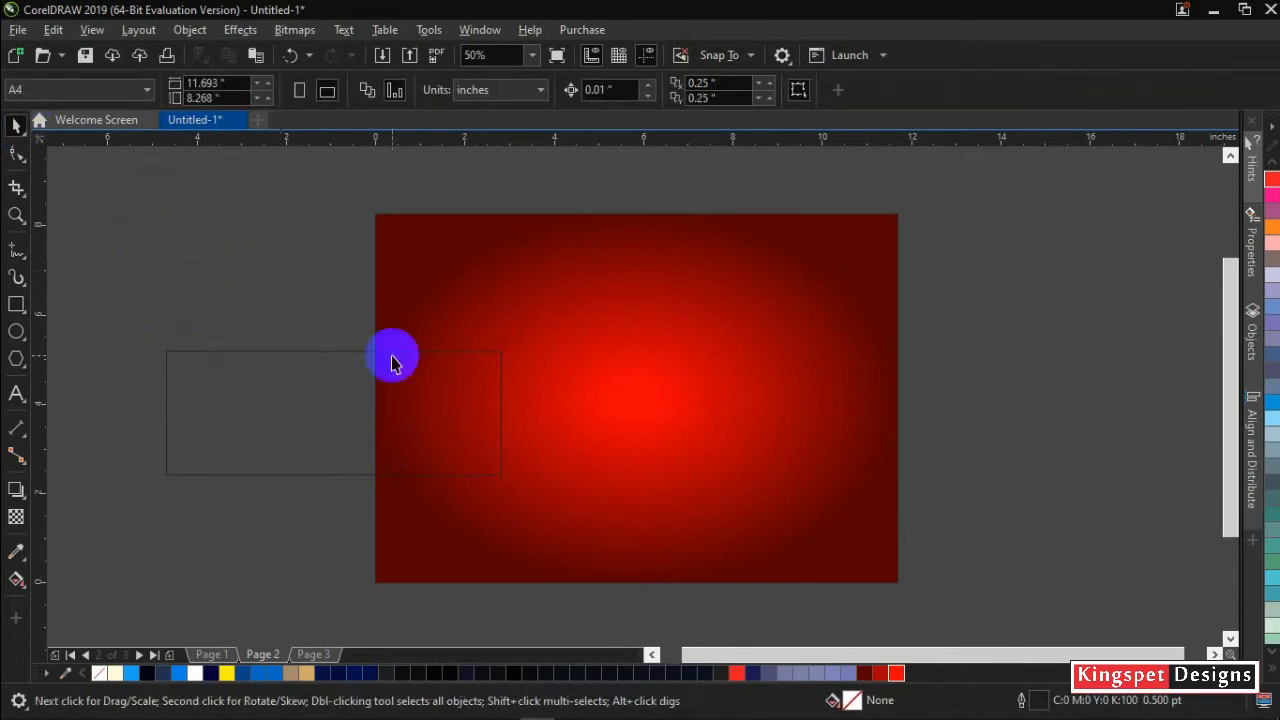
Shift the new rectangle further onto the page and reduce its height to about 1.39 inches
{"action": "left_click", "coordinate": [337, 413]}
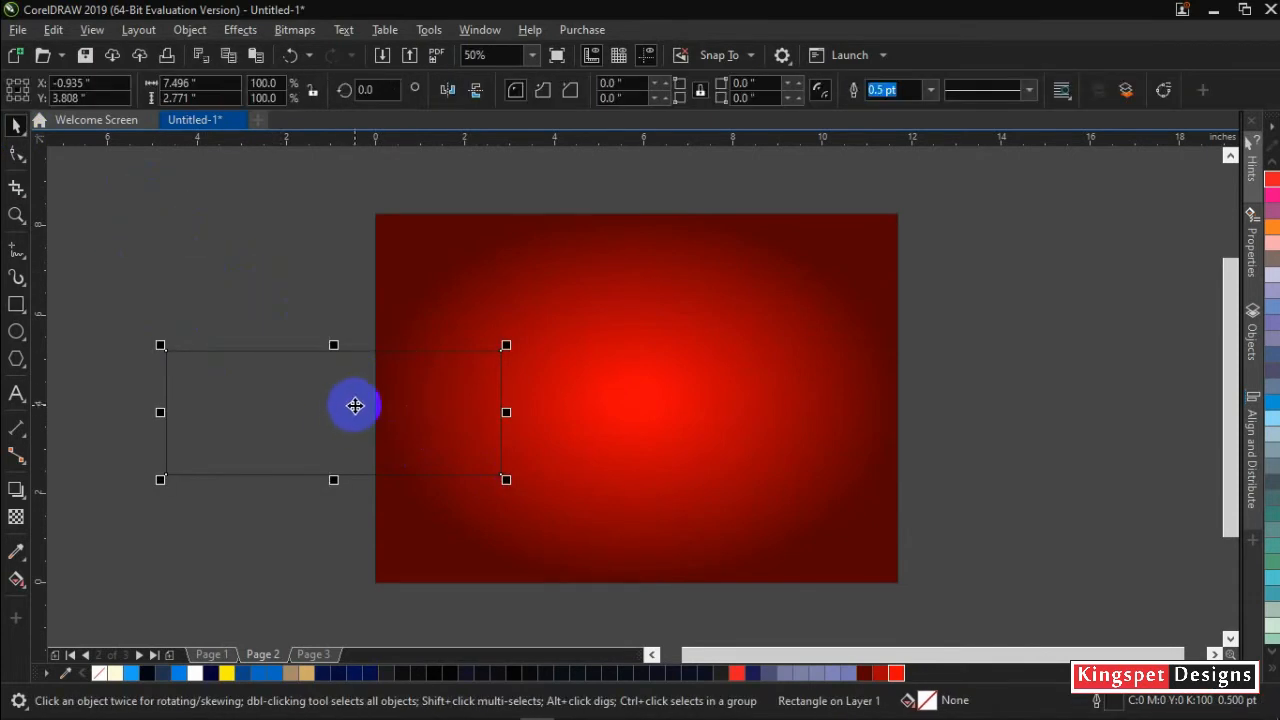
{"action": "left_click_drag", "start_coordinate": [355, 404], "coordinate": [440, 334]}
{"action": "left_click_drag", "start_coordinate": [424, 284], "coordinate": [424, 337]}
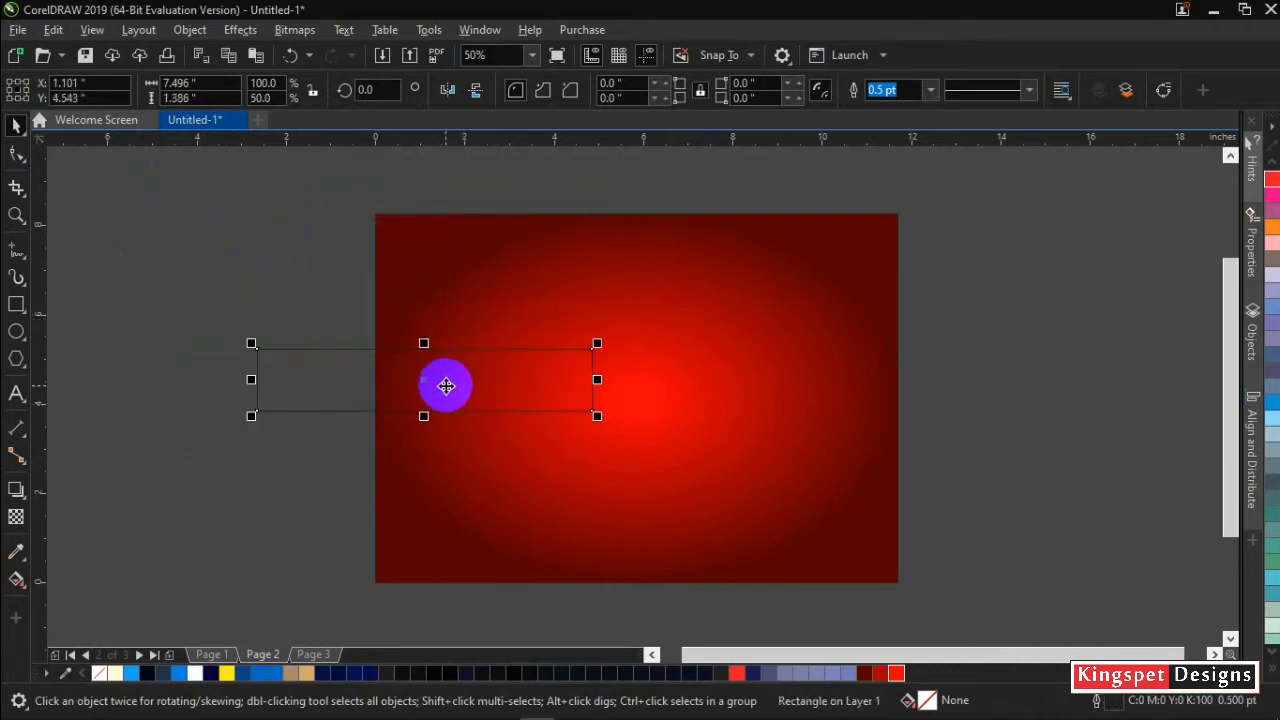
Try tilting the rectangle about 15 degrees counterclockwise and moving it across the page's upper-left corner
{"action": "left_click", "coordinate": [450, 380]}
{"action": "left_click_drag", "start_coordinate": [601, 346], "coordinate": [594, 294]}
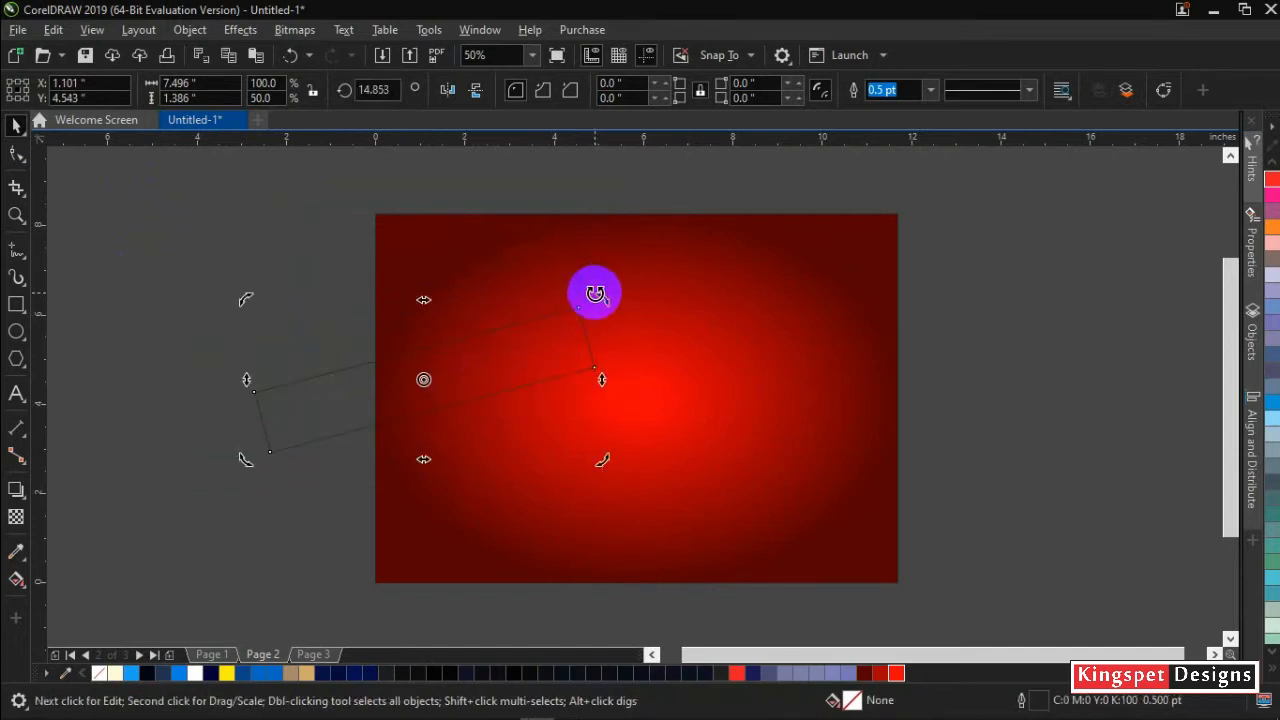
{"action": "left_click", "coordinate": [551, 354]}
{"action": "left_click_drag", "start_coordinate": [551, 354], "coordinate": [594, 206]}
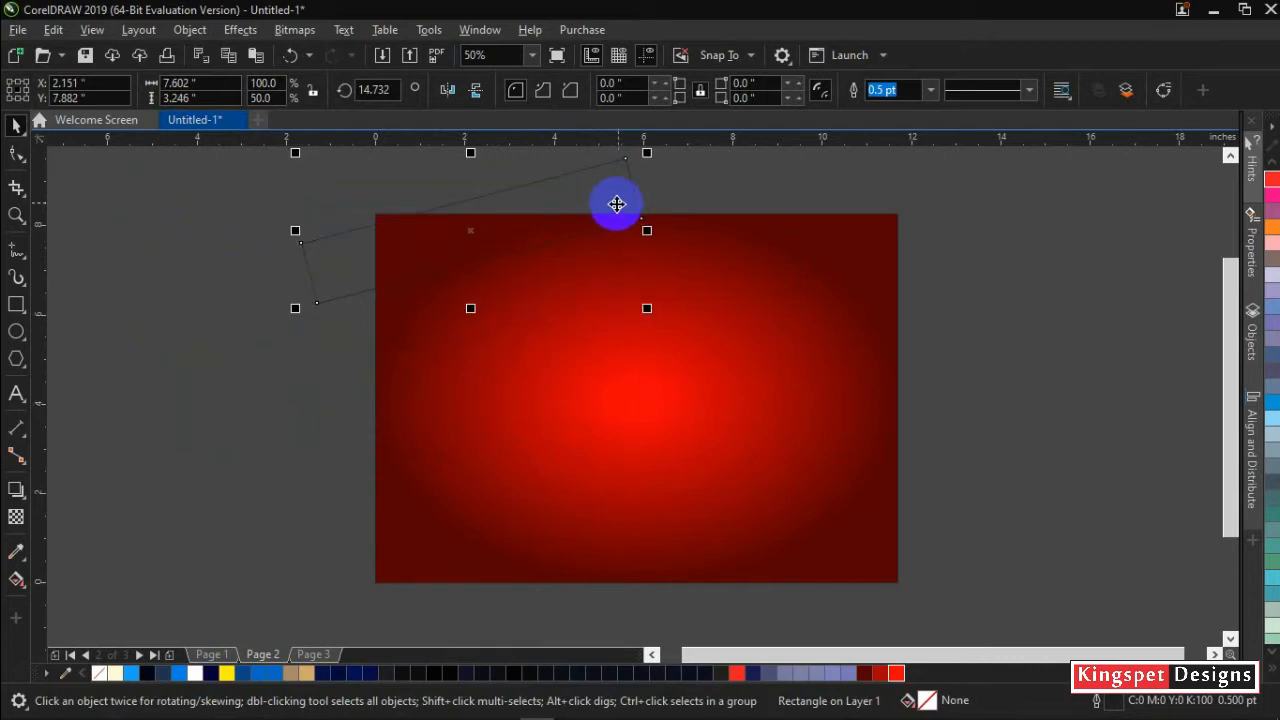
Try stretching the tilted rectangle longer and taller, and undo the edits back to the unrotated rectangle
{"action": "left_click_drag", "start_coordinate": [647, 231], "coordinate": [703, 214]}
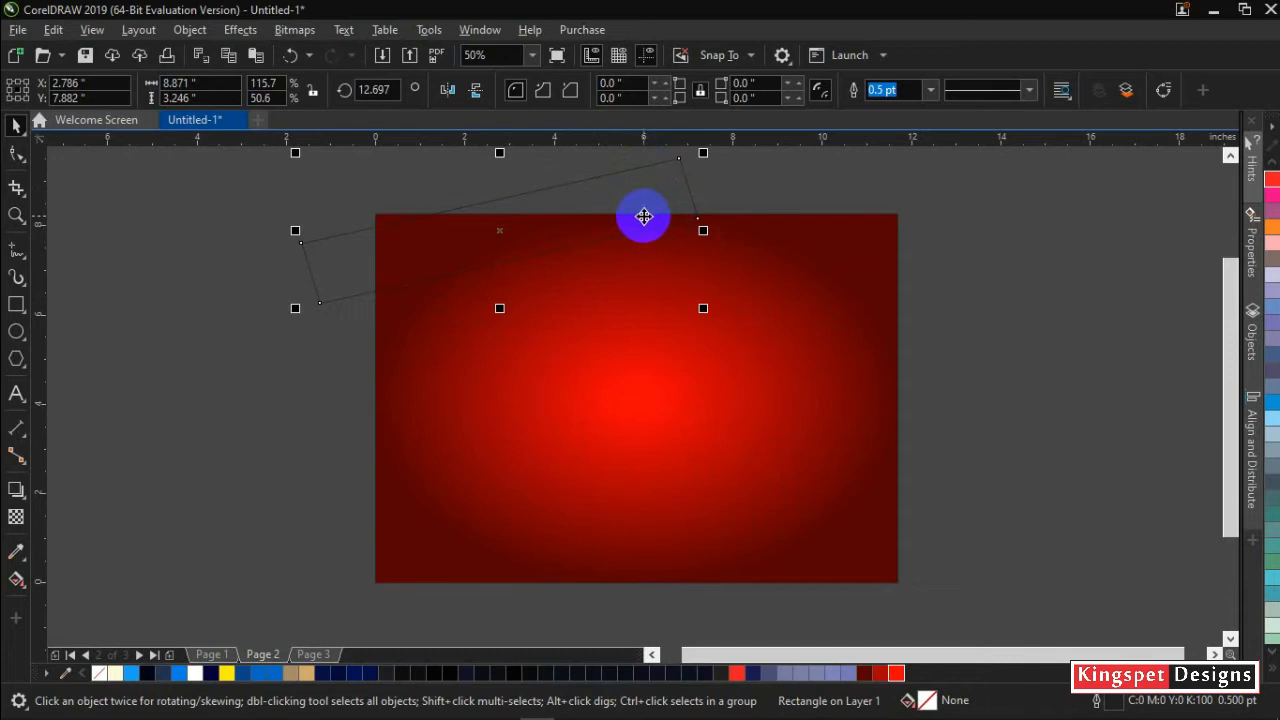
{"action": "left_click", "coordinate": [297, 244]}
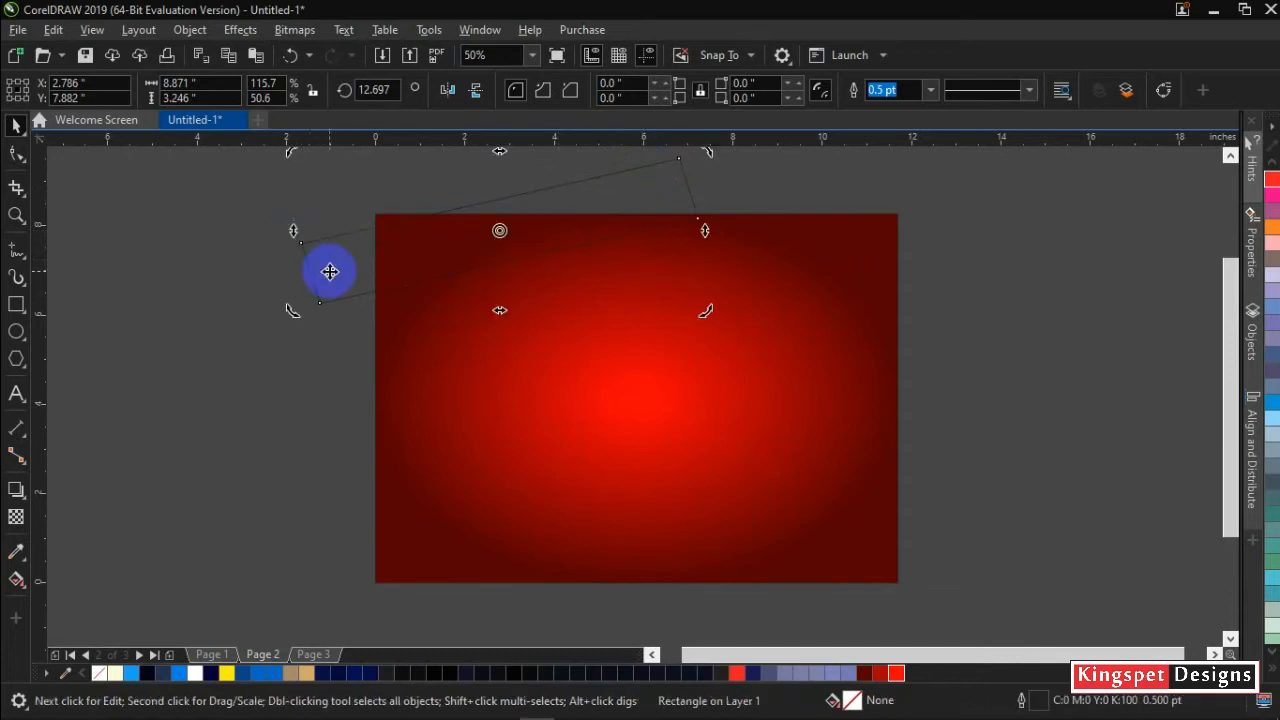
{"action": "left_click", "coordinate": [288, 245]}
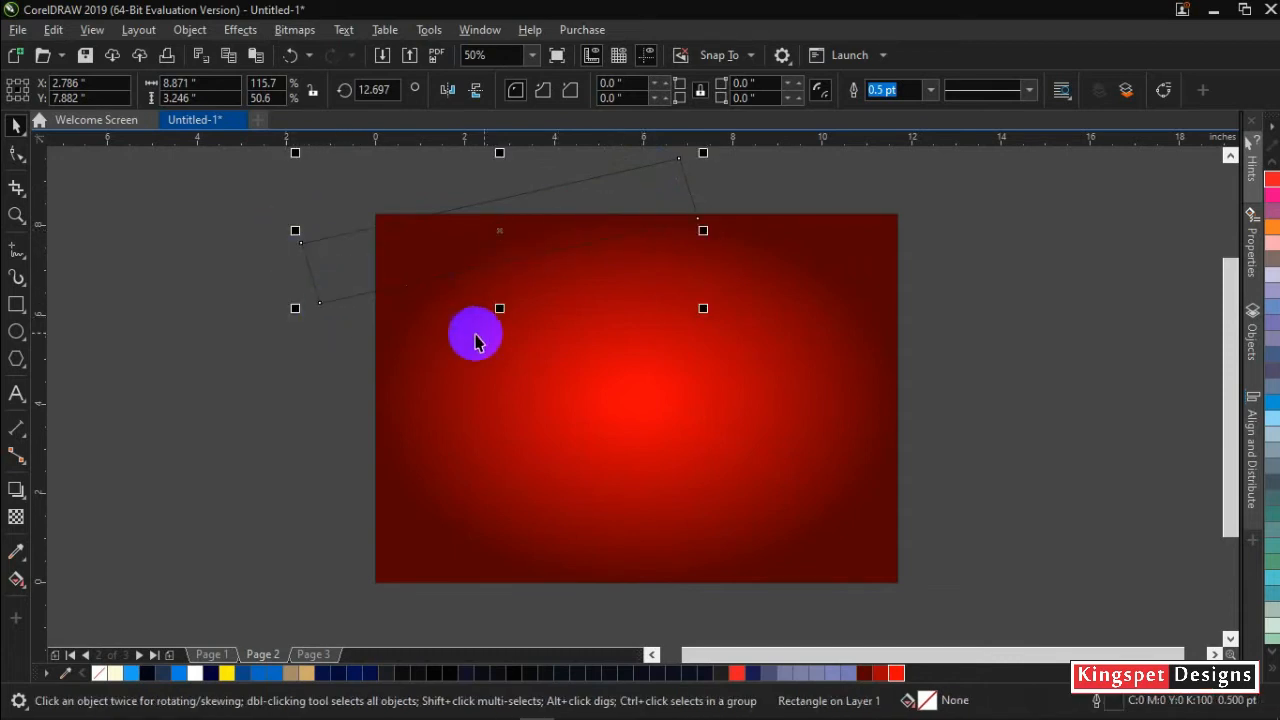
{"action": "left_click_drag", "start_coordinate": [499, 308], "coordinate": [503, 336]}
{"action": "left_click_drag", "start_coordinate": [517, 271], "coordinate": [530, 256]}
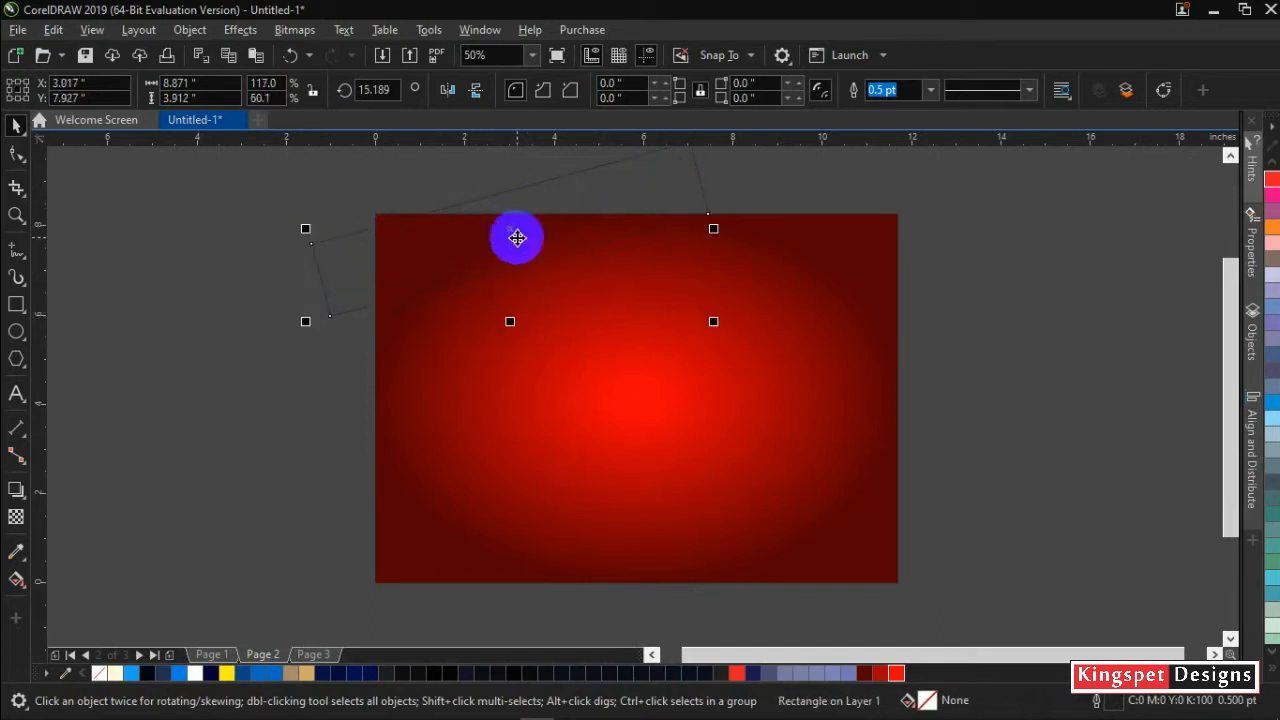
{"action": "key", "text": "ctrl+z"}
{"action": "key", "text": "ctrl+z"}
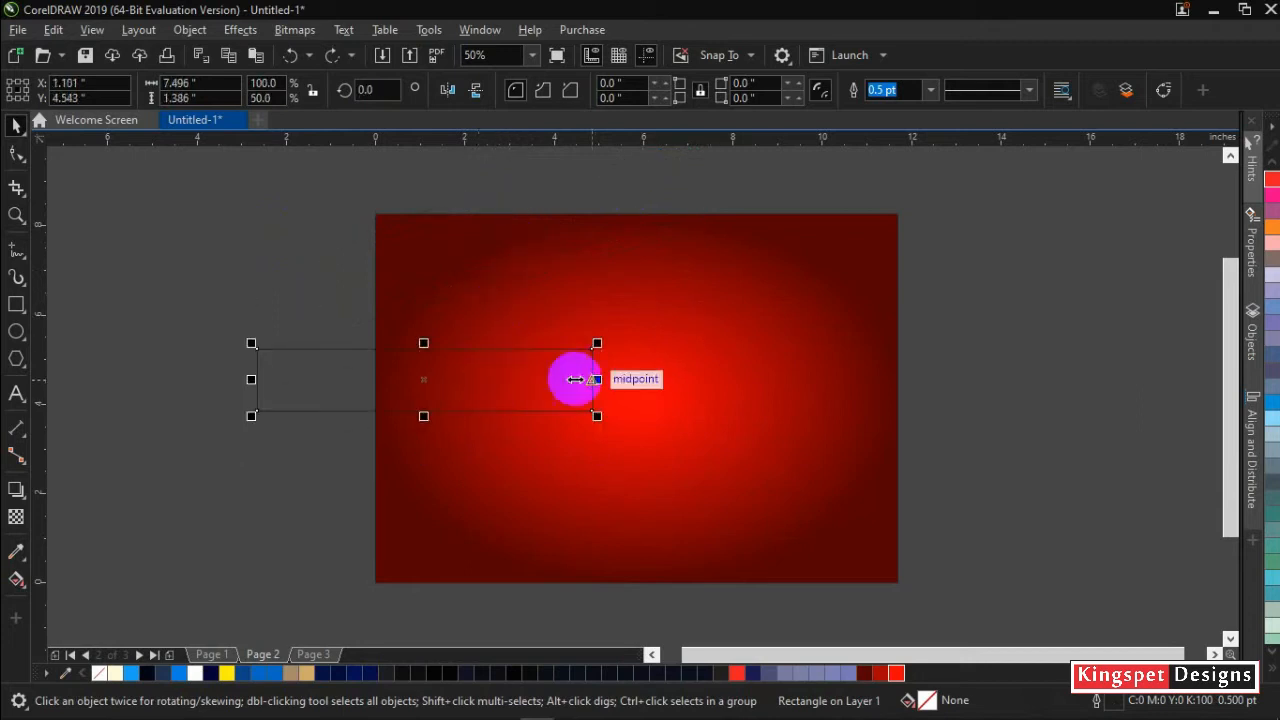
Make the rectangle thinner and longer, and tilt it about 17.3 degrees counterclockwise
{"action": "left_click_drag", "start_coordinate": [423, 343], "coordinate": [427, 369]}
{"action": "left_click_drag", "start_coordinate": [600, 393], "coordinate": [726, 286]}
{"action": "left_click", "coordinate": [534, 395]}
Move the tilted bar across the page's upper-left corner and place a duplicate directly above it
{"action": "left_click", "coordinate": [557, 357]}
{"action": "left_click_drag", "start_coordinate": [557, 357], "coordinate": [546, 200]}
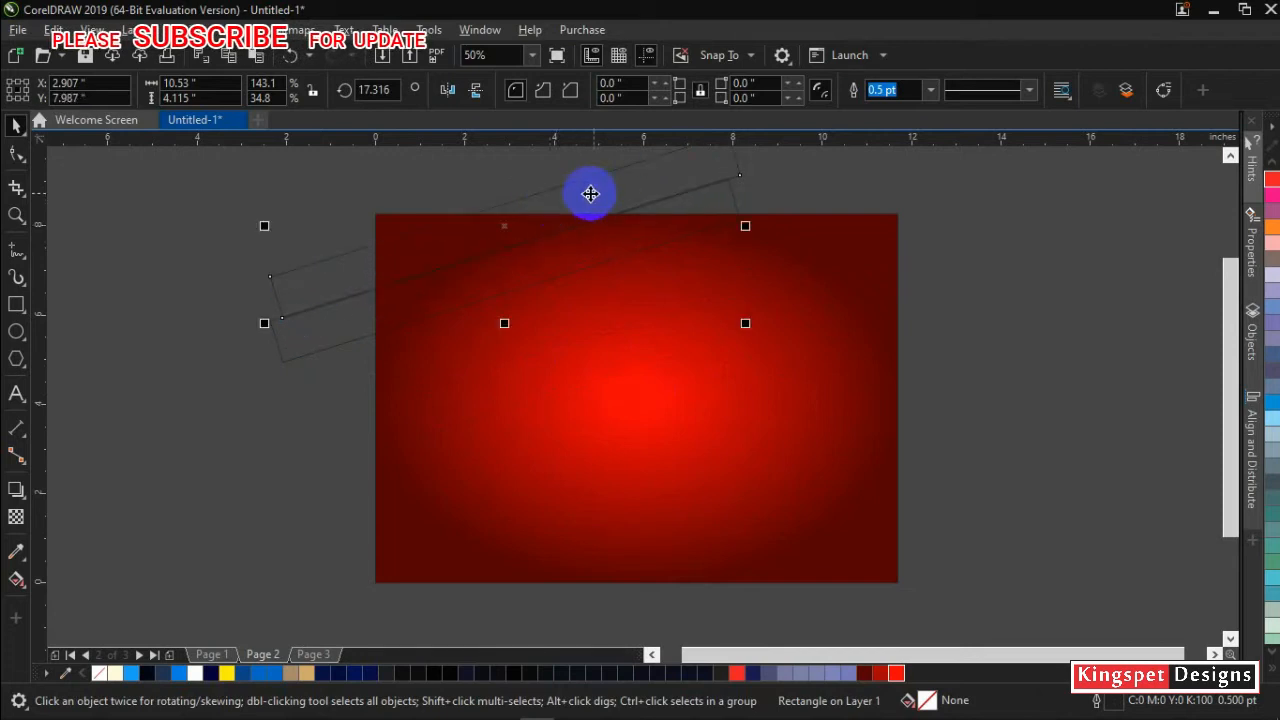
{"action": "left_click", "coordinate": [159, 289]}
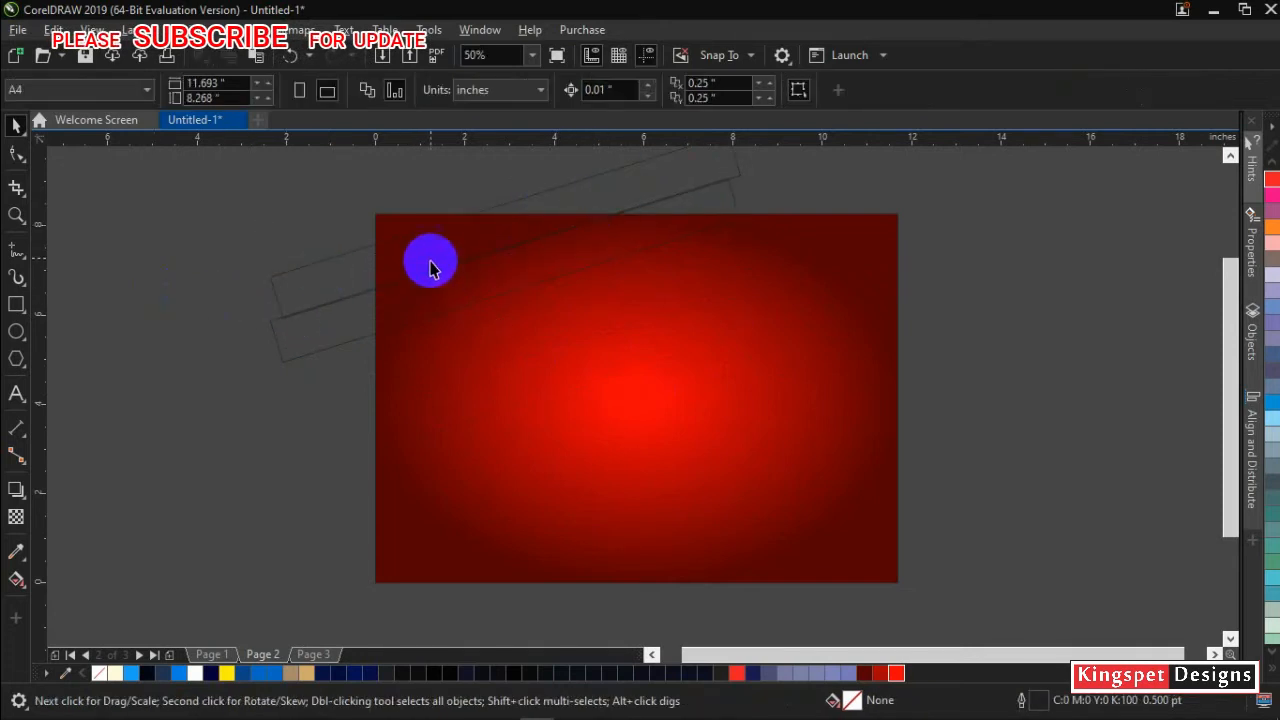
Copy all properties of the red gradient background onto the lower tilted bar
{"action": "left_click", "coordinate": [428, 251]}
{"action": "left_click", "coordinate": [300, 354]}
{"action": "left_click", "coordinate": [329, 331]}
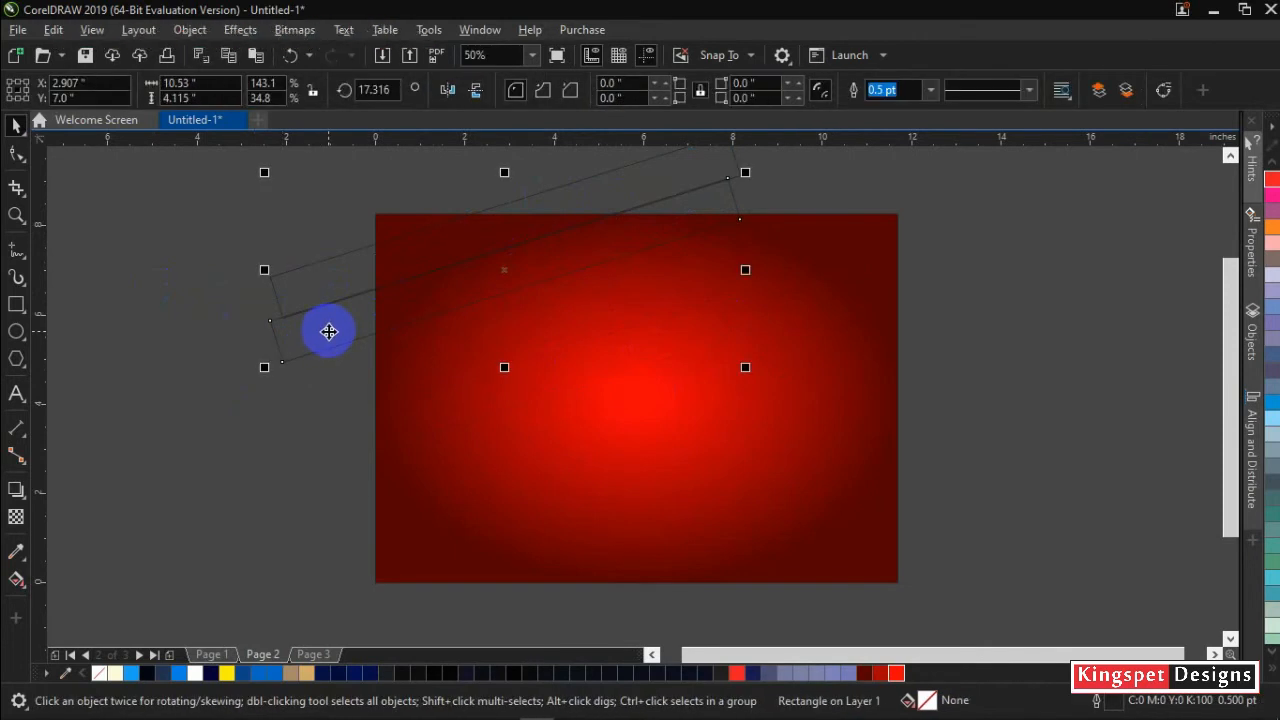
{"action": "left_click", "coordinate": [280, 437]}
{"action": "left_click", "coordinate": [445, 400]}
{"action": "left_click_drag", "start_coordinate": [454, 400], "coordinate": [357, 315]}
{"action": "left_click", "coordinate": [424, 417]}
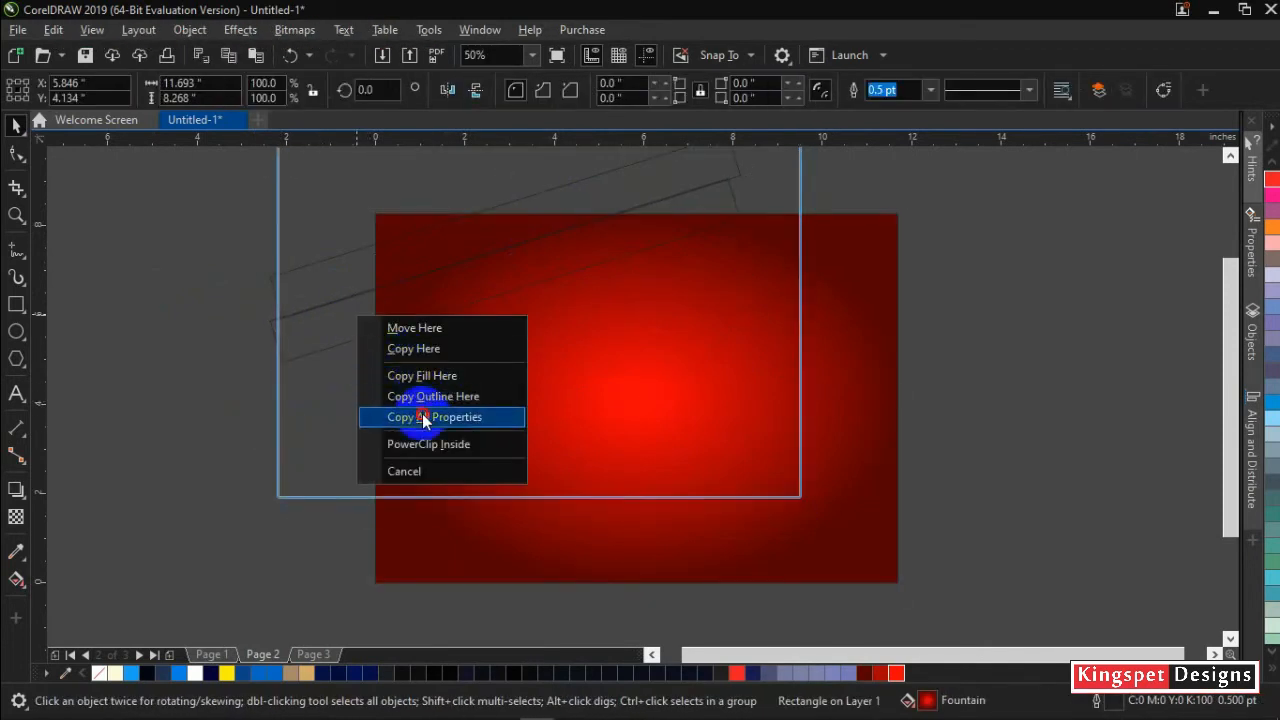
{"action": "left_click", "coordinate": [306, 438]}
Remove the outline from the lower red gradient bar
{"action": "left_click", "coordinate": [350, 331]}
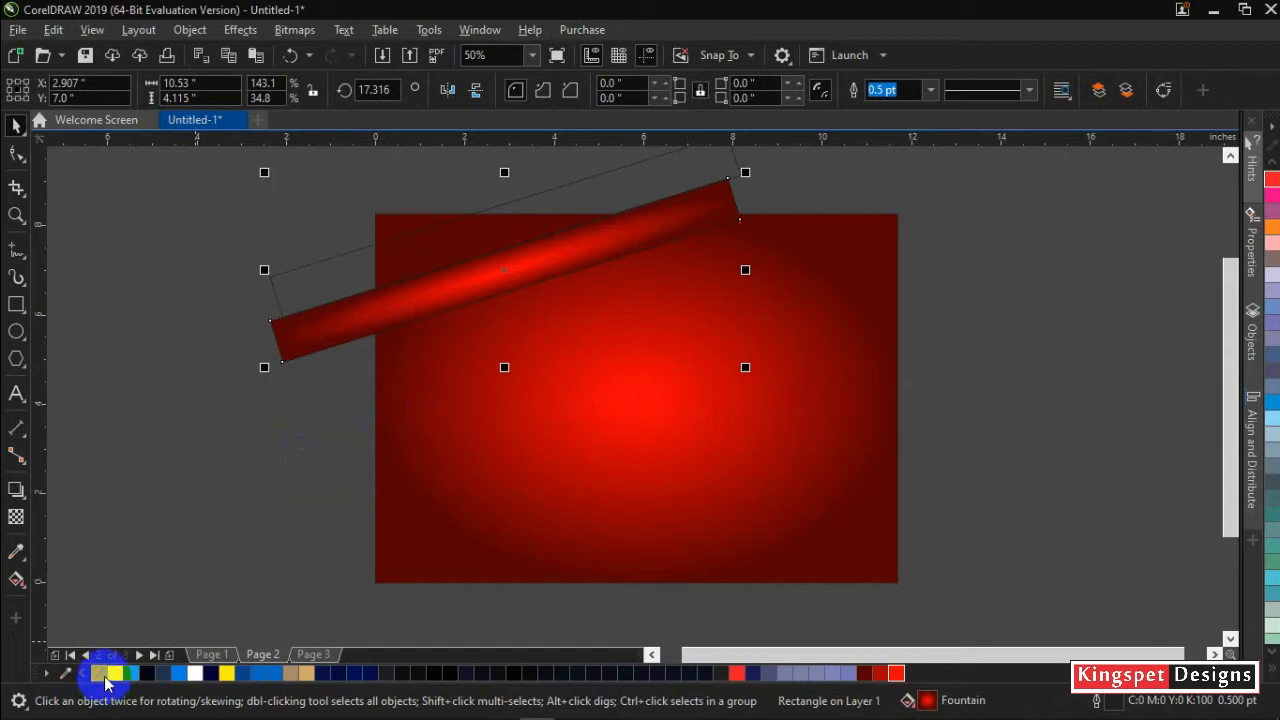
{"action": "right_click", "coordinate": [104, 678]}
{"action": "left_click", "coordinate": [311, 297]}
{"action": "left_click", "coordinate": [316, 307]}
{"action": "left_click", "coordinate": [316, 330]}
{"action": "mouse_move", "coordinate": [316, 330]}
{"action": "left_mouse_down"}
{"action": "mouse_move", "coordinate": [308, 291]}
{"action": "mouse_move", "coordinate": [309, 323]}
{"action": "left_mouse_up"}
Remove the outline from the page-sized gradient background
{"action": "left_click", "coordinate": [443, 397]}
{"action": "left_click", "coordinate": [505, 425]}
{"action": "right_click", "coordinate": [104, 678]}
{"action": "left_click", "coordinate": [302, 405]}
Change the lower bar's elliptical fountain fill to a linear one
{"action": "left_click", "coordinate": [321, 342]}
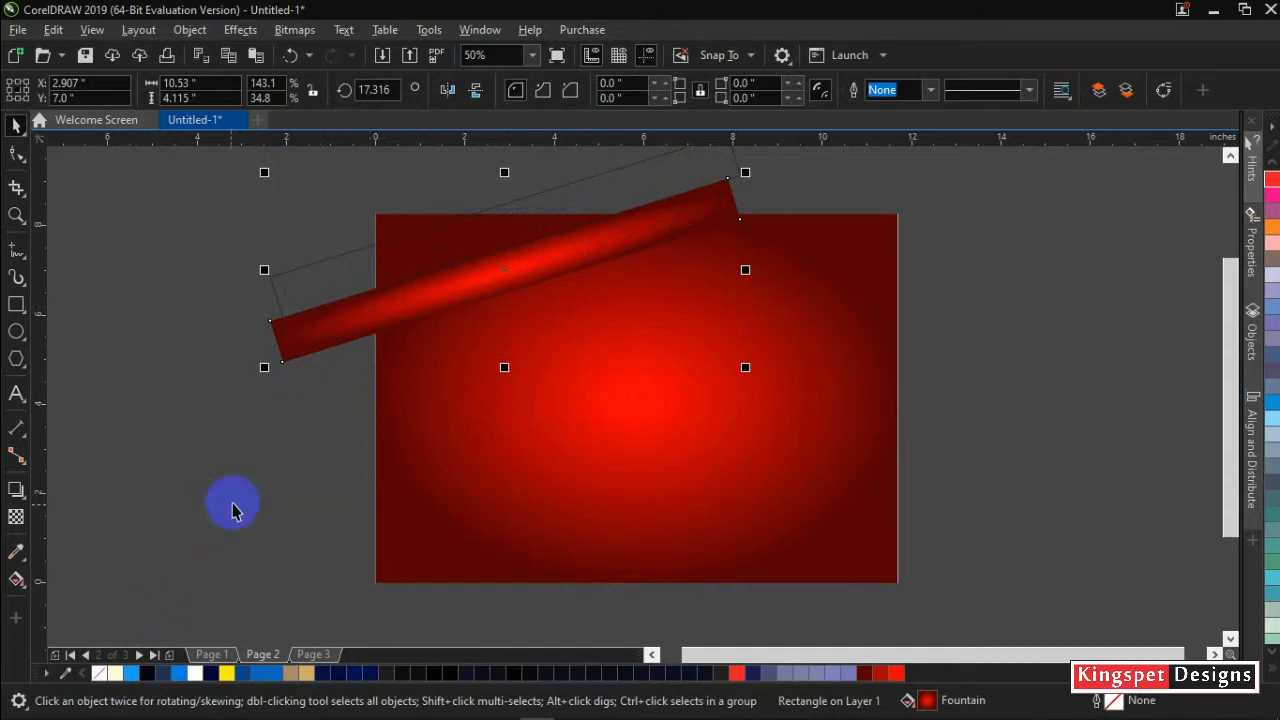
{"action": "left_click", "coordinate": [14, 580]}
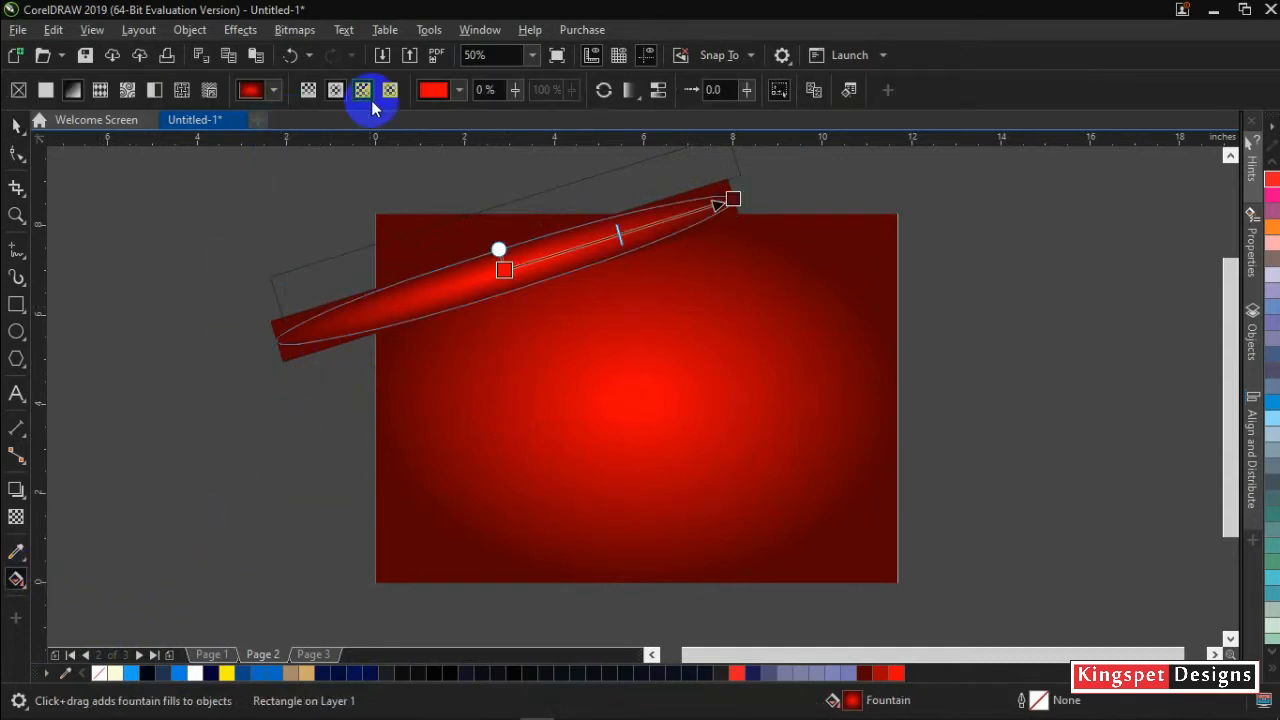
{"action": "left_click", "coordinate": [310, 90]}
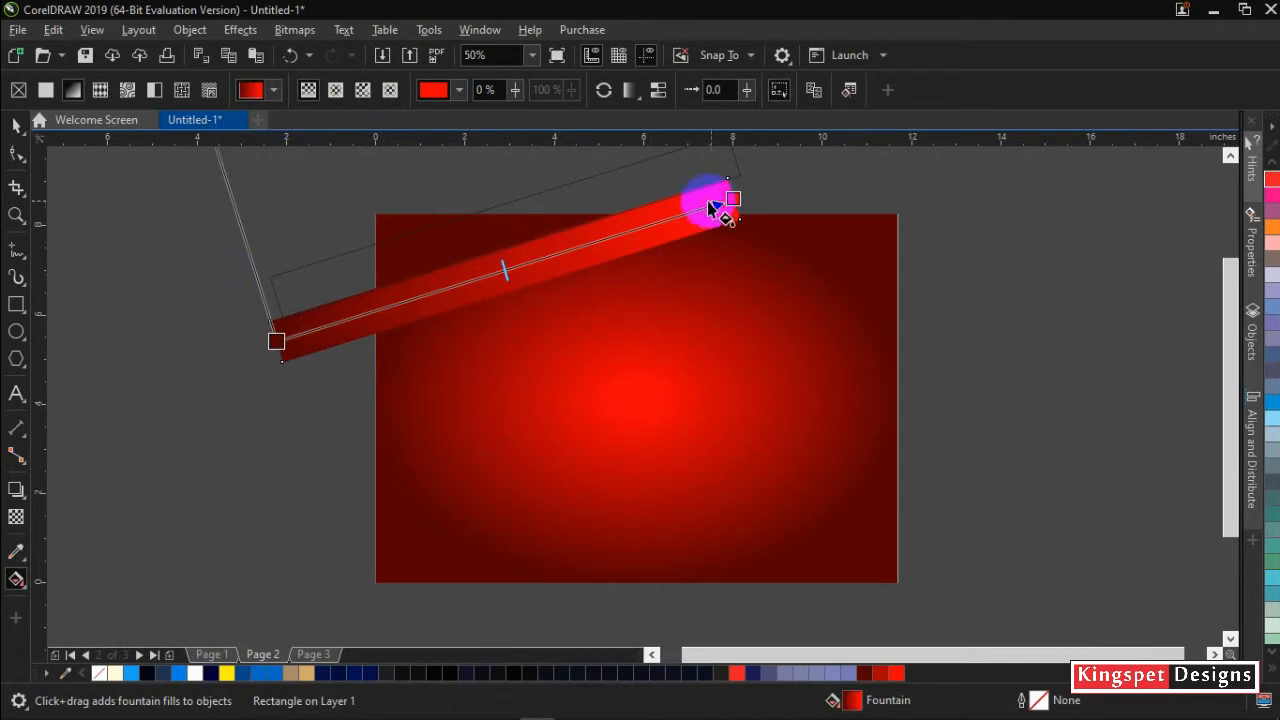
Reorient the lower bar's gradient across its width, dark red at the lower edge and bright red beyond the upper edge
{"action": "left_click_drag", "start_coordinate": [732, 196], "coordinate": [473, 238]}
{"action": "left_click_drag", "start_coordinate": [277, 340], "coordinate": [514, 301]}
{"action": "left_click", "coordinate": [476, 238]}
{"action": "left_click_drag", "start_coordinate": [472, 237], "coordinate": [477, 200]}
{"action": "left_click_drag", "start_coordinate": [516, 303], "coordinate": [511, 290]}
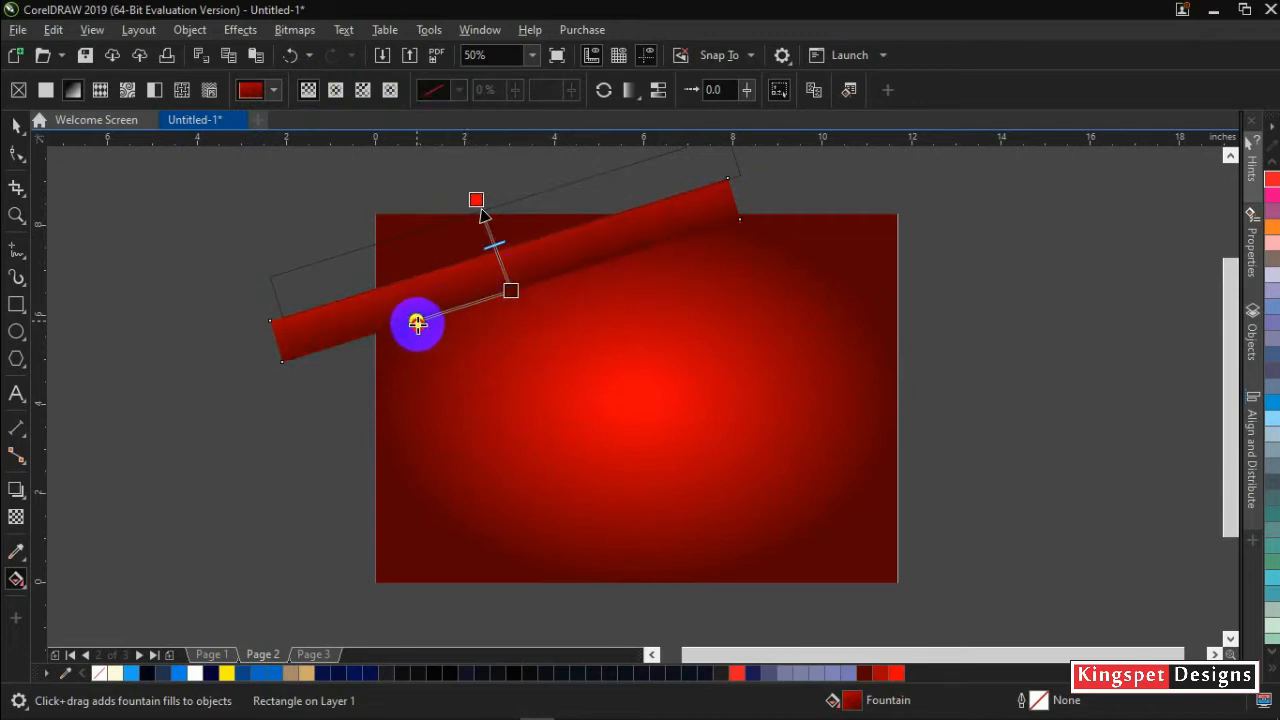
Extend the bright red end of the lower bar's gradient slightly farther above the bar to darken its shading
{"action": "left_click", "coordinate": [472, 203]}
{"action": "left_click_drag", "start_coordinate": [475, 200], "coordinate": [460, 156]}
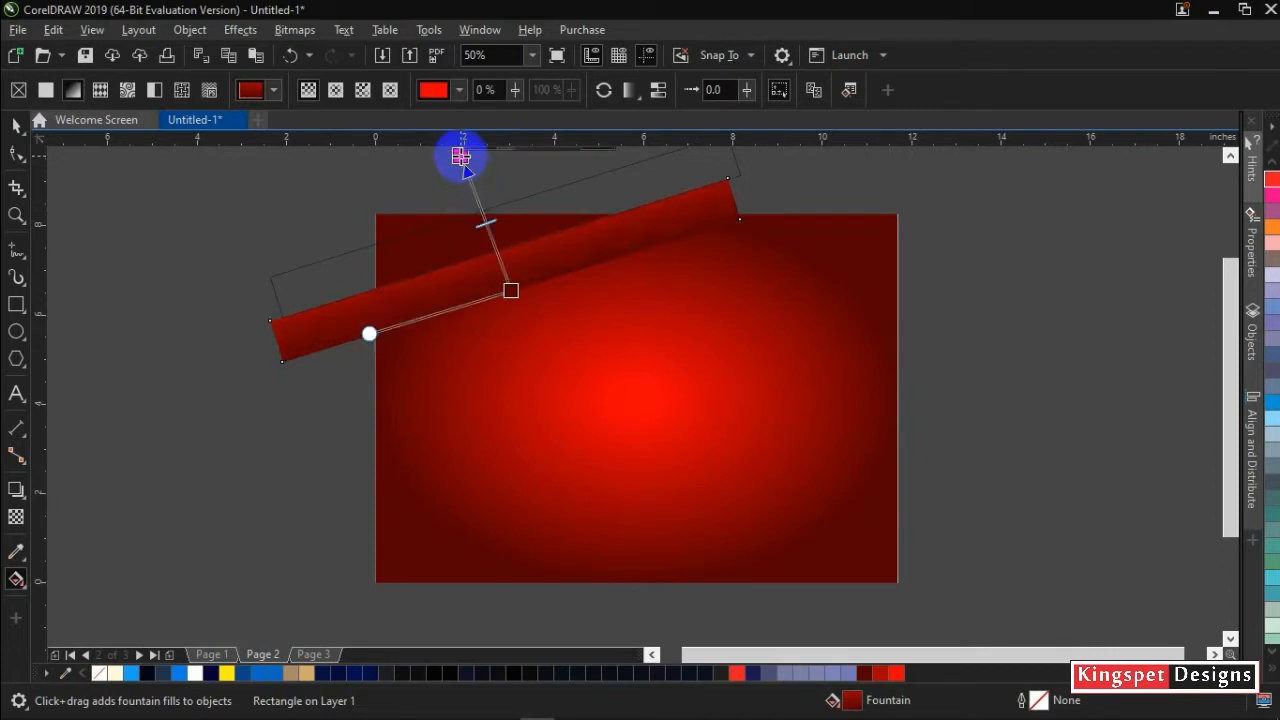
{"action": "left_click_drag", "start_coordinate": [458, 156], "coordinate": [471, 178]}
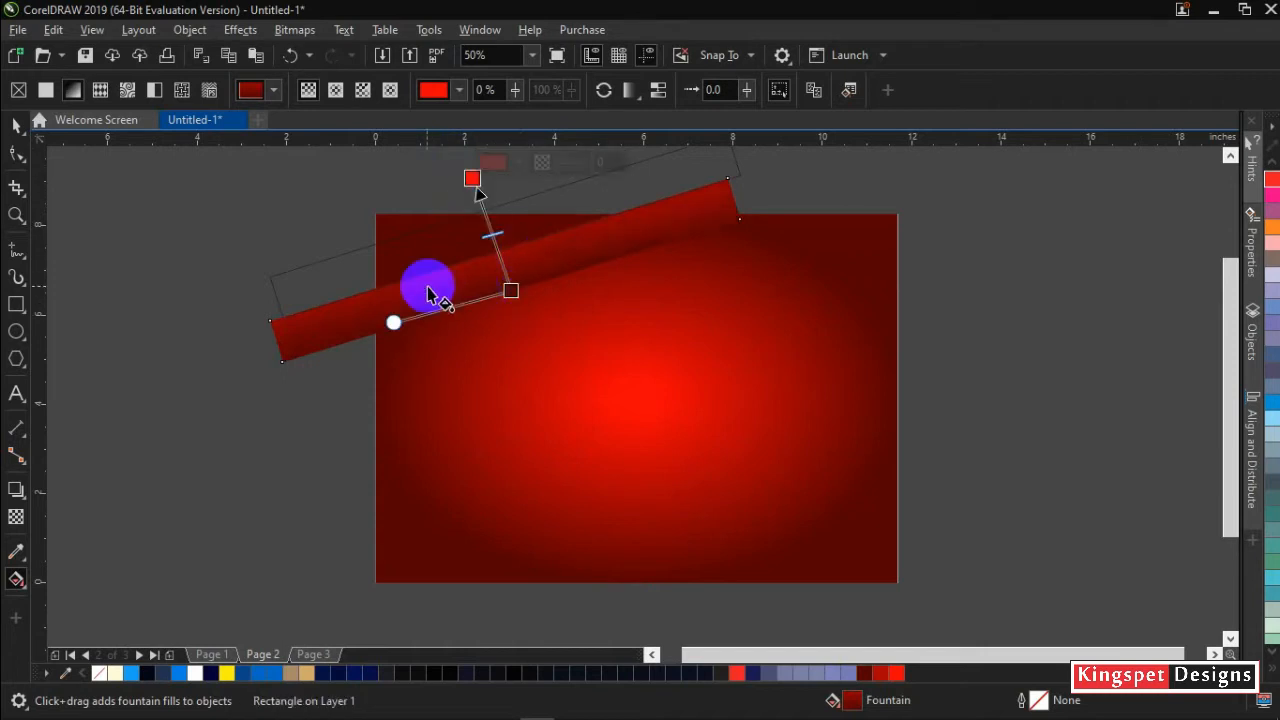
{"action": "left_click", "coordinate": [16, 126]}
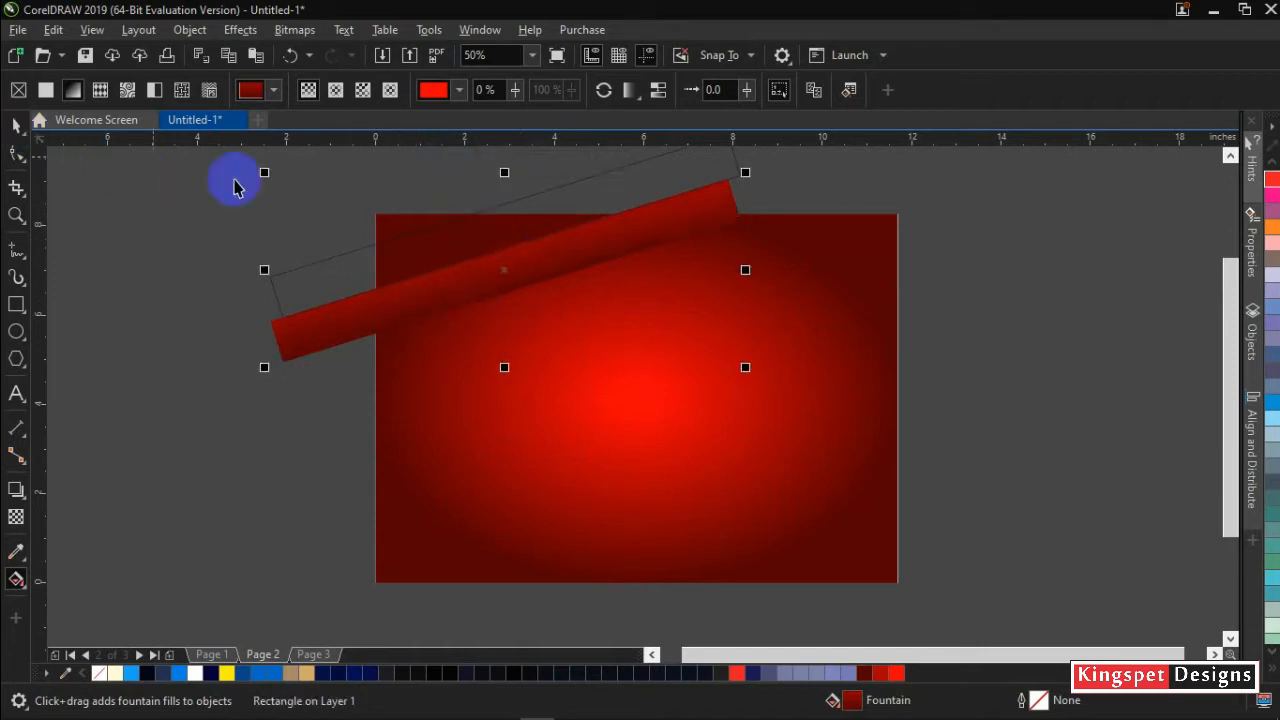
{"action": "left_click", "coordinate": [194, 449]}
Copy all properties of the lower bar onto the upper bar and shift the upper bar to close the gap between them
{"action": "left_click", "coordinate": [453, 303]}
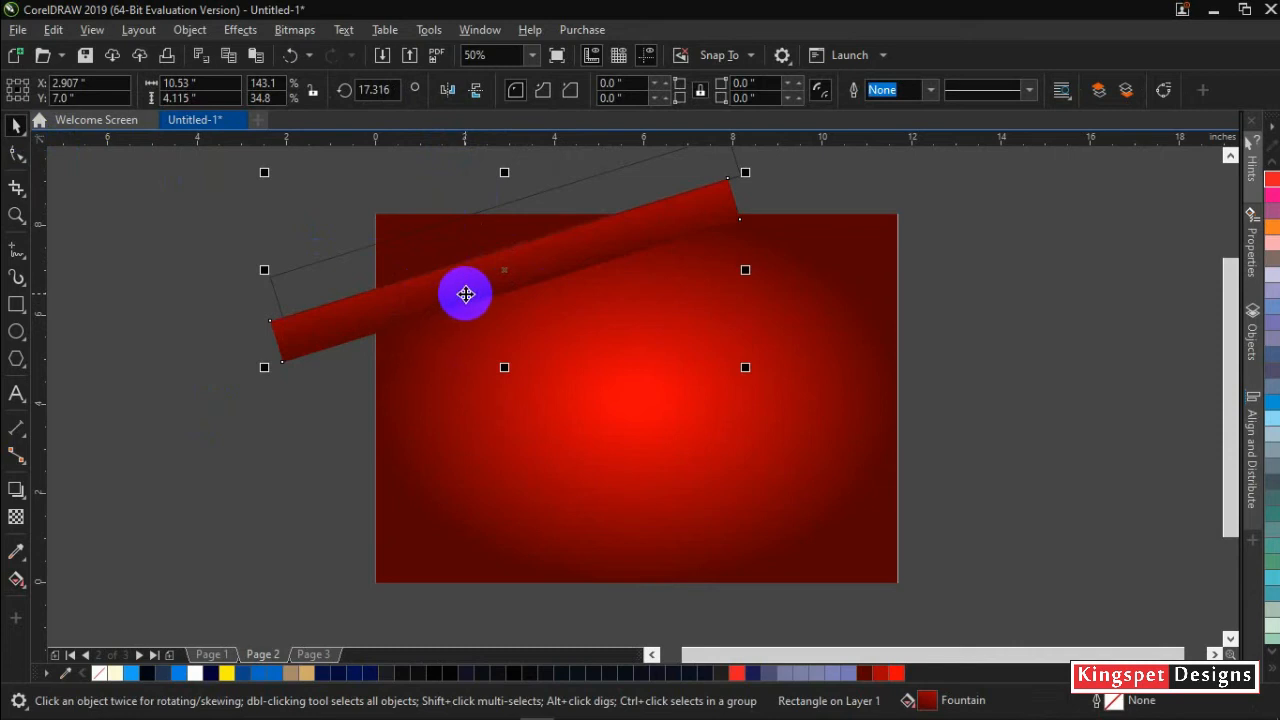
{"action": "left_click_drag", "start_coordinate": [466, 293], "coordinate": [451, 245]}
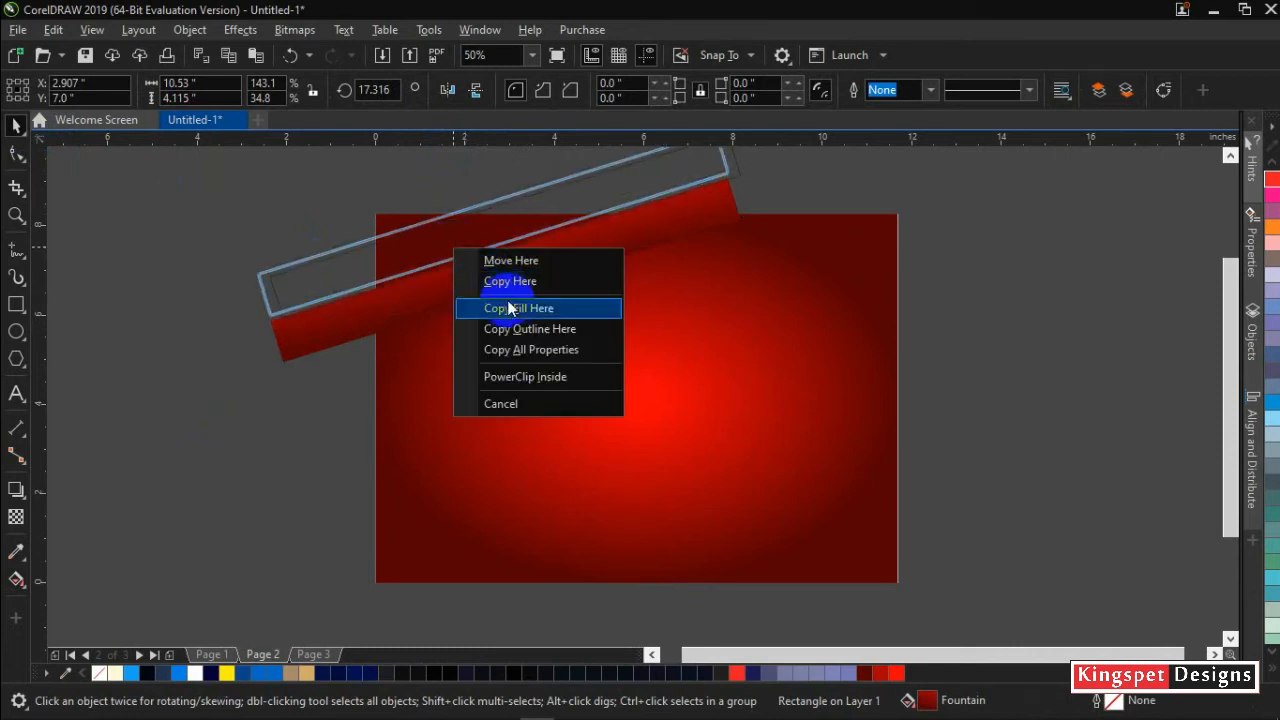
{"action": "left_click", "coordinate": [519, 349]}
{"action": "left_click", "coordinate": [291, 452]}
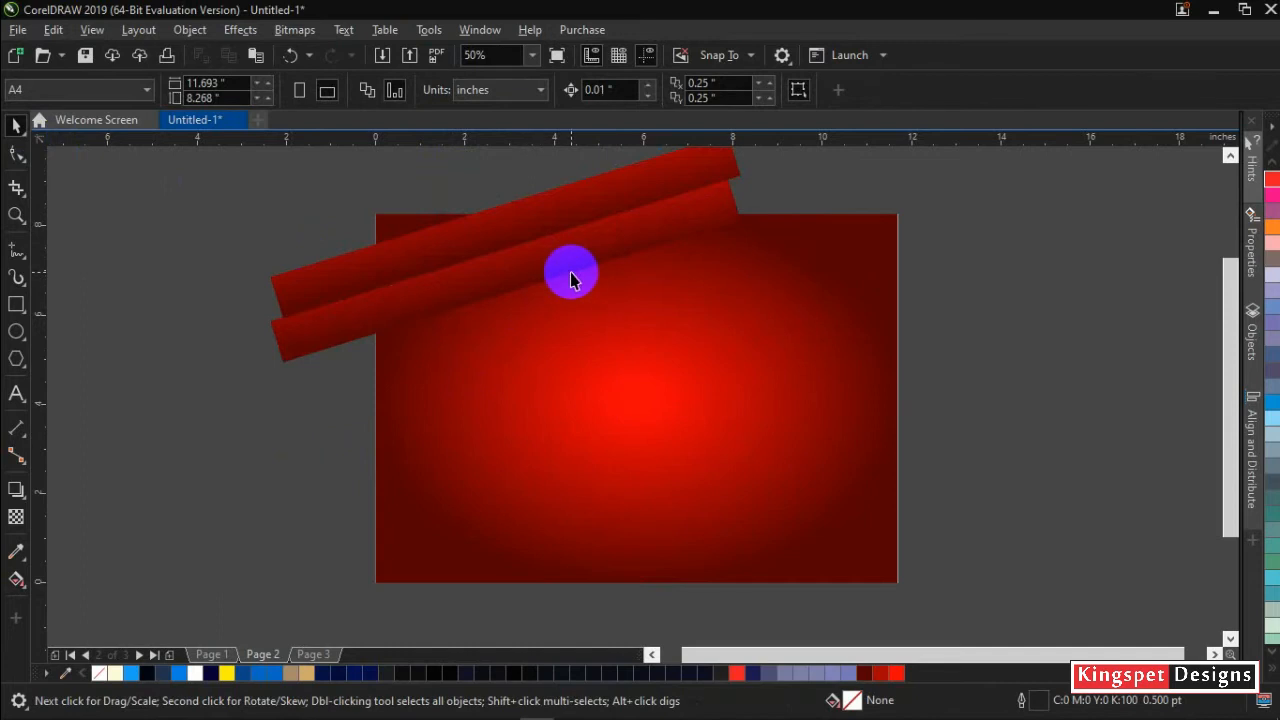
{"action": "left_click", "coordinate": [561, 208]}
{"action": "left_click_drag", "start_coordinate": [560, 208], "coordinate": [554, 210]}
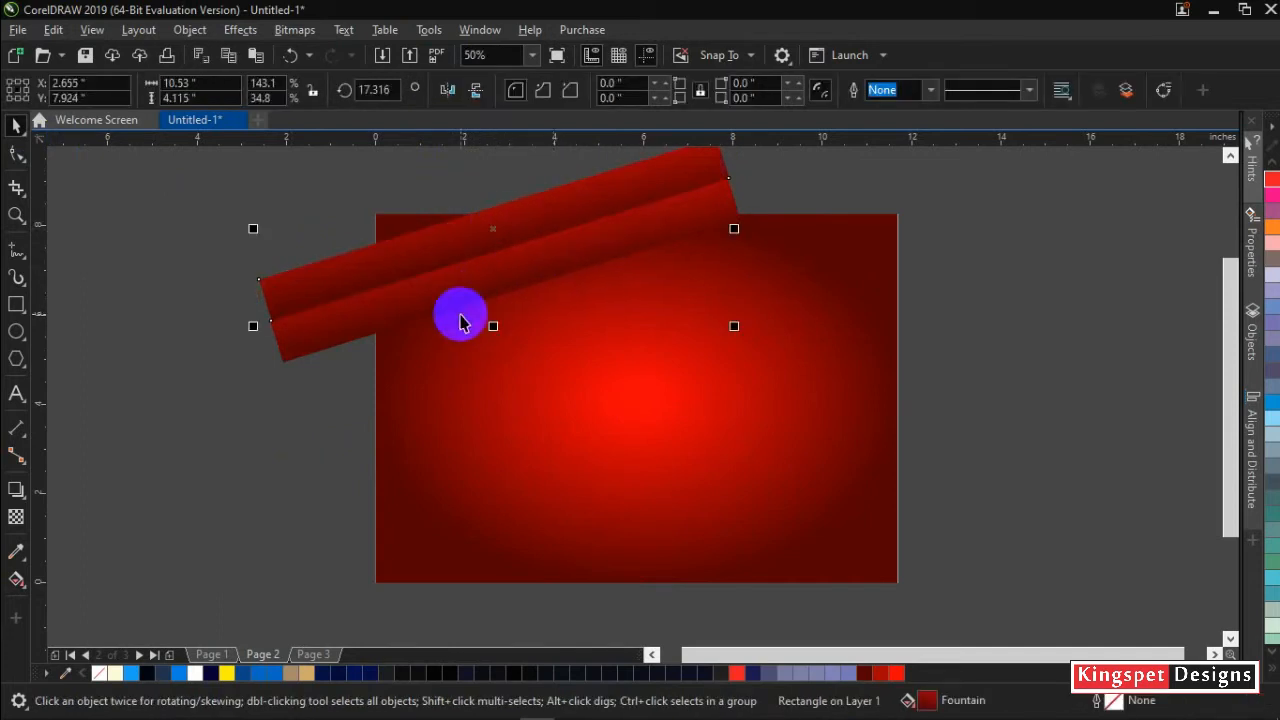
Shift both upper-left bars farther off the page's left edge and place a copy of the pair across the lower-right corner
{"action": "left_click", "coordinate": [693, 230], "text": "shift"}
{"action": "left_click_drag", "start_coordinate": [691, 220], "coordinate": [611, 214]}
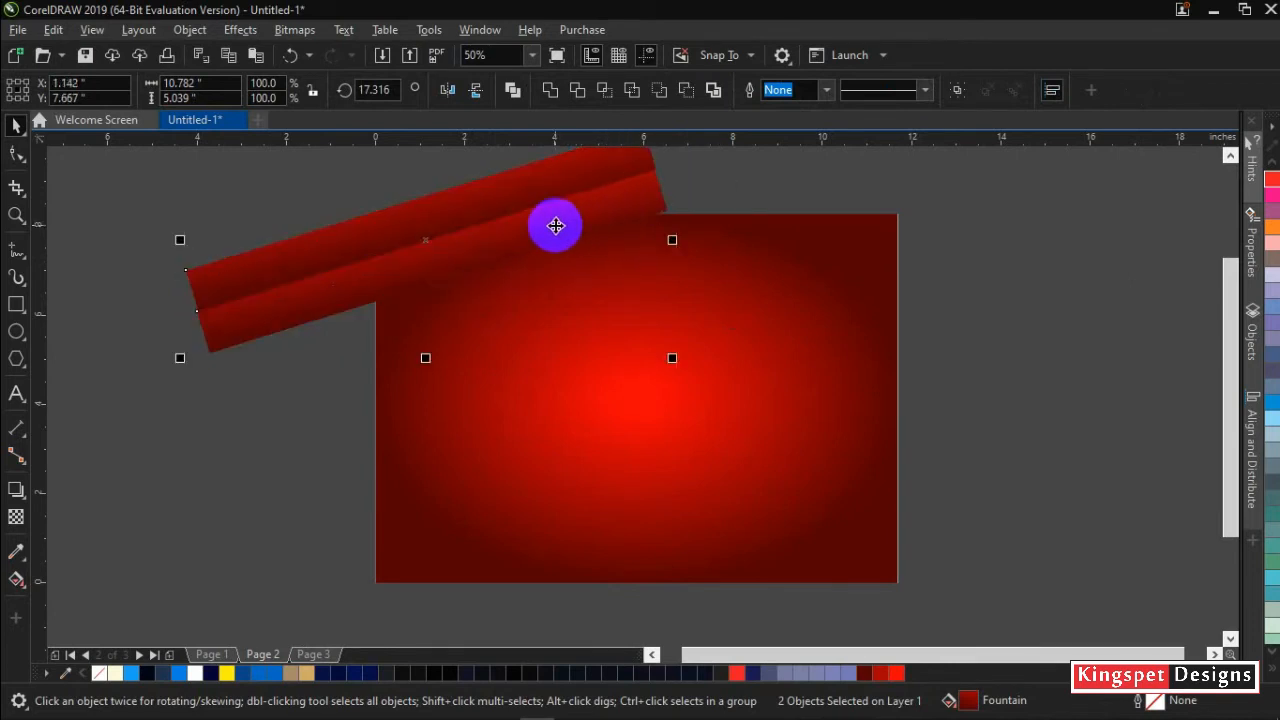
{"action": "left_click_drag", "start_coordinate": [555, 226], "coordinate": [940, 572]}
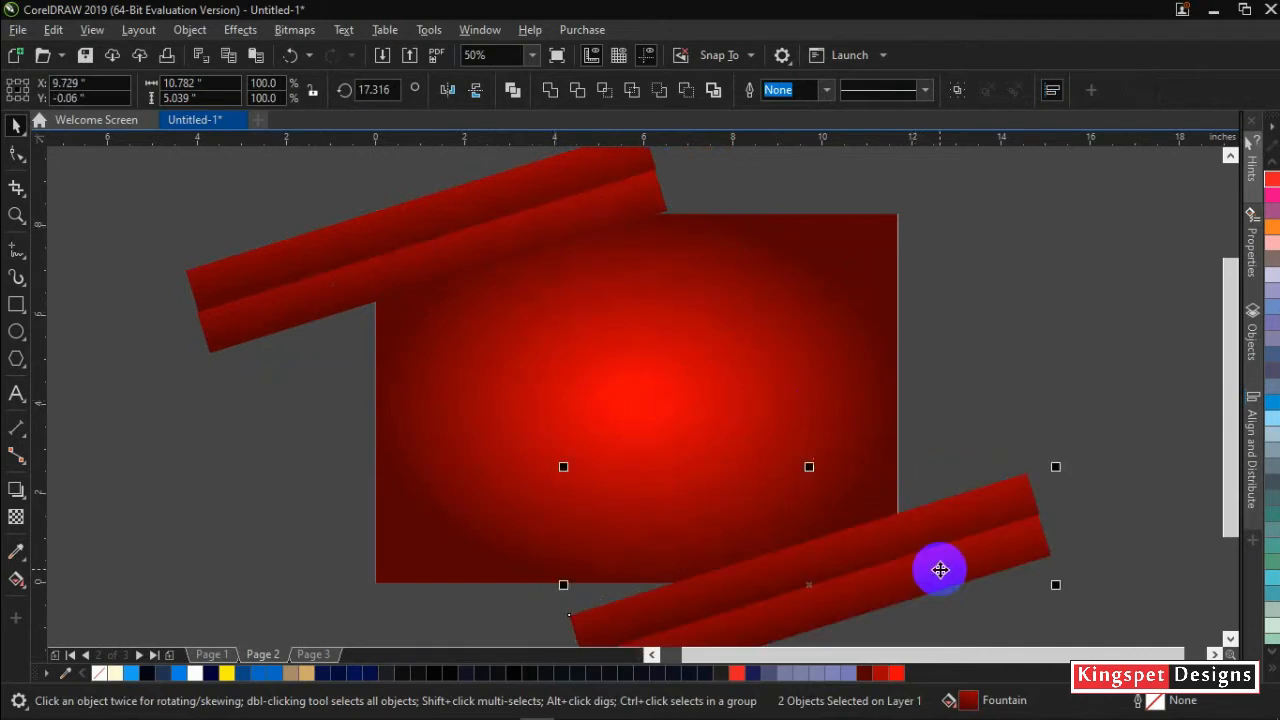
Mirror the lower-right bar pair both horizontally and vertically
{"action": "left_click", "coordinate": [476, 90]}
{"action": "left_click", "coordinate": [476, 90]}
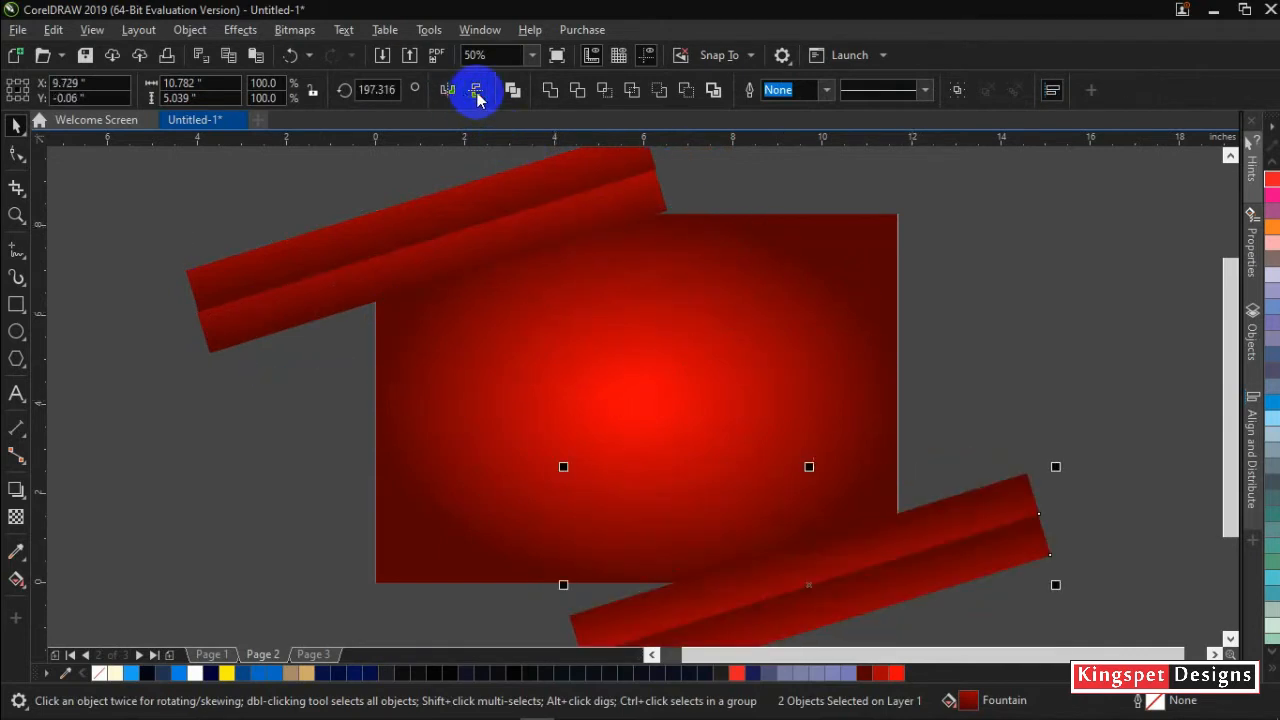
{"action": "left_click", "coordinate": [950, 519]}
{"action": "left_click", "coordinate": [998, 404]}
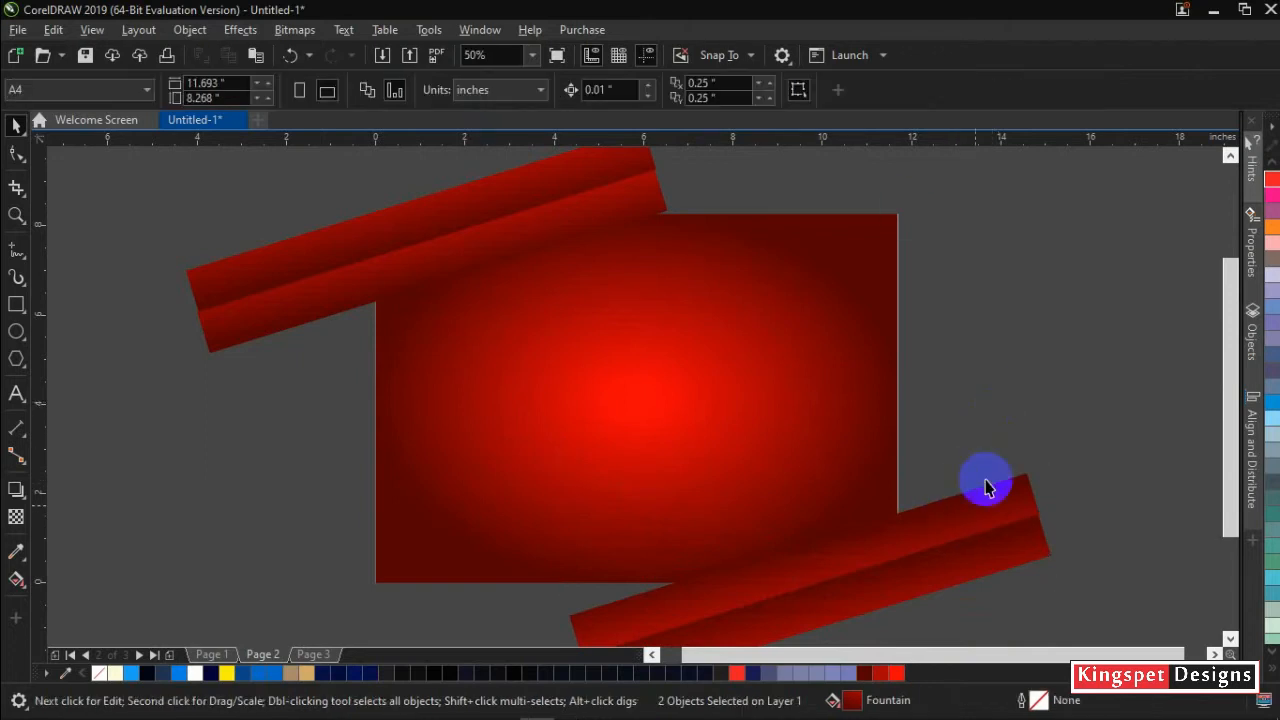
Place a vertically mirrored copy of the lower-right bar pair across the page's lower-left corner
{"action": "left_click", "coordinate": [936, 527]}
{"action": "left_click", "coordinate": [961, 576], "text": "shift"}
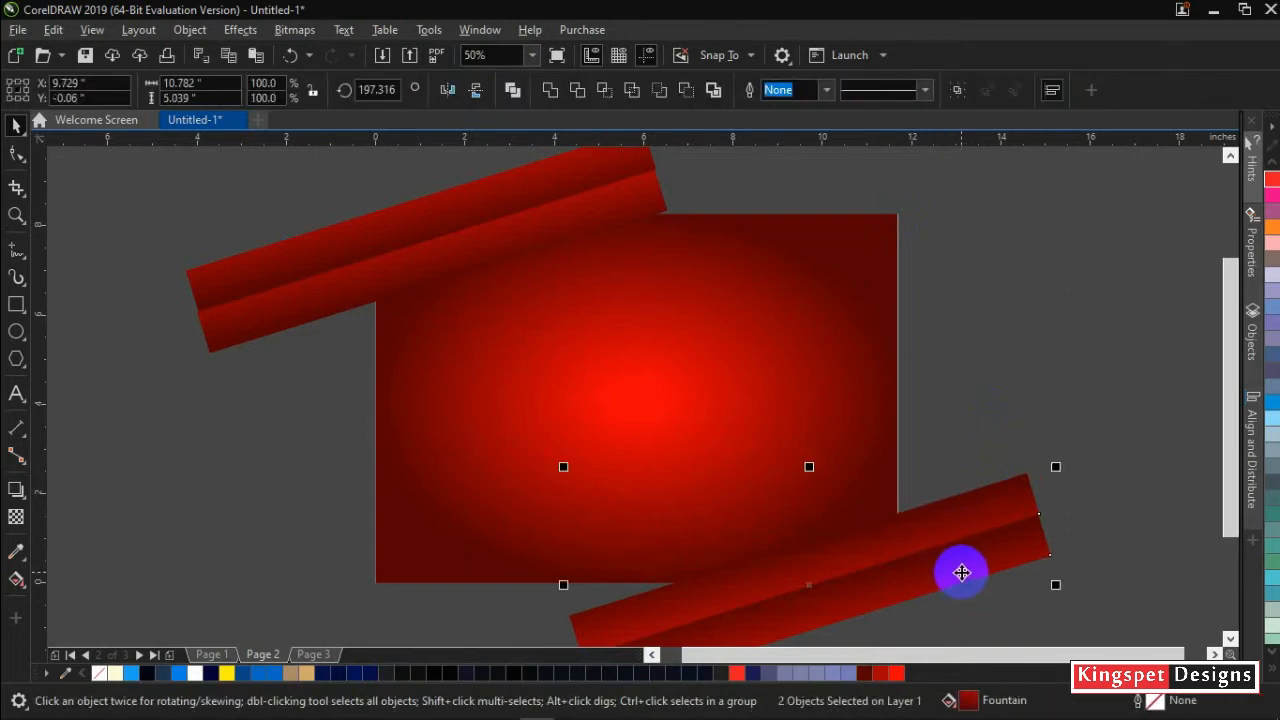
{"action": "left_click_drag", "start_coordinate": [958, 573], "coordinate": [994, 363]}
{"action": "right_click", "coordinate": [994, 363]}
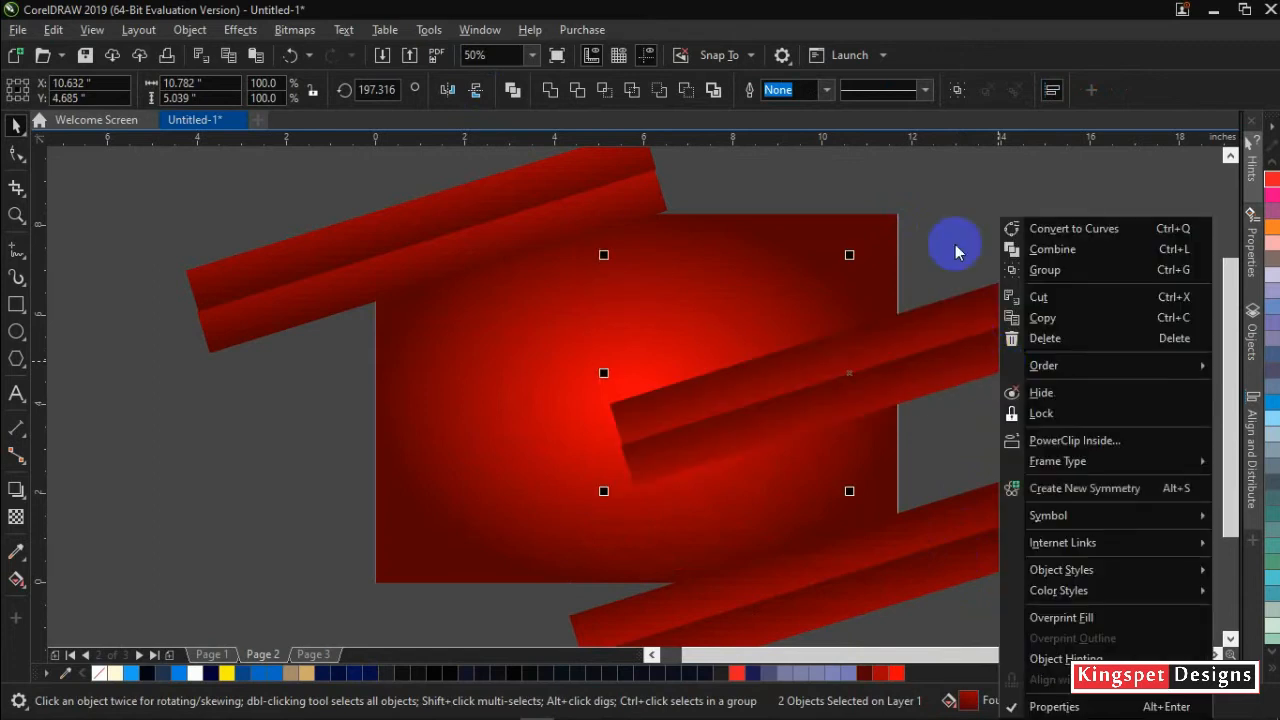
{"action": "left_click", "coordinate": [930, 188]}
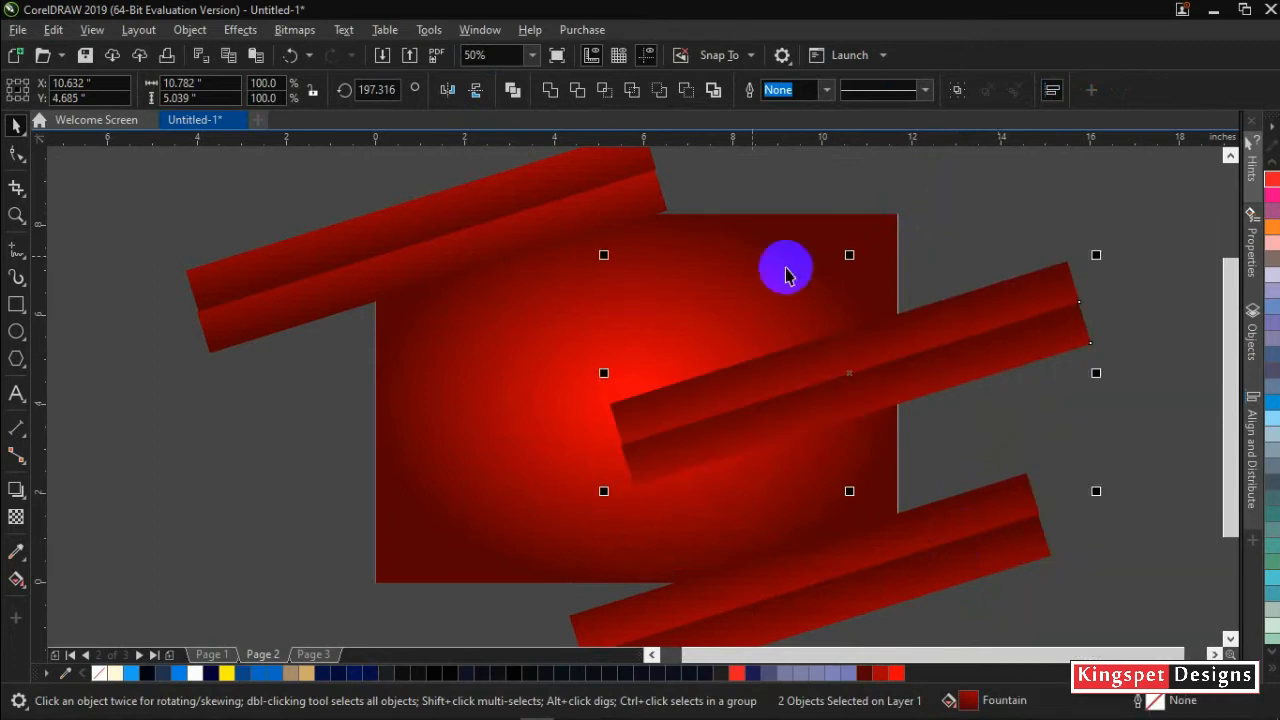
{"action": "left_click", "coordinate": [475, 90]}
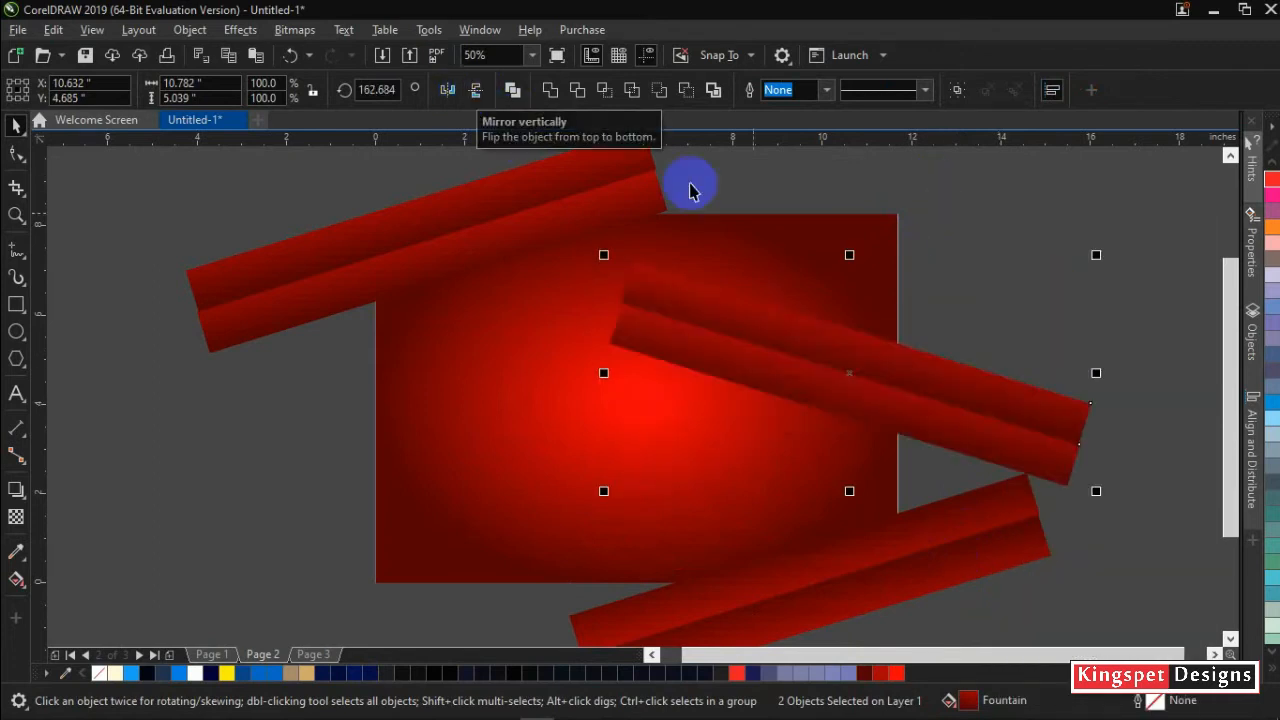
{"action": "left_click_drag", "start_coordinate": [957, 366], "coordinate": [521, 577]}
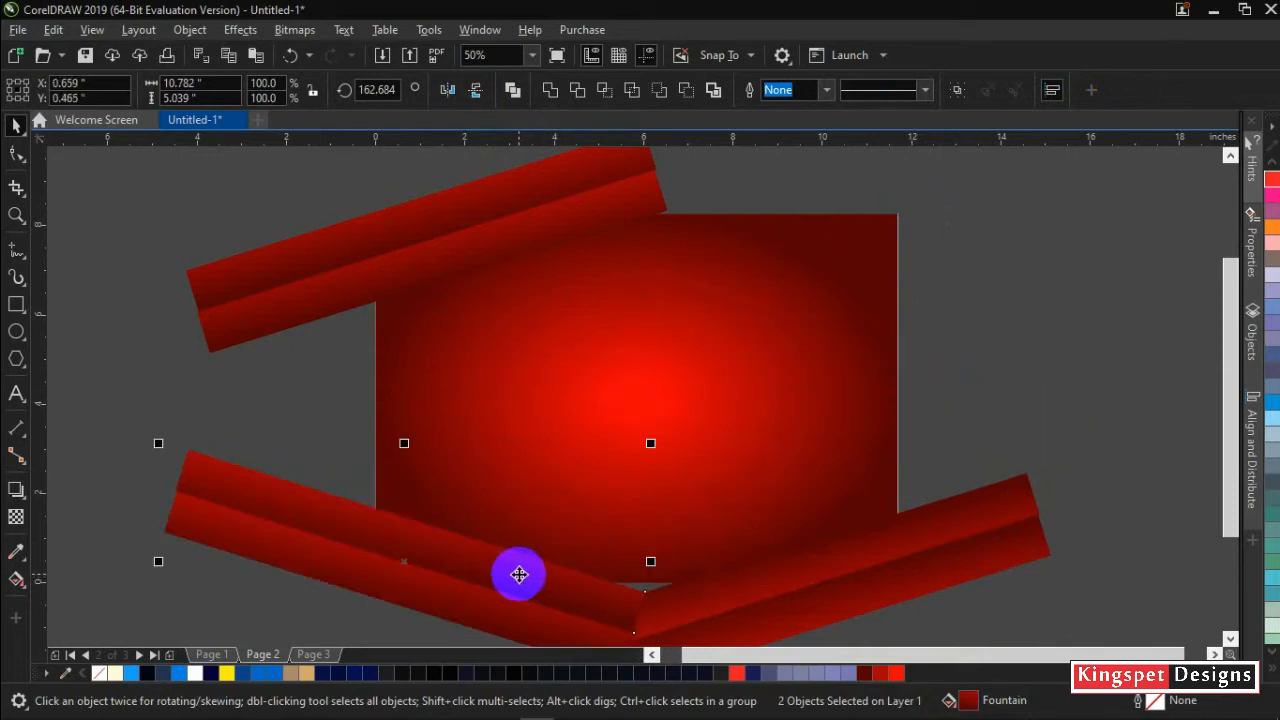
Copy the lower-left bar pair to the upper-right corner, mirrored horizontally and vertically, with its inner end meeting the upper-left bars
{"action": "left_click_drag", "start_coordinate": [510, 581], "coordinate": [1010, 257]}
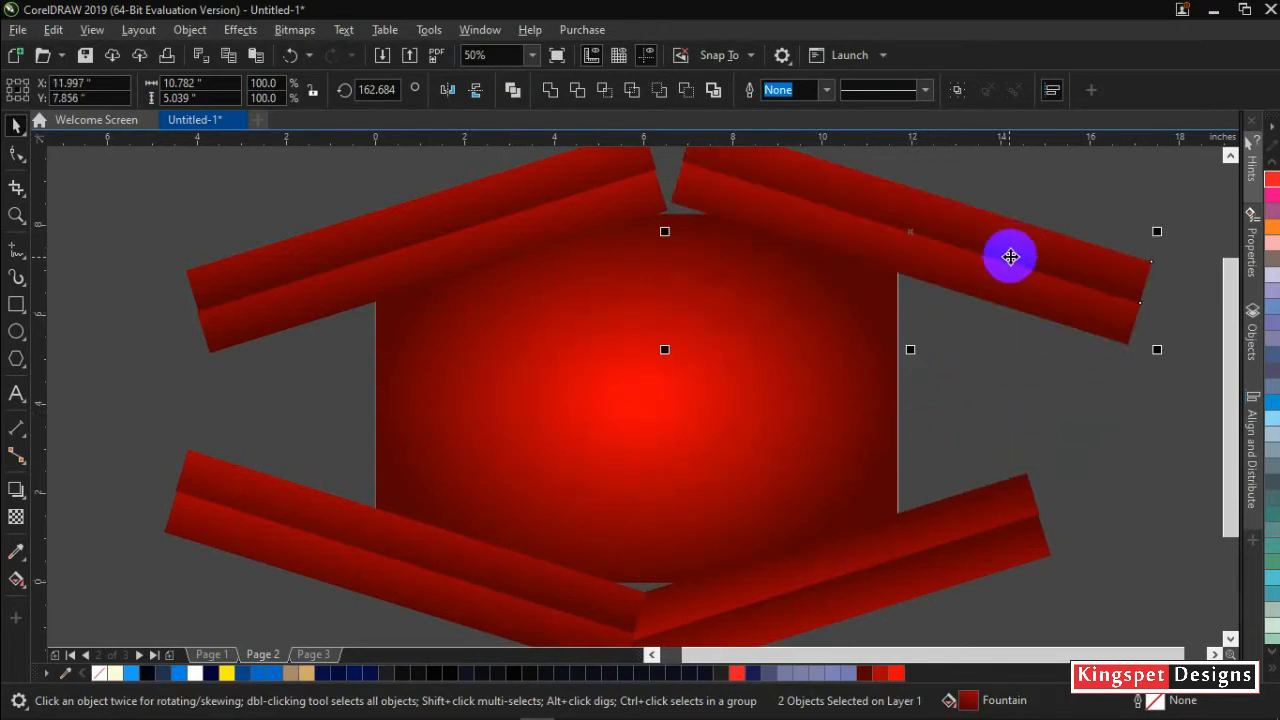
{"action": "left_click", "coordinate": [446, 93]}
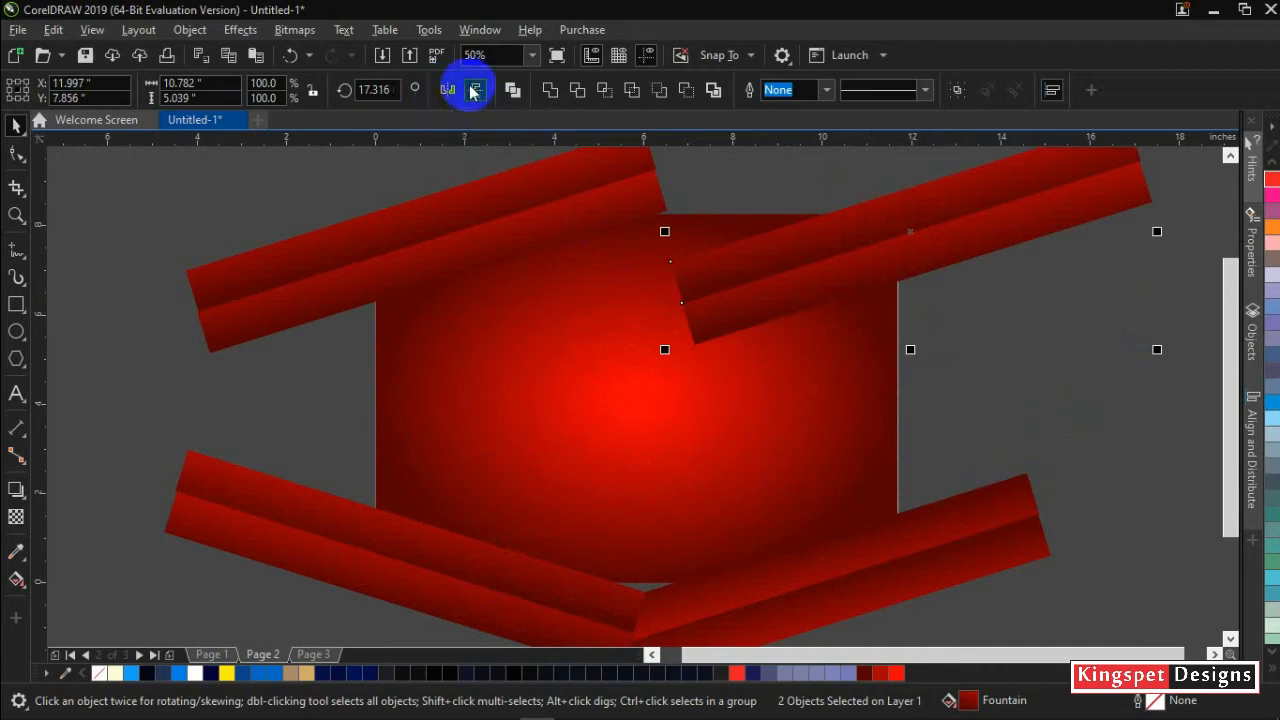
{"action": "left_click", "coordinate": [475, 92]}
{"action": "left_click_drag", "start_coordinate": [1085, 313], "coordinate": [1034, 330]}
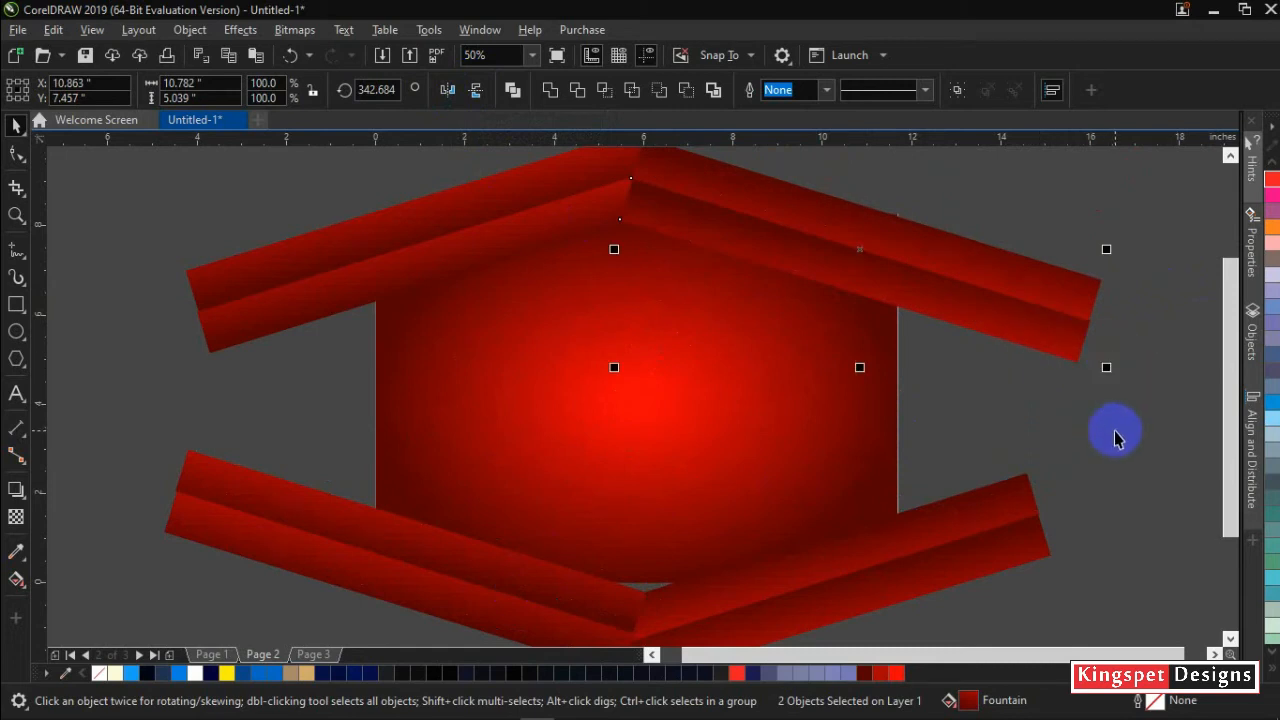
Delete the outer bar of the upper-right pair, keeping only the inner one
{"action": "left_click", "coordinate": [1034, 343]}
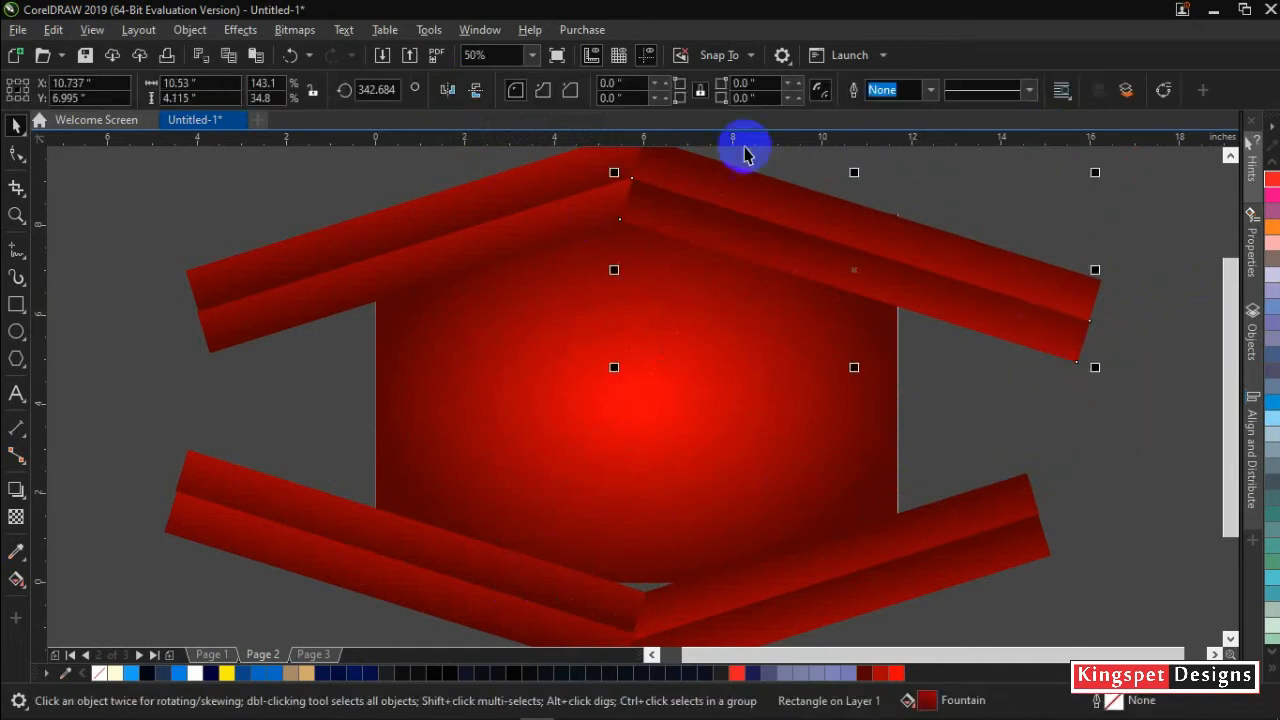
{"action": "left_click", "coordinate": [1128, 410]}
{"action": "left_click", "coordinate": [1034, 294]}
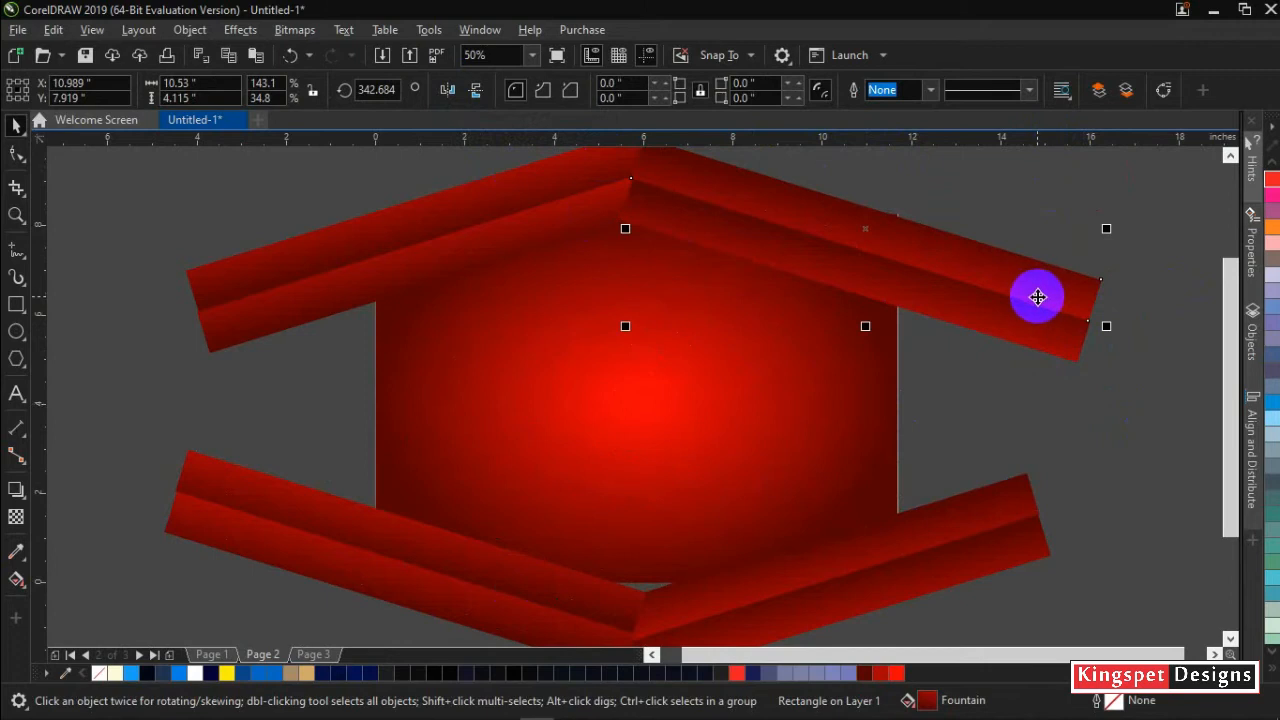
{"action": "left_click", "coordinate": [1135, 368]}
{"action": "left_click_drag", "start_coordinate": [966, 323], "coordinate": [899, 287]}
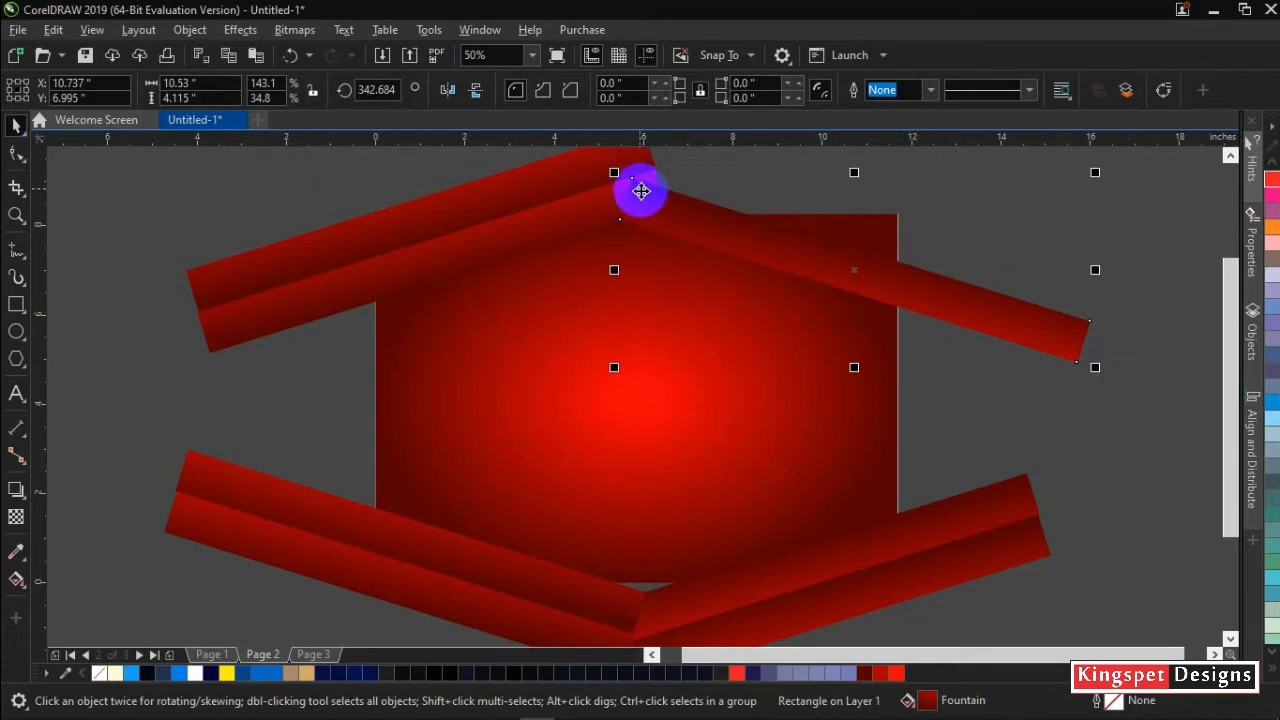
Convert the remaining upper-right bar to curves and move its corner nodes to form a wider slanted band, about 10.87 by 7.01 inches overall
{"action": "left_click", "coordinate": [14, 155]}
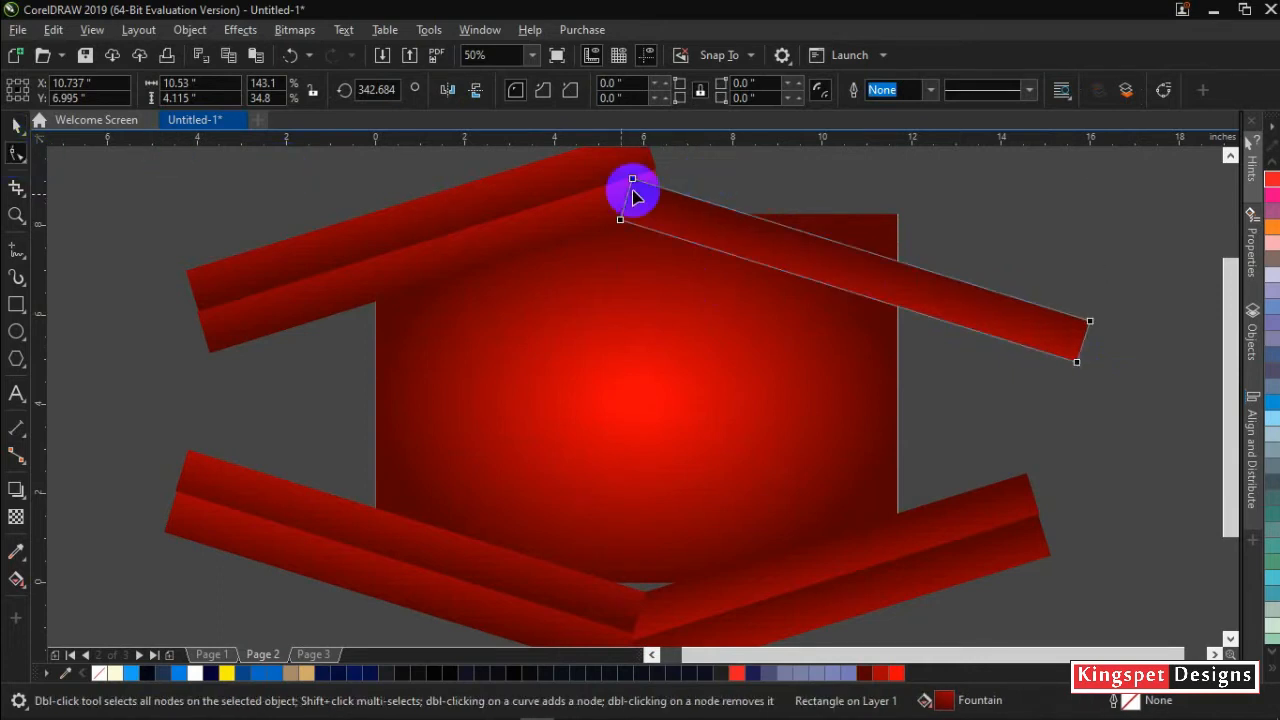
{"action": "left_click", "coordinate": [621, 203]}
{"action": "left_click_drag", "start_coordinate": [640, 189], "coordinate": [716, 173]}
{"action": "left_click_drag", "start_coordinate": [1091, 415], "coordinate": [1105, 372]}
{"action": "left_click_drag", "start_coordinate": [1076, 458], "coordinate": [1064, 485]}
{"action": "left_click", "coordinate": [16, 125]}
{"action": "left_click_drag", "start_coordinate": [994, 349], "coordinate": [923, 411]}
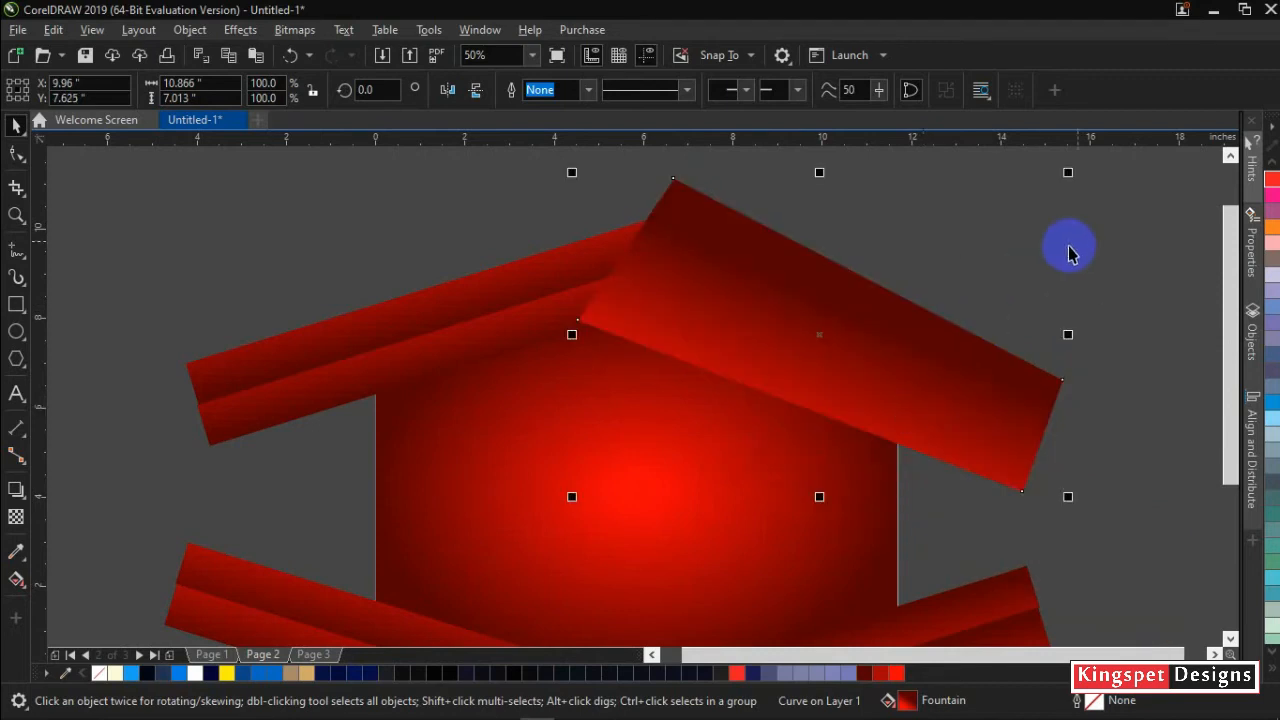
Realign the wide band's gradient so the dark red start lies on its upper edge and the shading runs parallel to that edge
{"action": "left_click", "coordinate": [1100, 240]}
{"action": "left_click", "coordinate": [969, 363]}
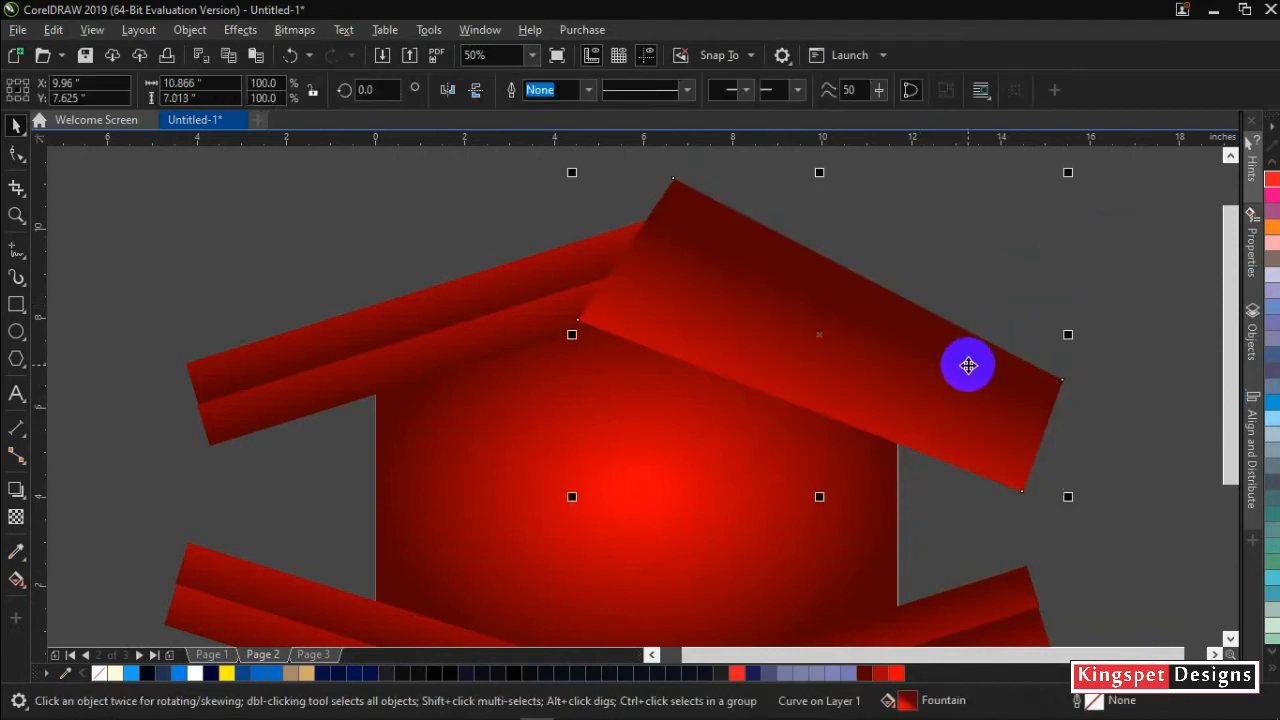
{"action": "left_click", "coordinate": [18, 578]}
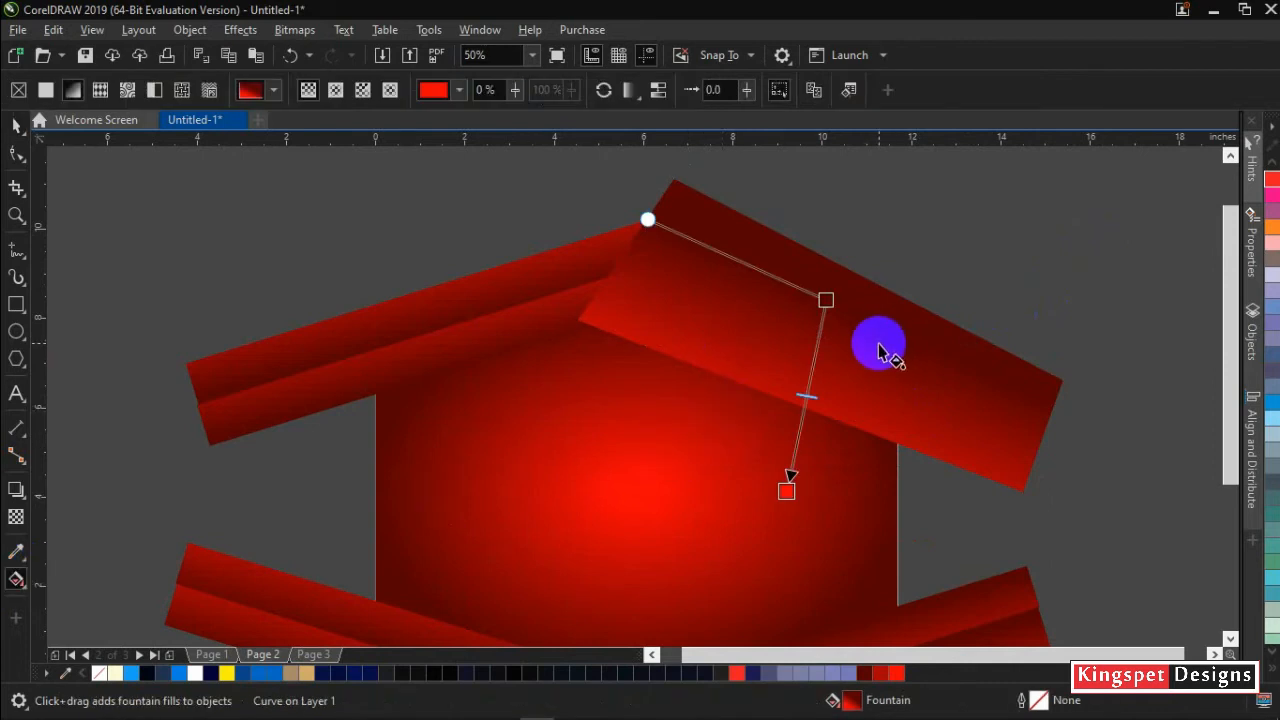
{"action": "left_click_drag", "start_coordinate": [826, 303], "coordinate": [864, 321]}
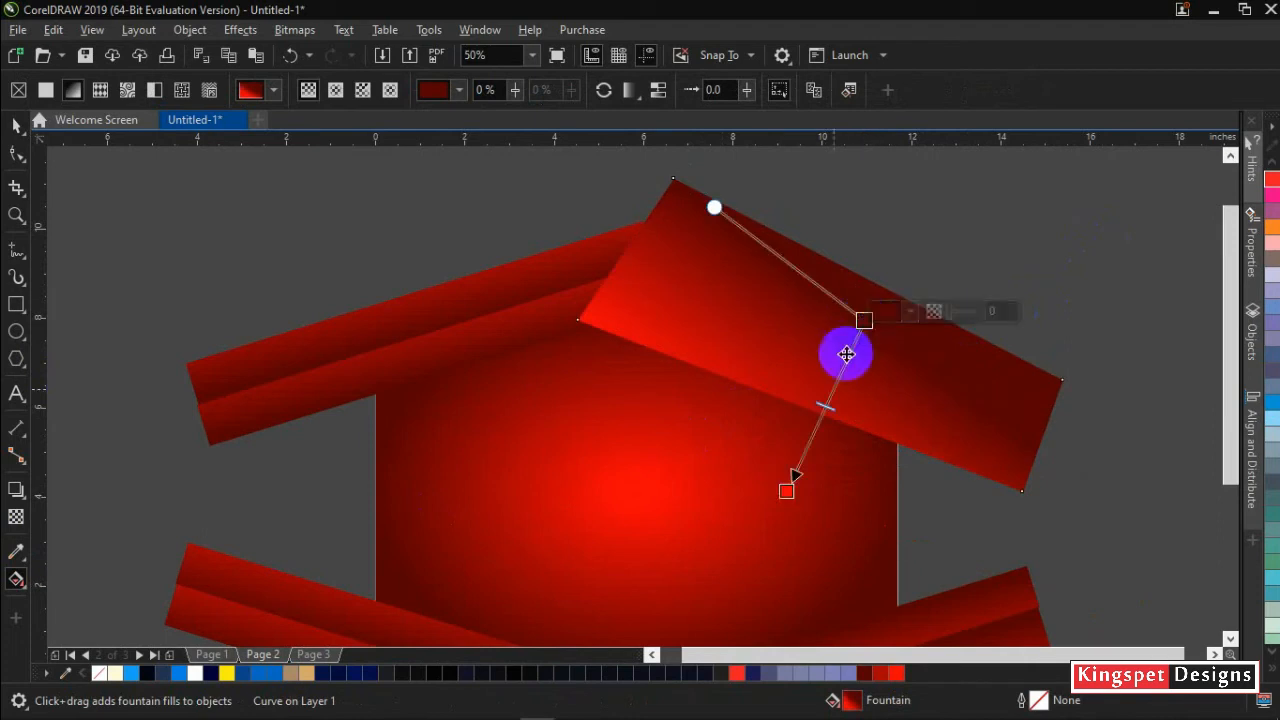
{"action": "left_click", "coordinate": [784, 491]}
{"action": "left_click_drag", "start_coordinate": [862, 317], "coordinate": [868, 279]}
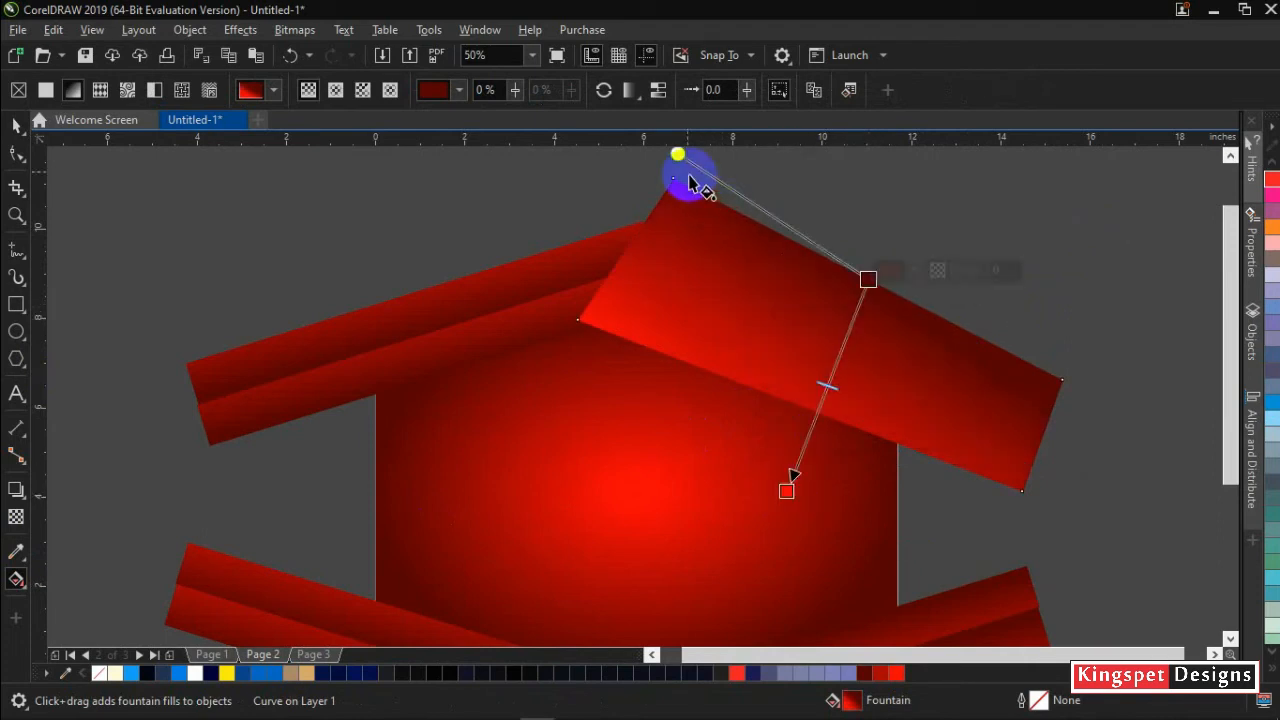
{"action": "left_click_drag", "start_coordinate": [678, 155], "coordinate": [673, 178]}
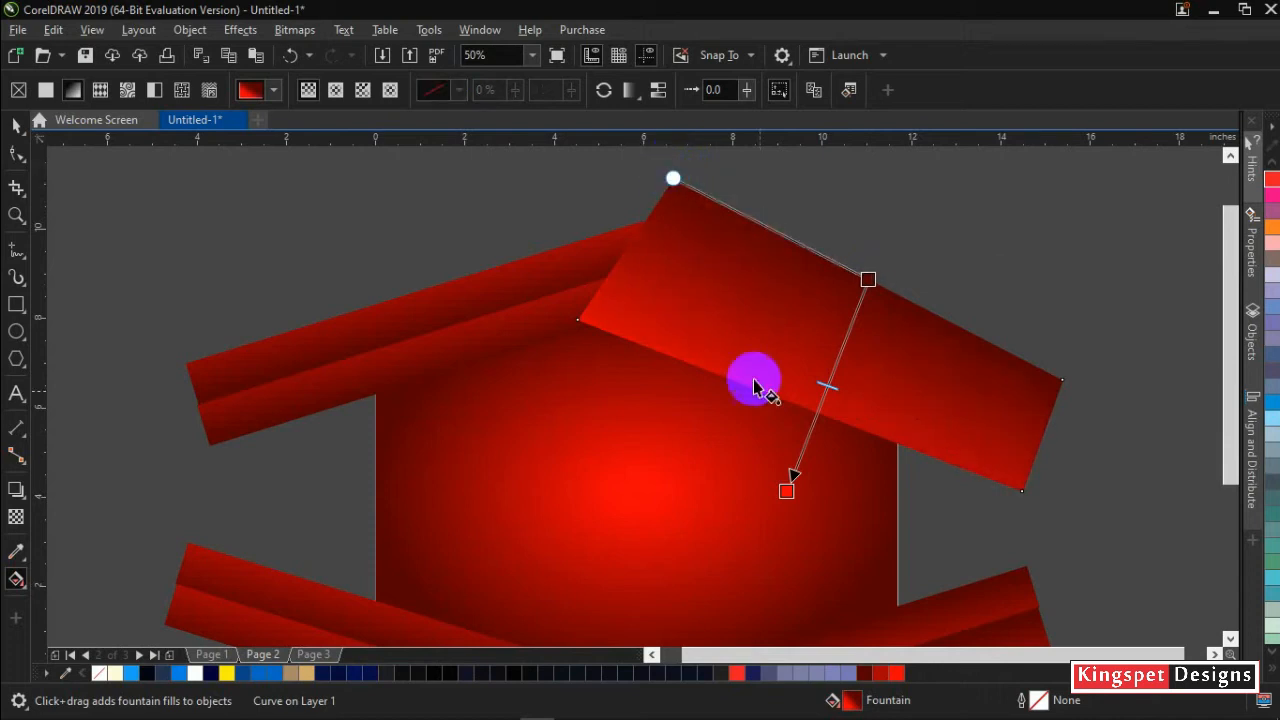
Extend the bright red end of the wide band's gradient farther below the band to darken its shading
{"action": "left_click_drag", "start_coordinate": [787, 494], "coordinate": [754, 580]}
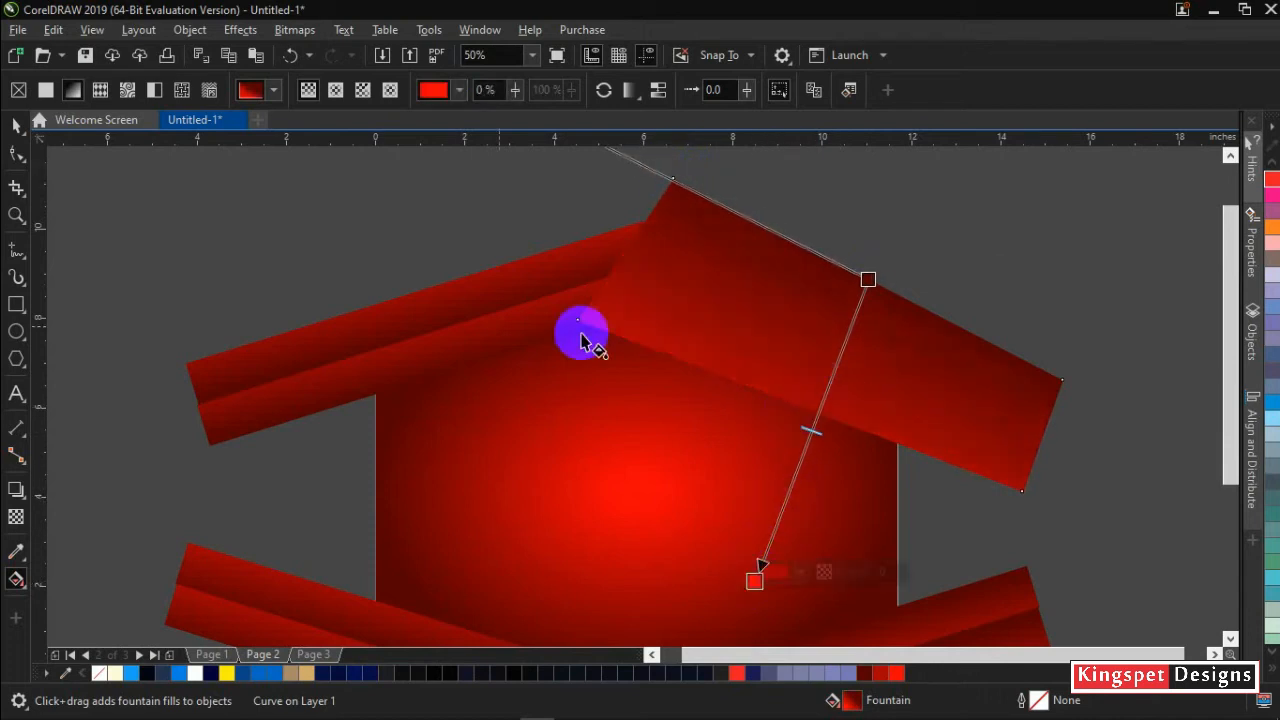
{"action": "left_click", "coordinate": [16, 125]}
{"action": "left_click", "coordinate": [183, 205]}
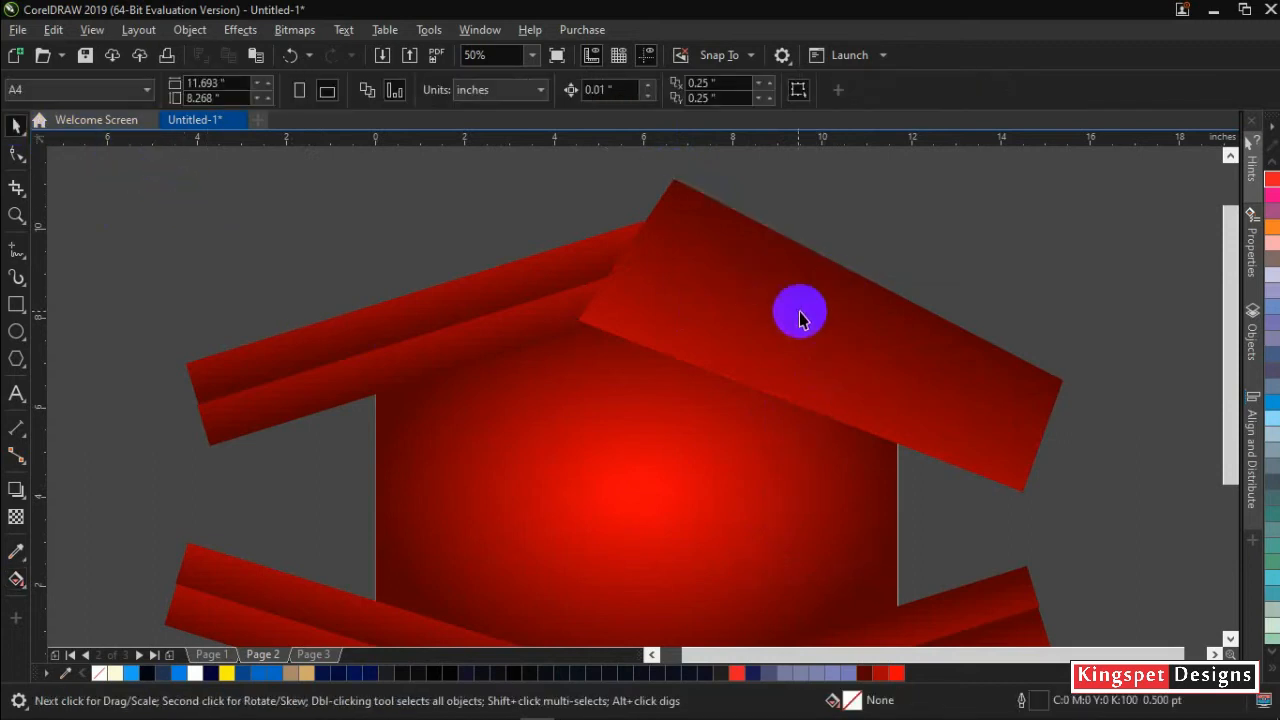
{"action": "left_click", "coordinate": [765, 320]}
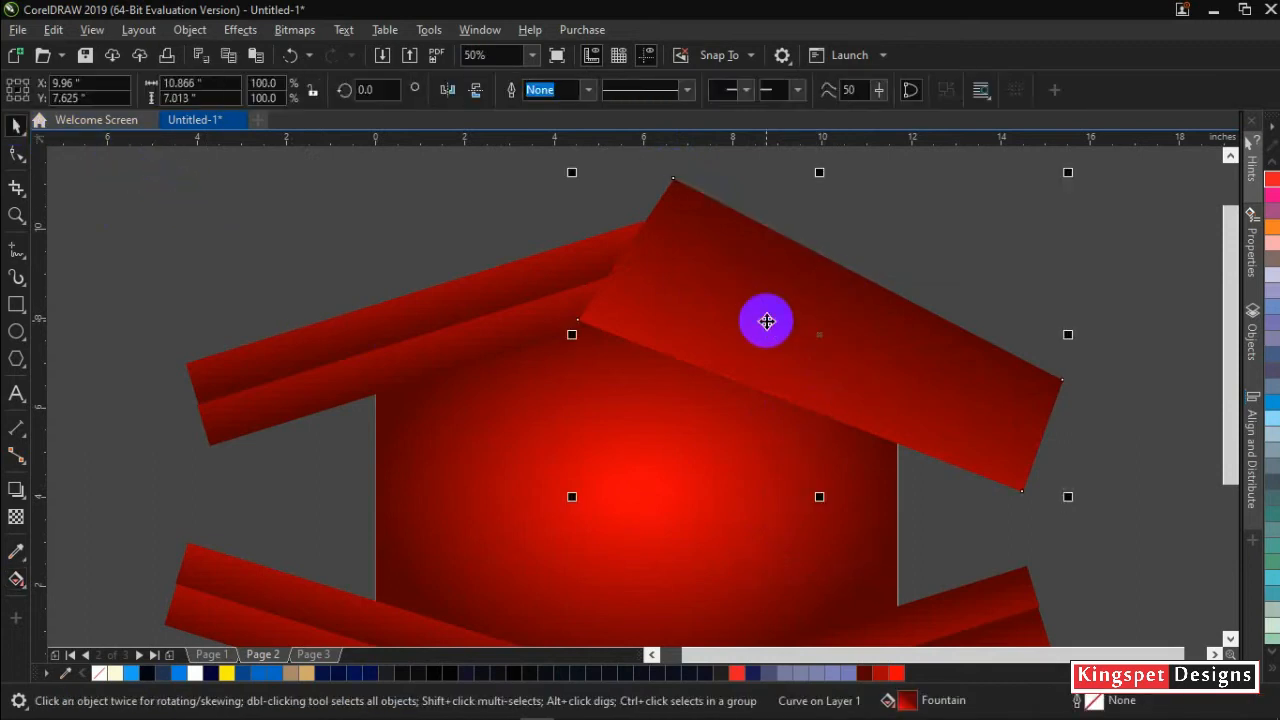
Reorder the wide band so it sits behind the upper-left bars but in front of the red background
{"action": "scroll", "coordinate": [690, 365], "scroll_direction": "down", "scroll_amount": 2}
{"action": "left_click", "coordinate": [986, 367]}
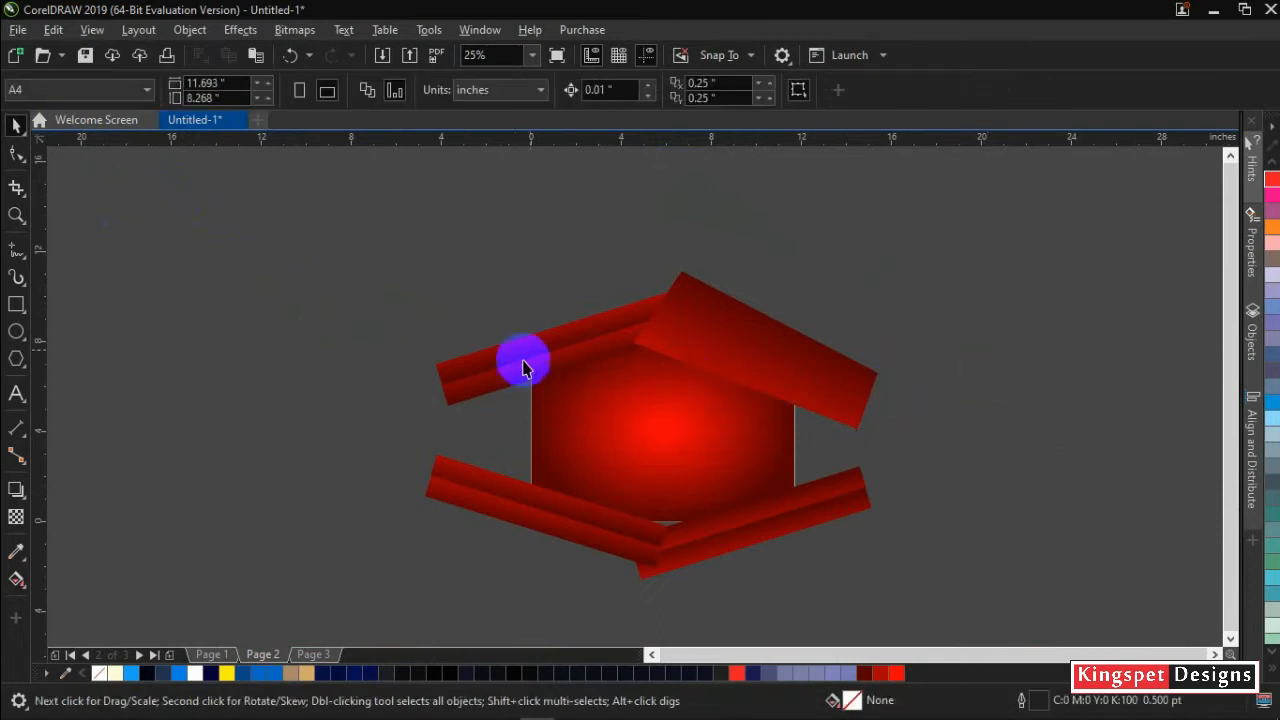
{"action": "left_click", "coordinate": [340, 235]}
{"action": "left_click_drag", "start_coordinate": [340, 235], "coordinate": [946, 592]}
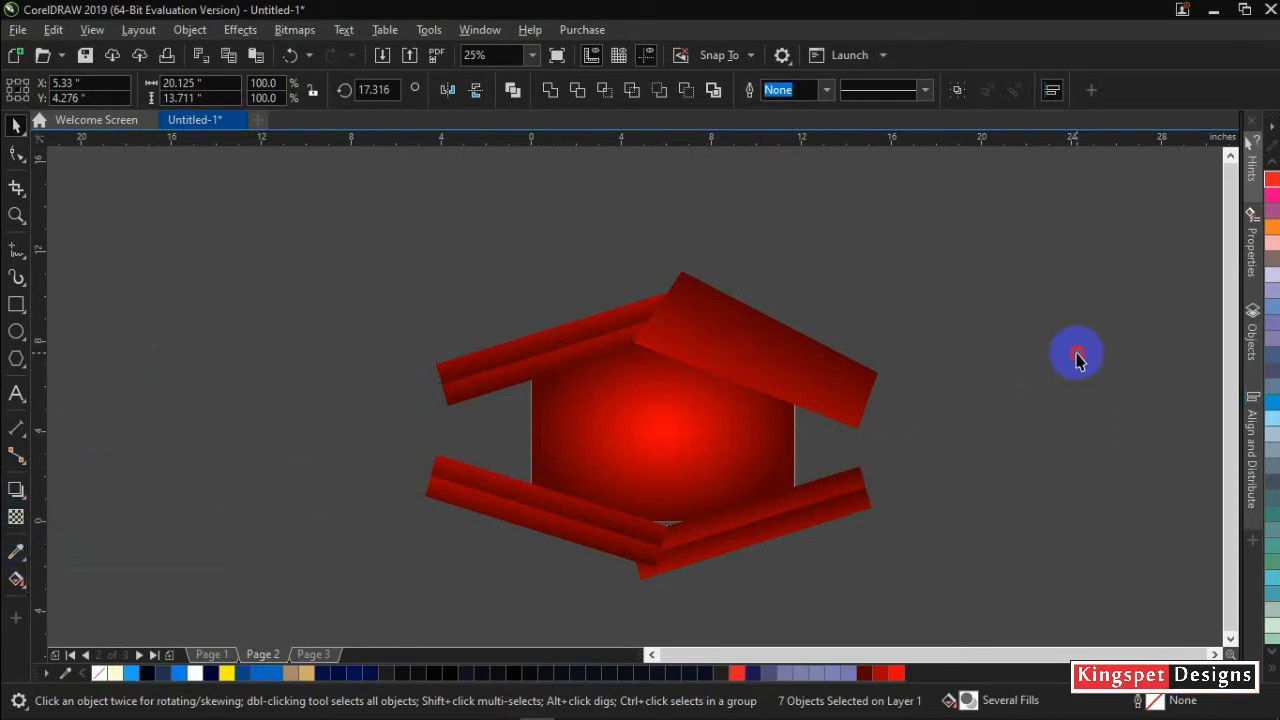
{"action": "left_click", "coordinate": [778, 371]}
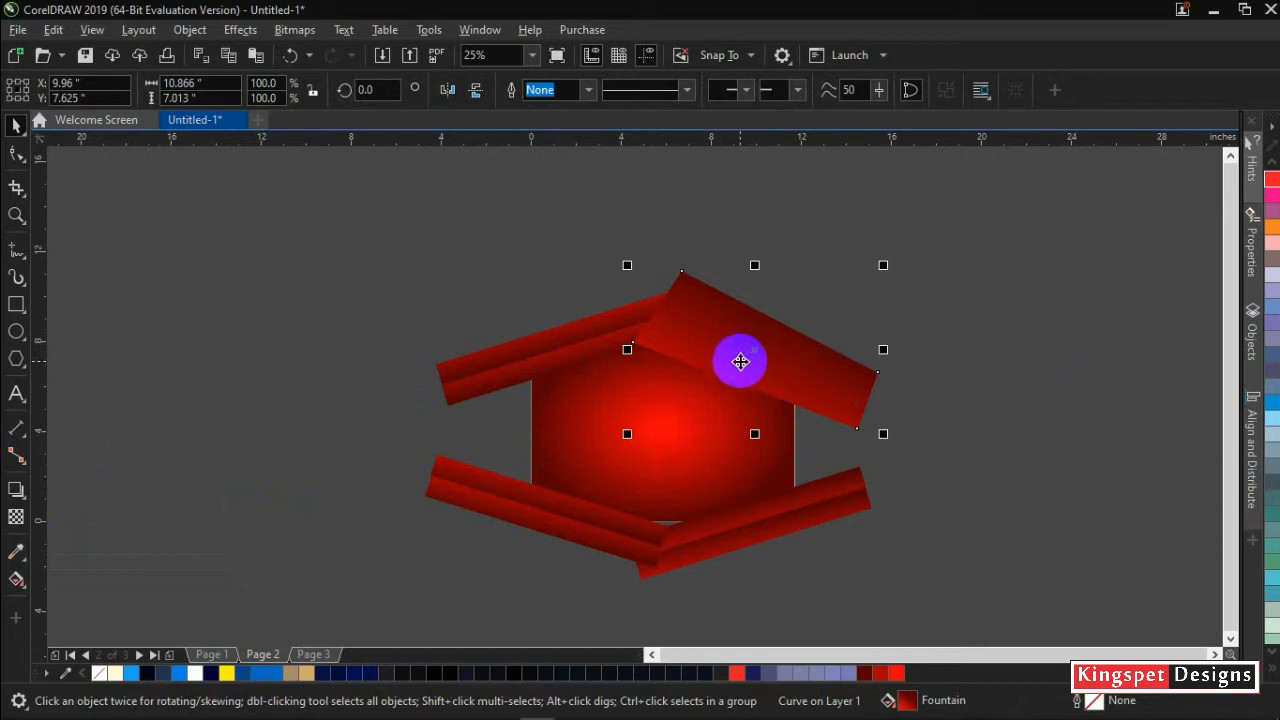
{"action": "key", "text": "ctrl+Page_Down"}
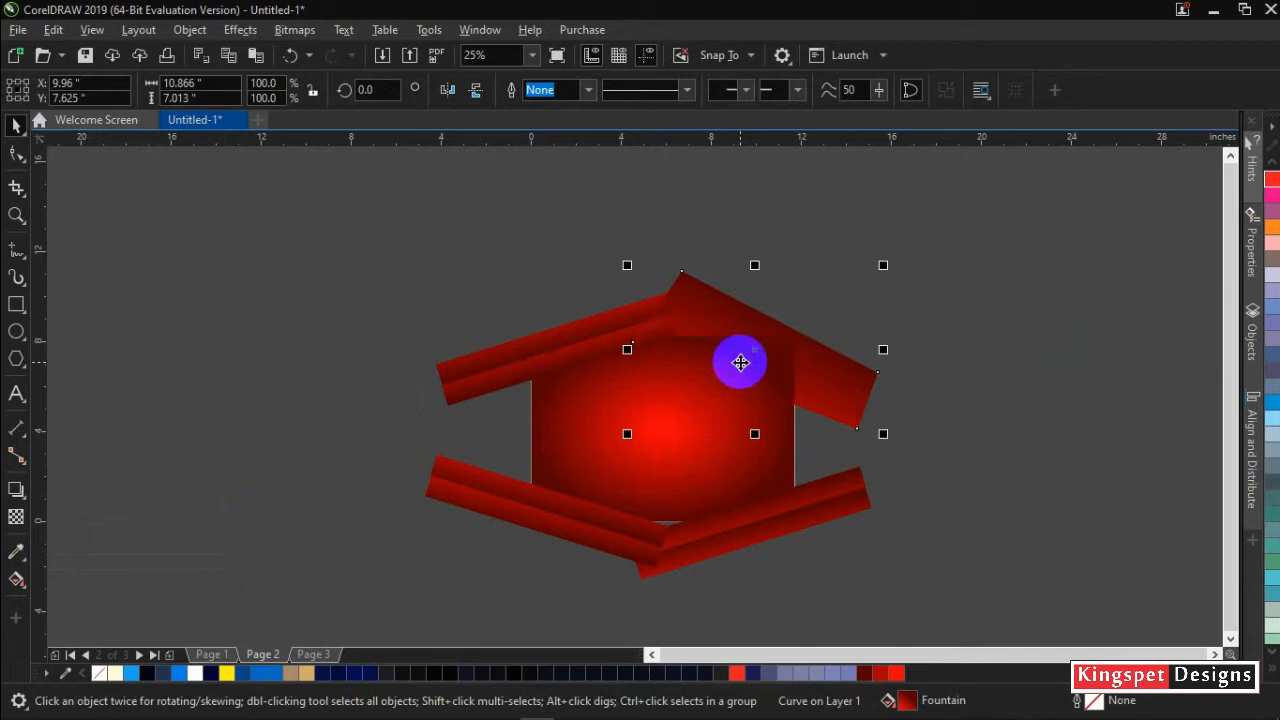
{"action": "key", "text": "ctrl+Page_Up"}
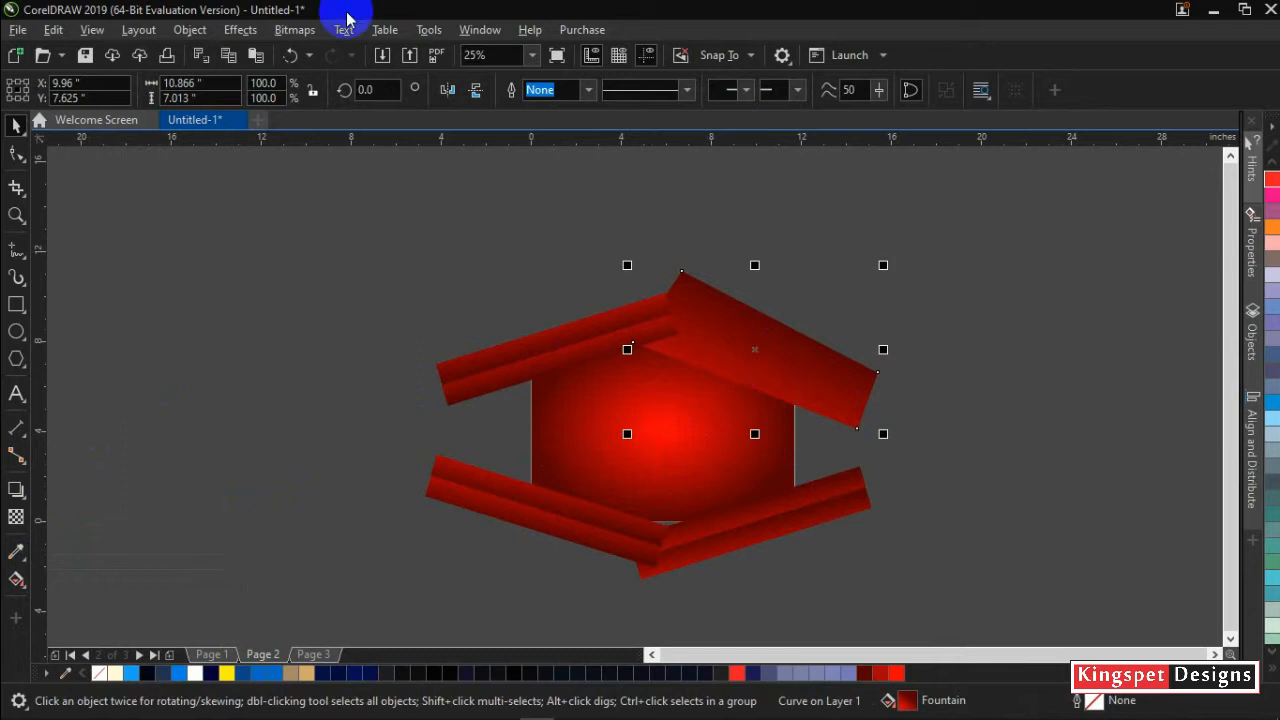
Move the upper-left bar pair down and left, and shift the wide band slightly up and right
{"action": "scroll", "coordinate": [795, 265], "scroll_direction": "up", "scroll_amount": 1}
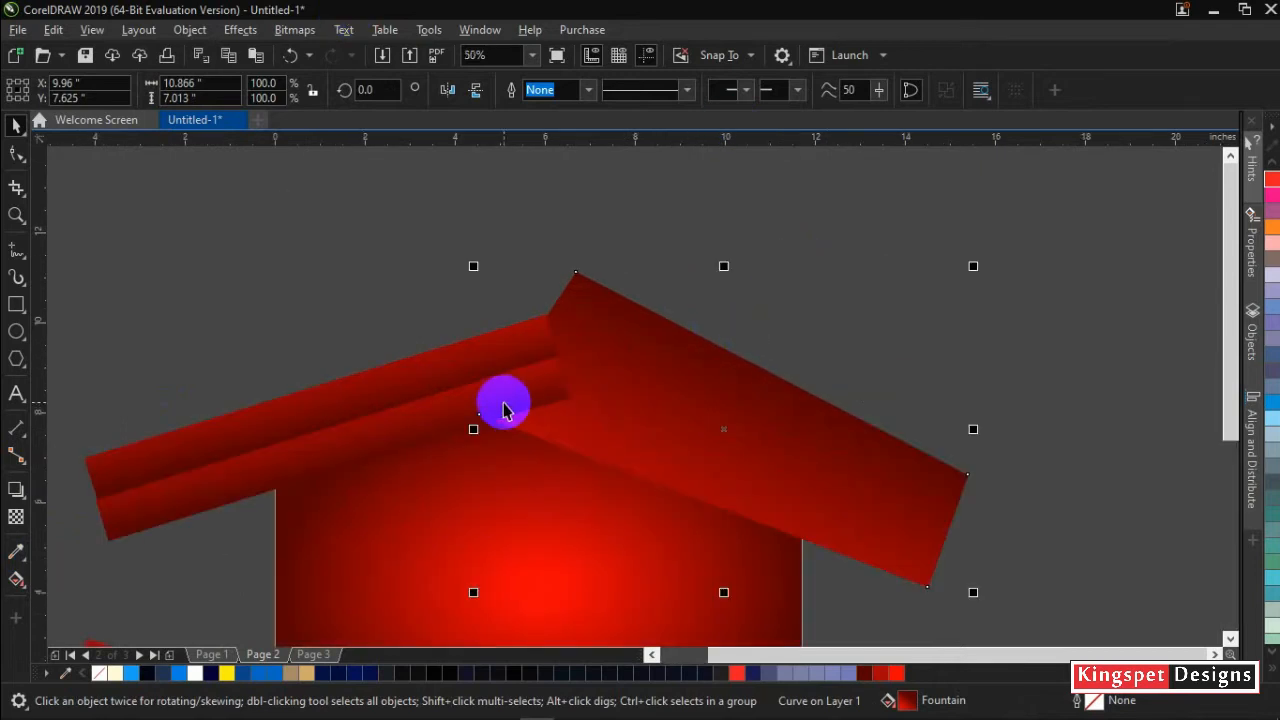
{"action": "left_click", "coordinate": [384, 412]}
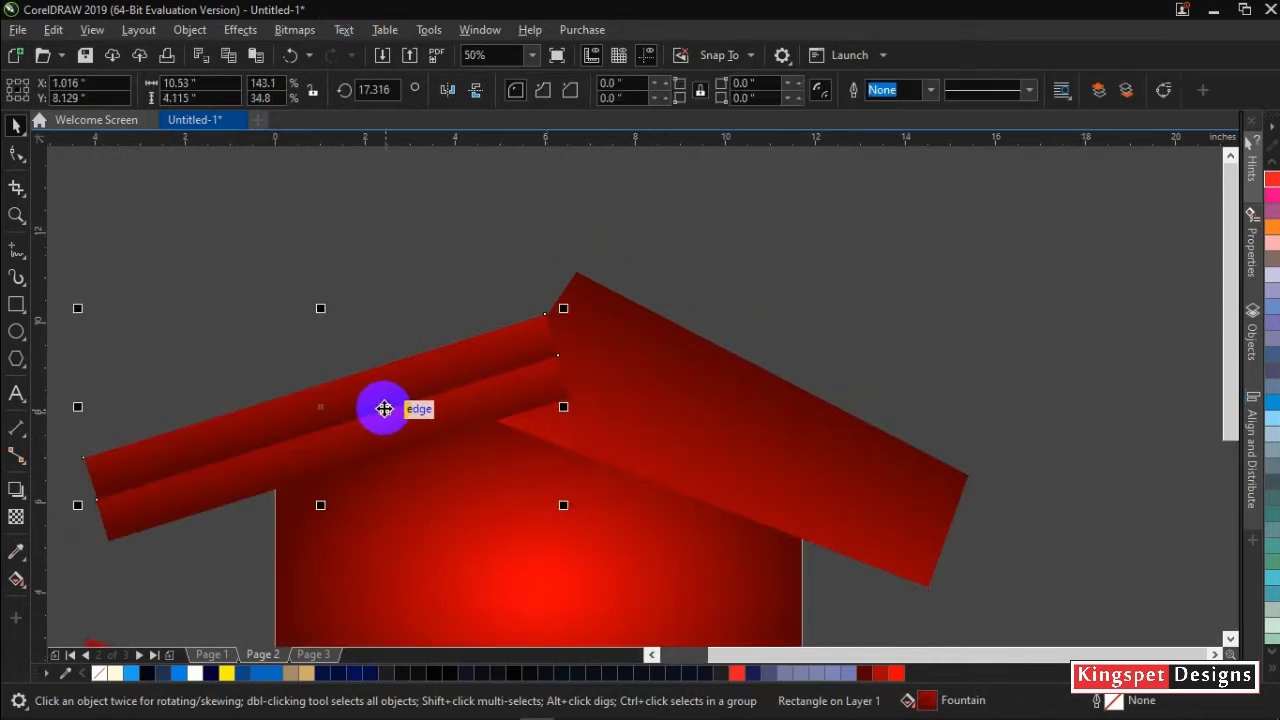
{"action": "left_click", "coordinate": [466, 363], "text": "shift"}
{"action": "left_click_drag", "start_coordinate": [491, 389], "coordinate": [437, 418]}
{"action": "left_click", "coordinate": [710, 442]}
{"action": "left_click_drag", "start_coordinate": [710, 442], "coordinate": [720, 423]}
Rotate the wide band clockwise to about 349.97° and shift it slightly down over the upper-right corner
{"action": "left_click", "coordinate": [912, 493]}
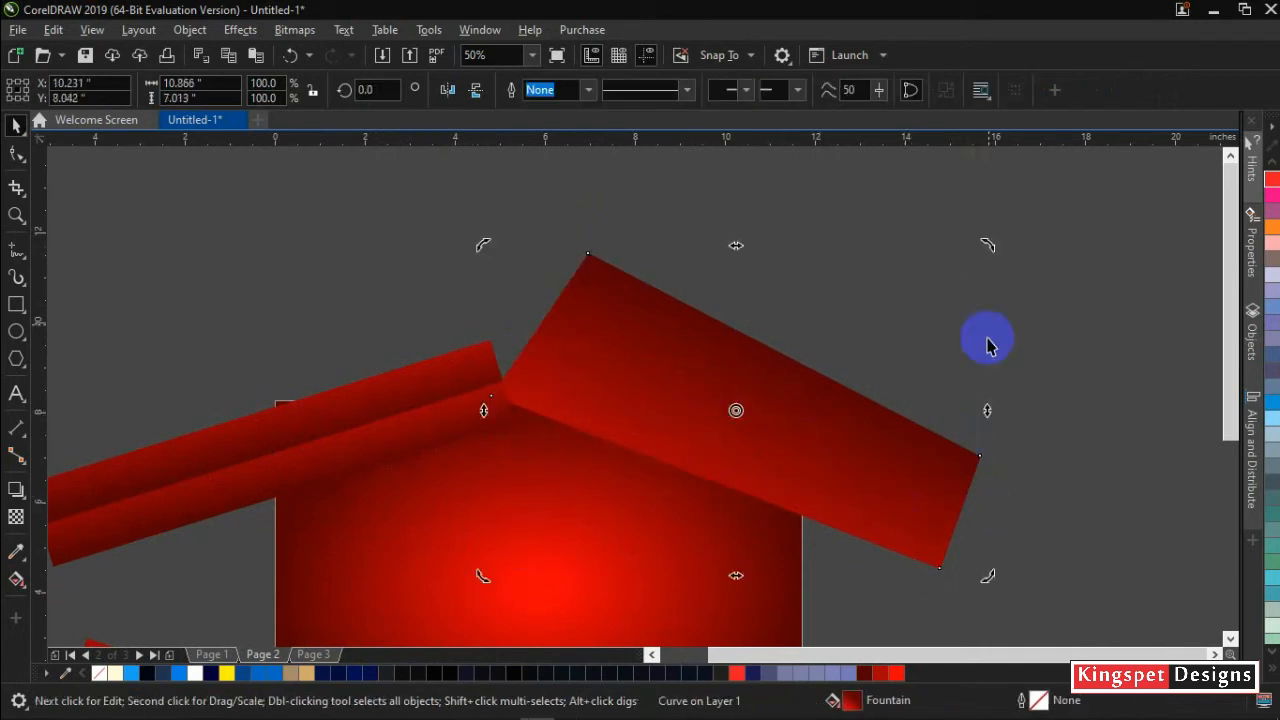
{"action": "left_click_drag", "start_coordinate": [988, 243], "coordinate": [943, 408]}
{"action": "left_click", "coordinate": [843, 489]}
{"action": "mouse_move", "coordinate": [843, 489]}
{"action": "left_mouse_down"}
{"action": "mouse_move", "coordinate": [829, 509]}
{"action": "mouse_move", "coordinate": [841, 511]}
{"action": "left_mouse_up"}
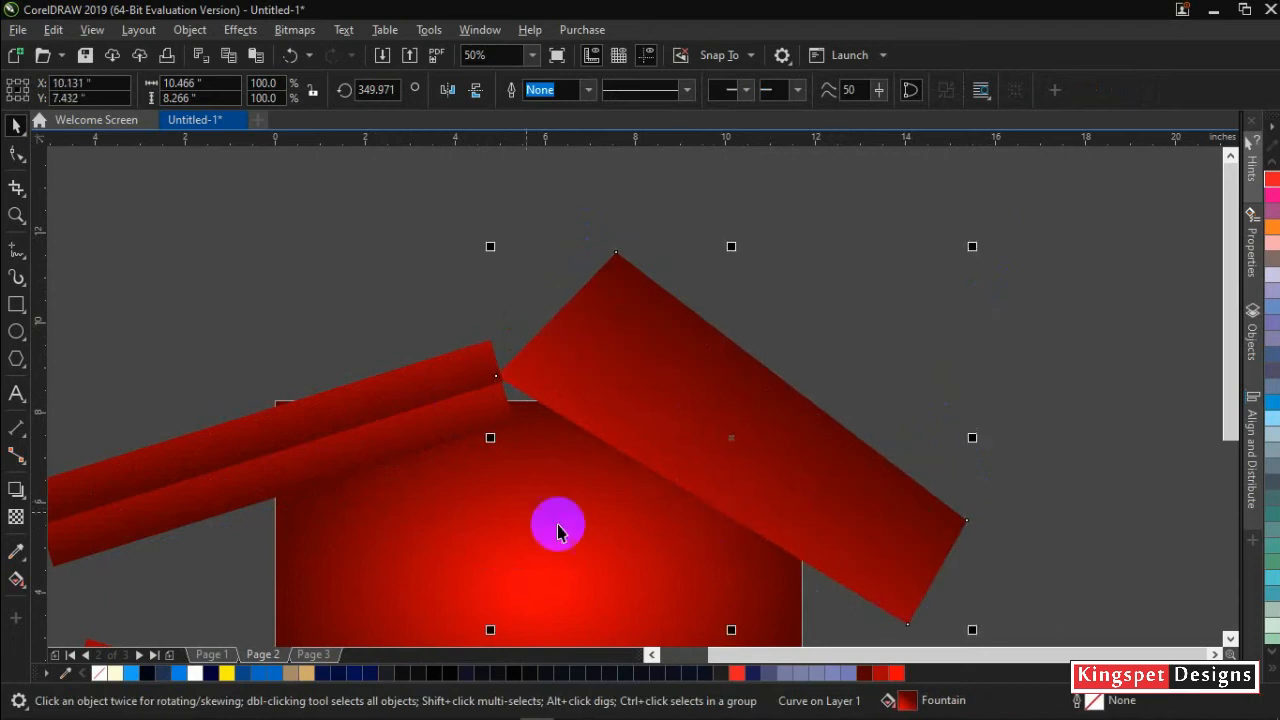
Move the upper-left bar pair up and right so its inner ends overlap the wide band
{"action": "left_click", "coordinate": [434, 423]}
{"action": "left_click", "coordinate": [434, 380], "text": "shift"}
{"action": "left_click_drag", "start_coordinate": [440, 406], "coordinate": [491, 372]}
{"action": "scroll", "coordinate": [896, 276], "scroll_direction": "down", "scroll_amount": 1}
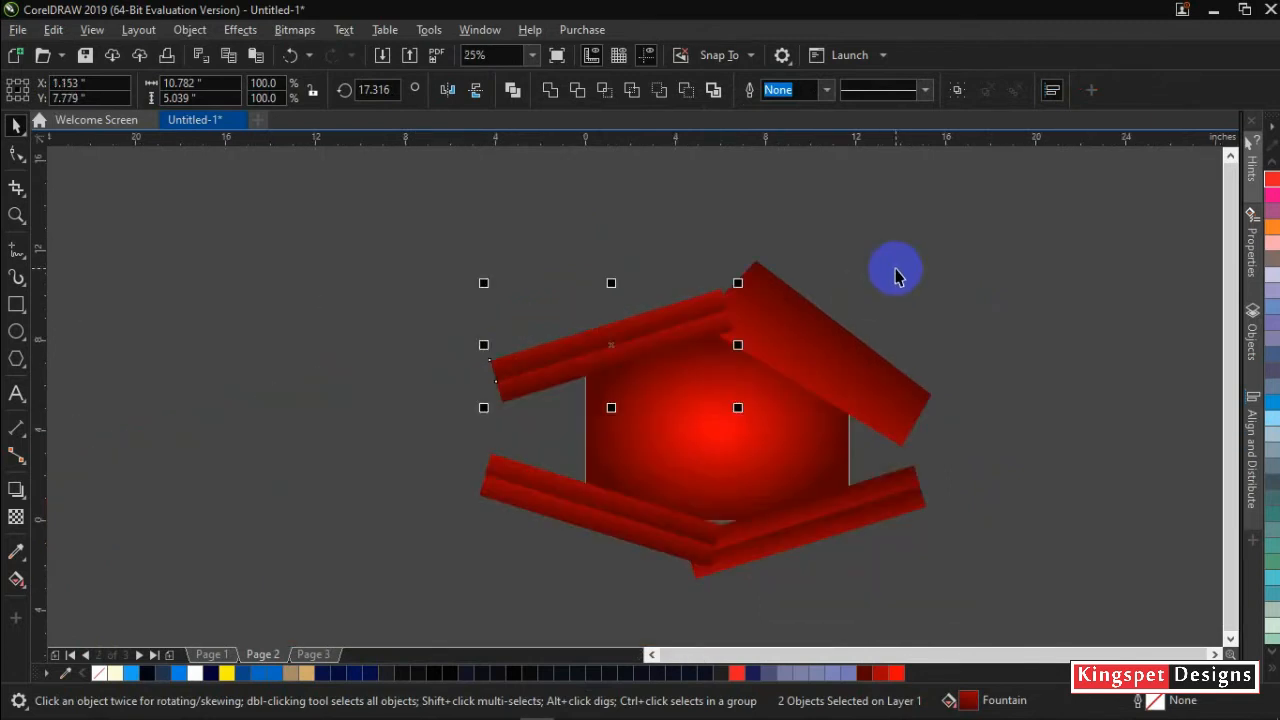
{"action": "left_click", "coordinate": [901, 270]}
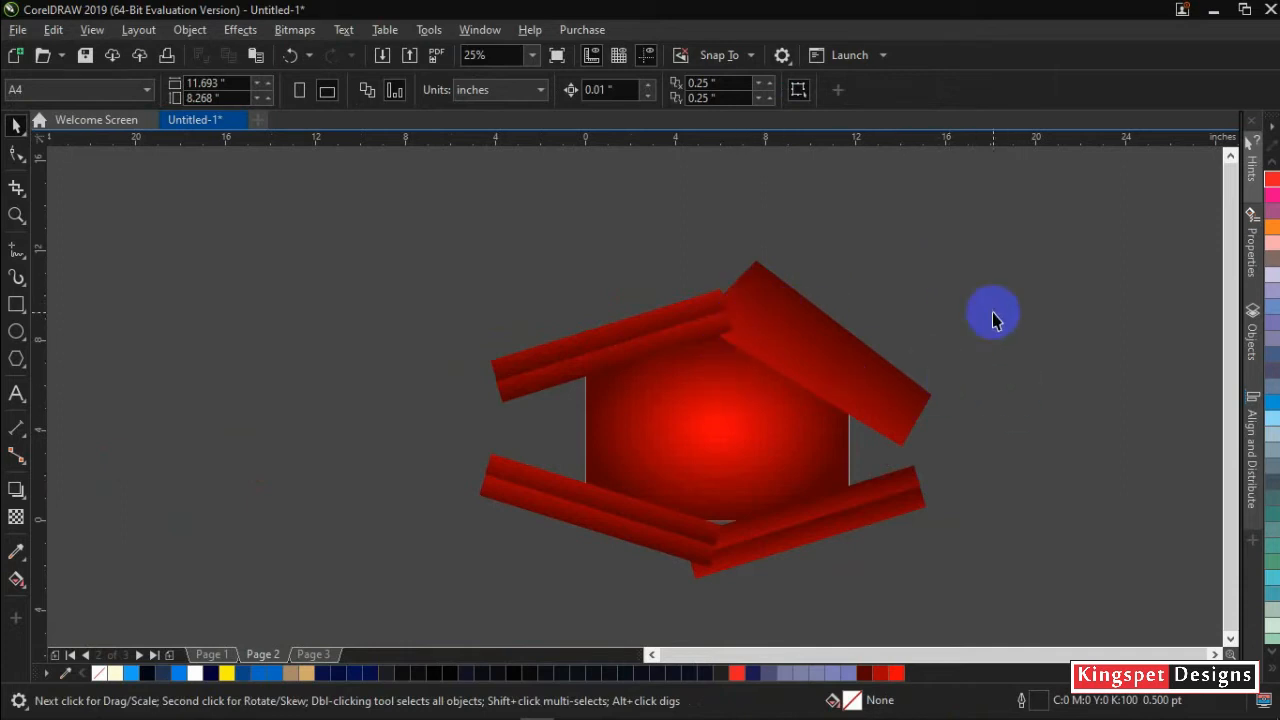
{"action": "mouse_move", "coordinate": [376, 234]}
{"action": "left_mouse_down"}
{"action": "mouse_move", "coordinate": [1086, 600]}
{"action": "mouse_move", "coordinate": [1078, 612]}
{"action": "left_mouse_up"}
{"action": "left_click", "coordinate": [1062, 488]}
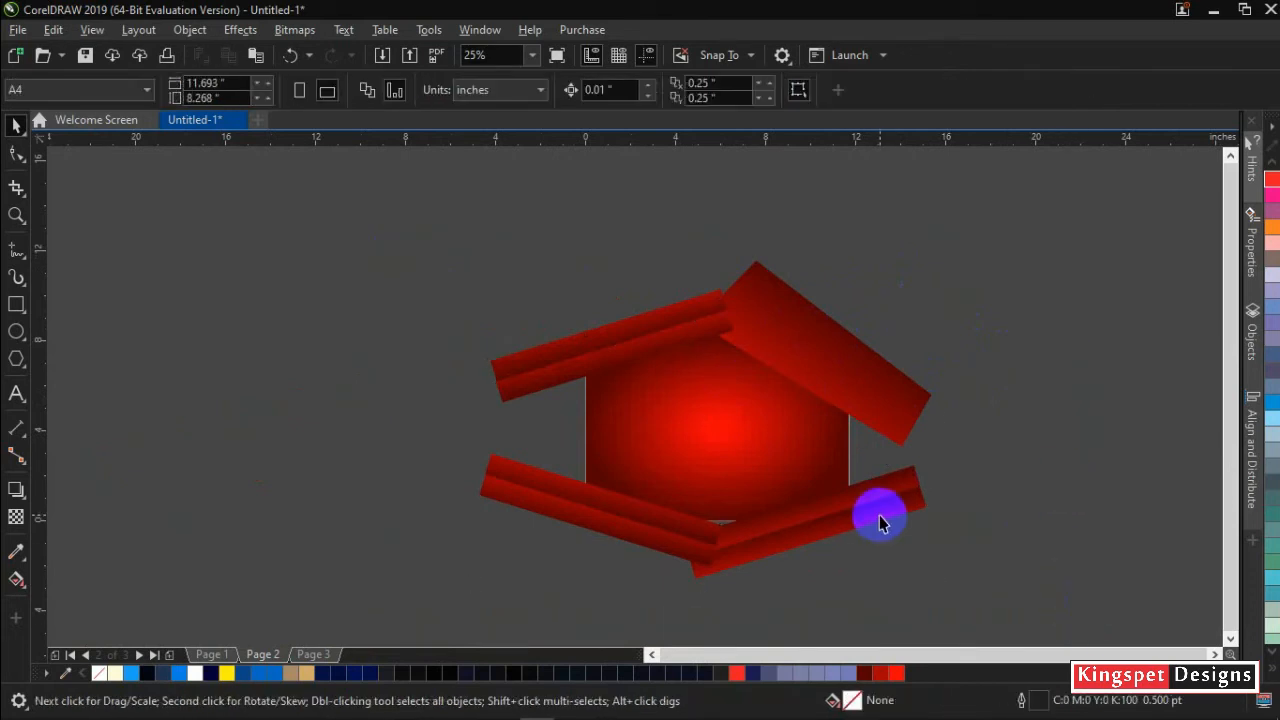
Move the lower-left bar pair to the right so its inner ends overlap the lower-right bars
{"action": "left_click_drag", "start_coordinate": [728, 592], "coordinate": [729, 513]}
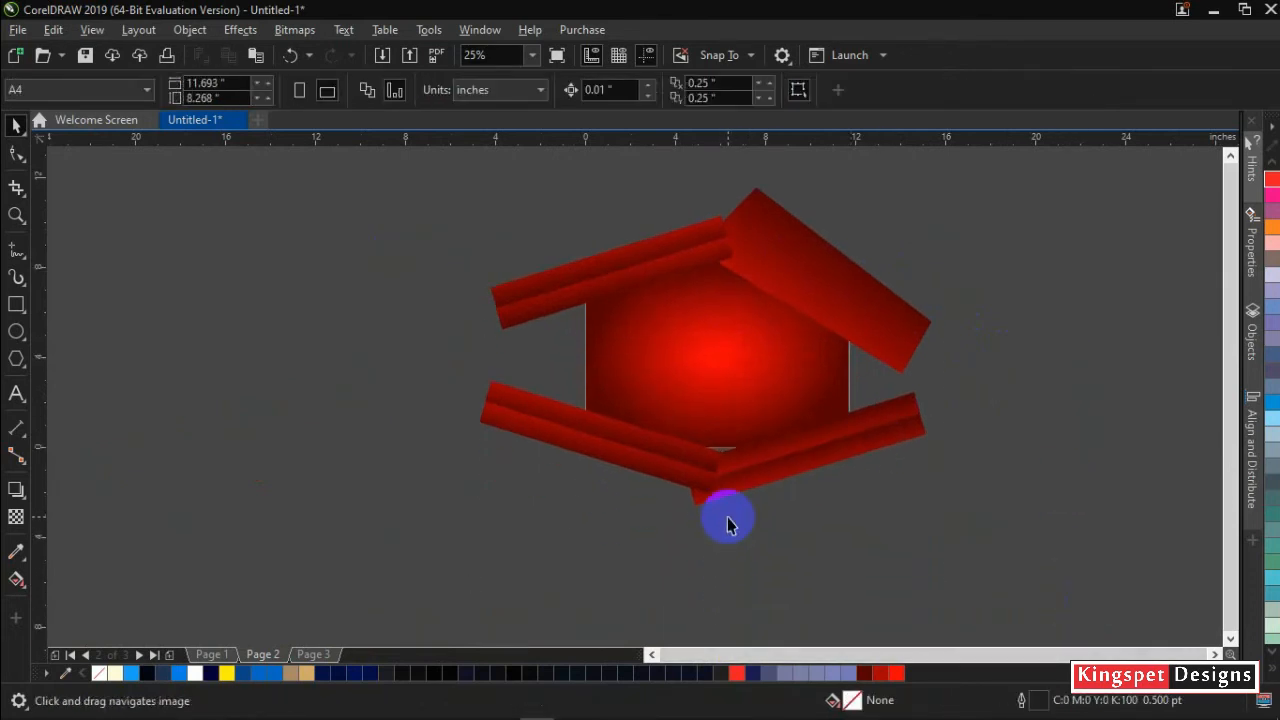
{"action": "scroll", "coordinate": [729, 513], "scroll_direction": "up", "scroll_amount": 2}
{"action": "scroll", "coordinate": [768, 463], "scroll_direction": "down", "scroll_amount": 1}
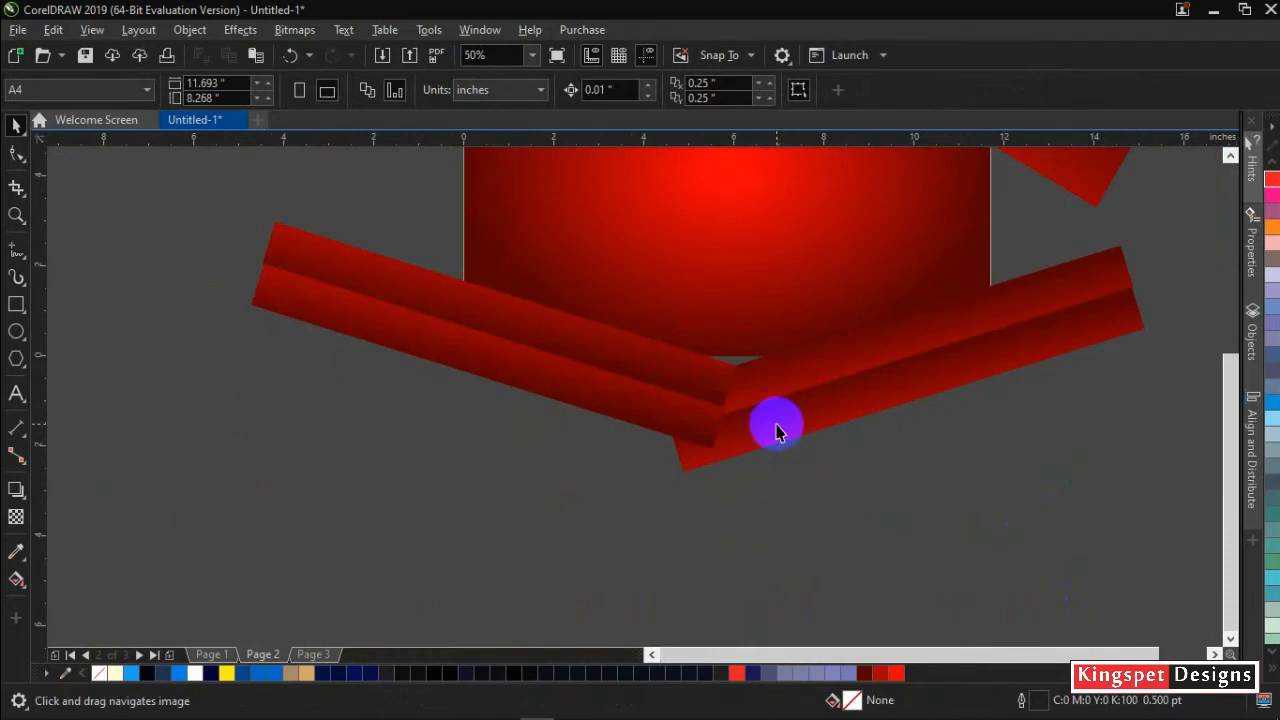
{"action": "left_click_drag", "start_coordinate": [625, 395], "coordinate": [677, 397]}
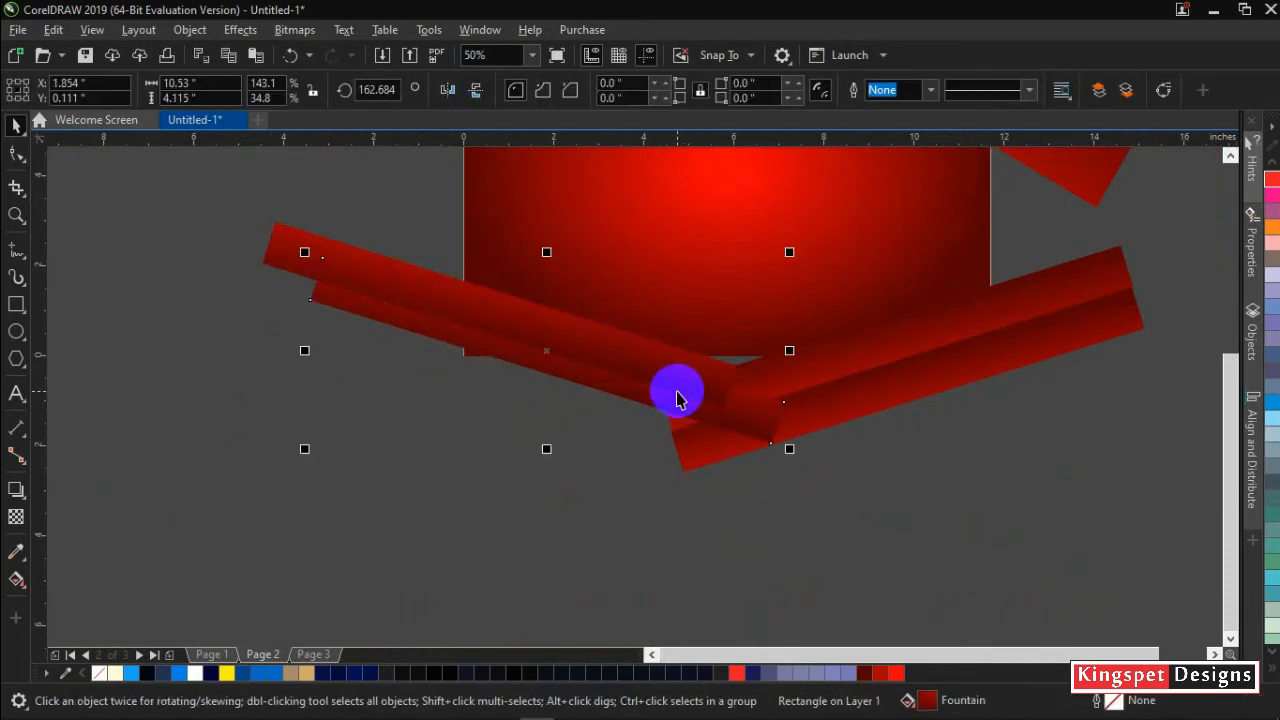
{"action": "left_click", "coordinate": [651, 368], "text": "shift"}
{"action": "left_click_drag", "start_coordinate": [651, 366], "coordinate": [703, 370]}
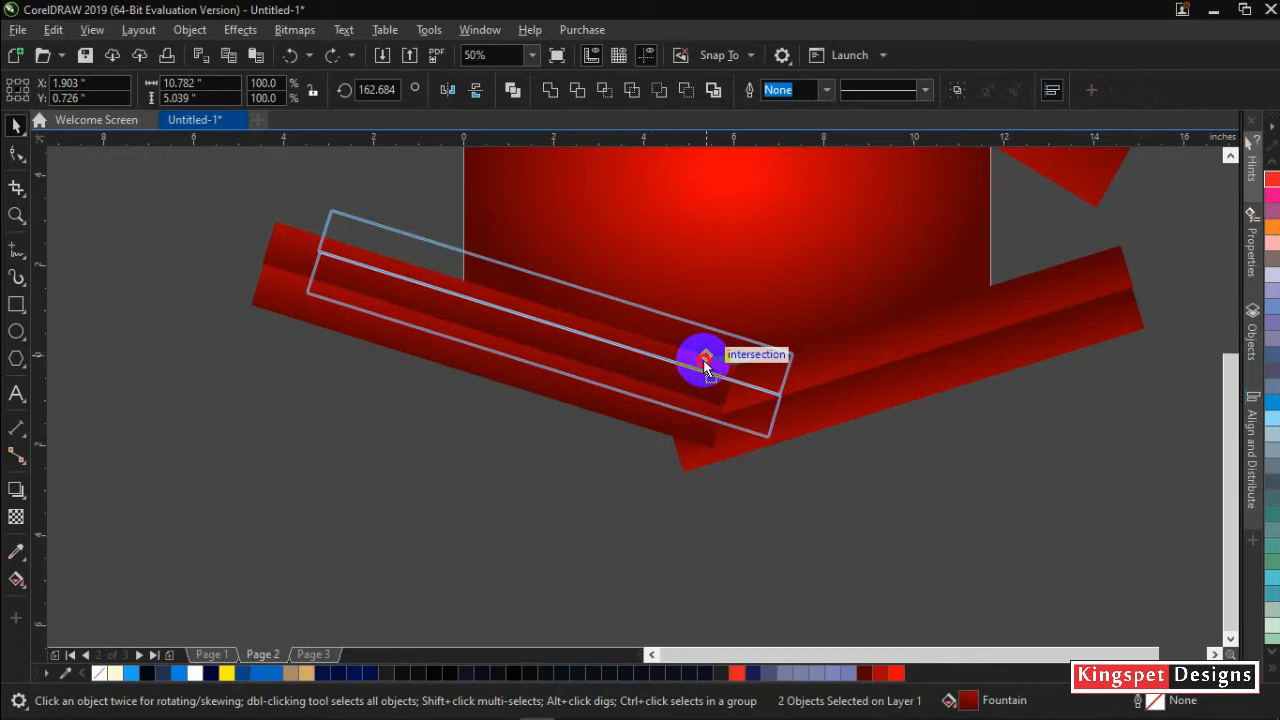
{"action": "mouse_move", "coordinate": [705, 368]}
{"action": "left_mouse_down"}
{"action": "mouse_move", "coordinate": [734, 341]}
{"action": "mouse_move", "coordinate": [746, 383]}
{"action": "mouse_move", "coordinate": [705, 371]}
{"action": "left_mouse_up"}
Rotate the lower-left bar pair counter-clockwise to about 170.5° so it lies flatter across the bottom corner
{"action": "left_click", "coordinate": [731, 360]}
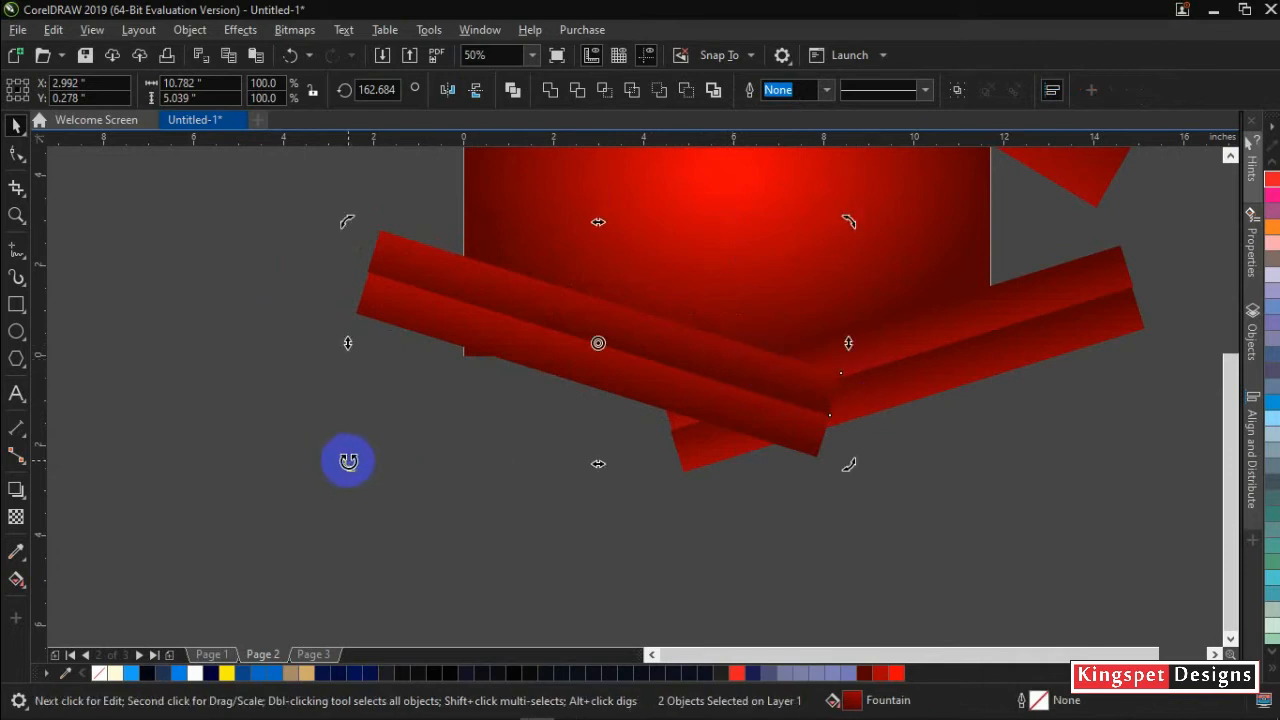
{"action": "left_click_drag", "start_coordinate": [349, 460], "coordinate": [370, 500]}
{"action": "left_click", "coordinate": [894, 522]}
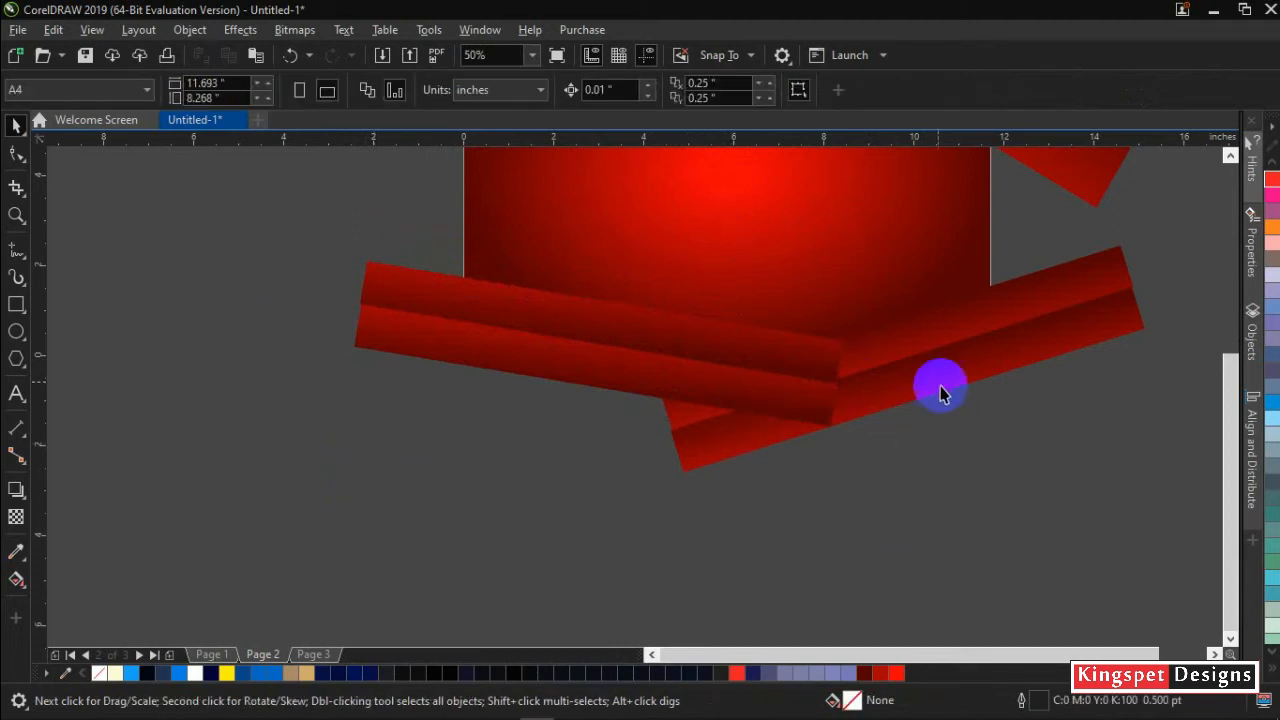
Rotate the lower-right bar pair clockwise to about 190.9° and bring it in front of the lower-left pair
{"action": "left_click", "coordinate": [944, 376]}
{"action": "left_click", "coordinate": [1058, 290], "text": "shift"}
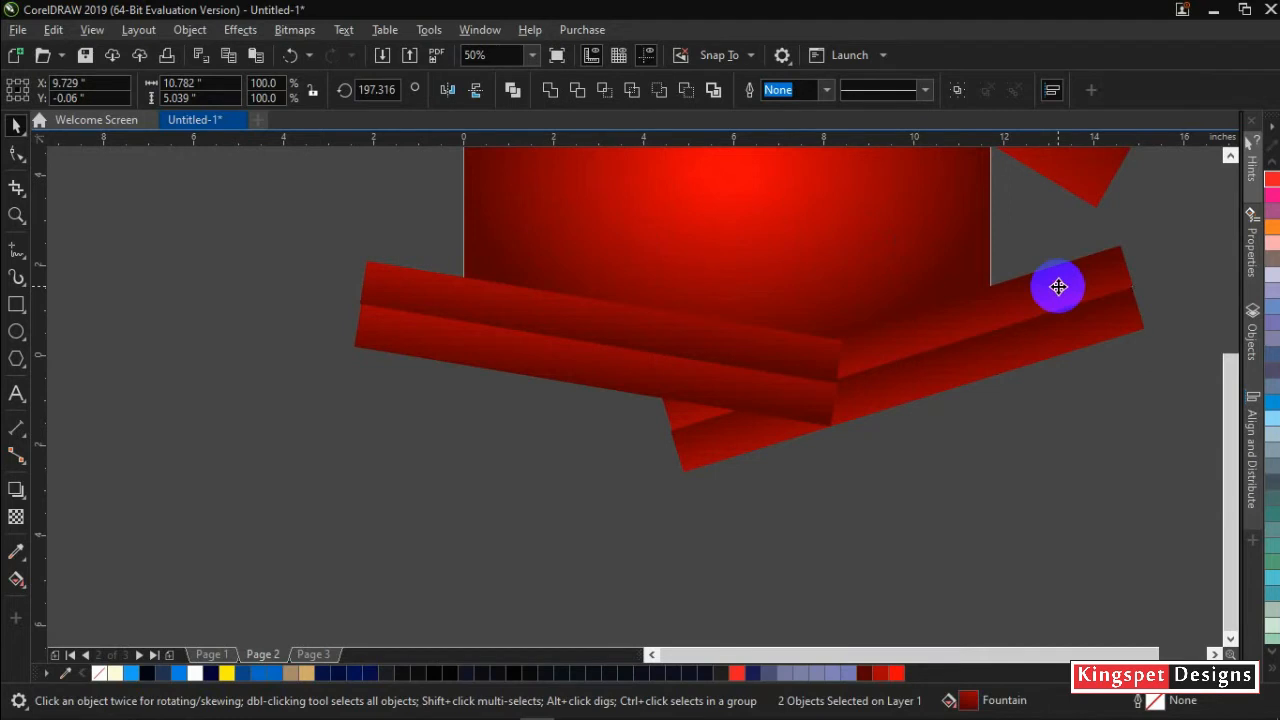
{"action": "left_click", "coordinate": [1058, 287]}
{"action": "left_click_drag", "start_coordinate": [1147, 234], "coordinate": [1163, 270]}
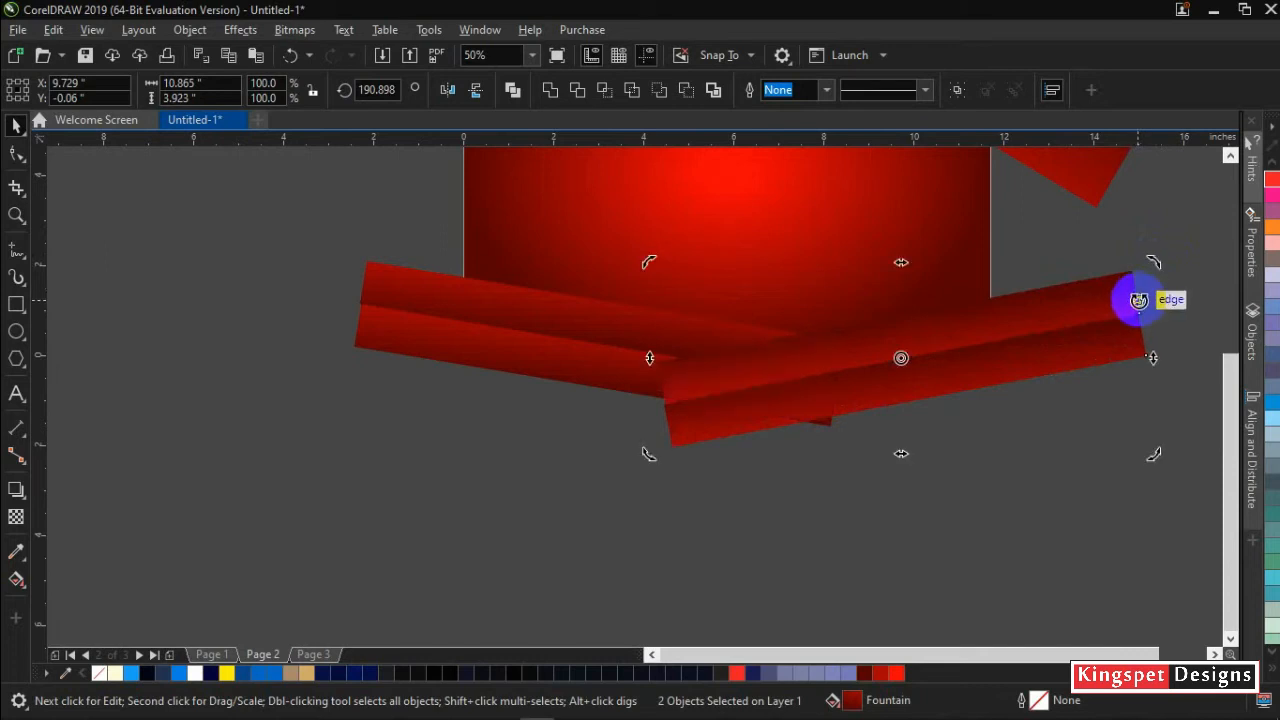
Delete the lower bar of both bottom pairs, leaving one bar in each bottom corner
{"action": "left_click", "coordinate": [480, 428]}
{"action": "left_click", "coordinate": [504, 341]}
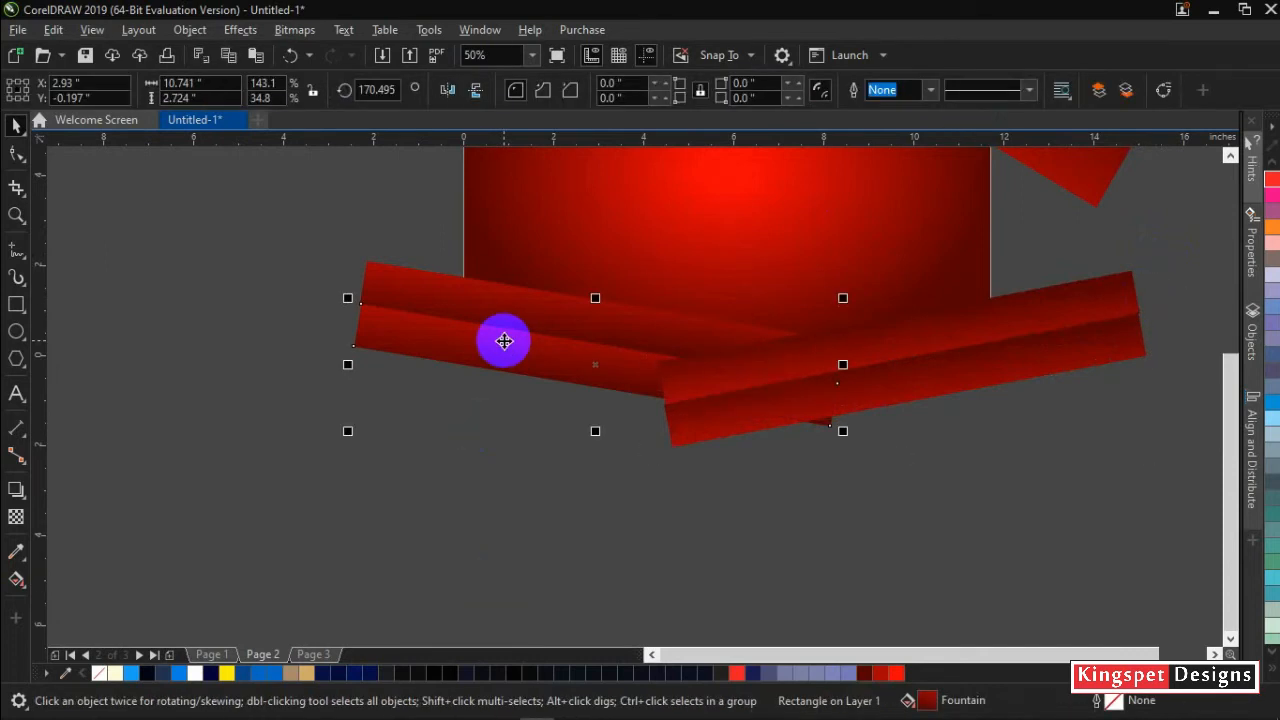
{"action": "key", "text": "Delete"}
{"action": "left_click", "coordinate": [938, 377]}
{"action": "key", "text": "Delete"}
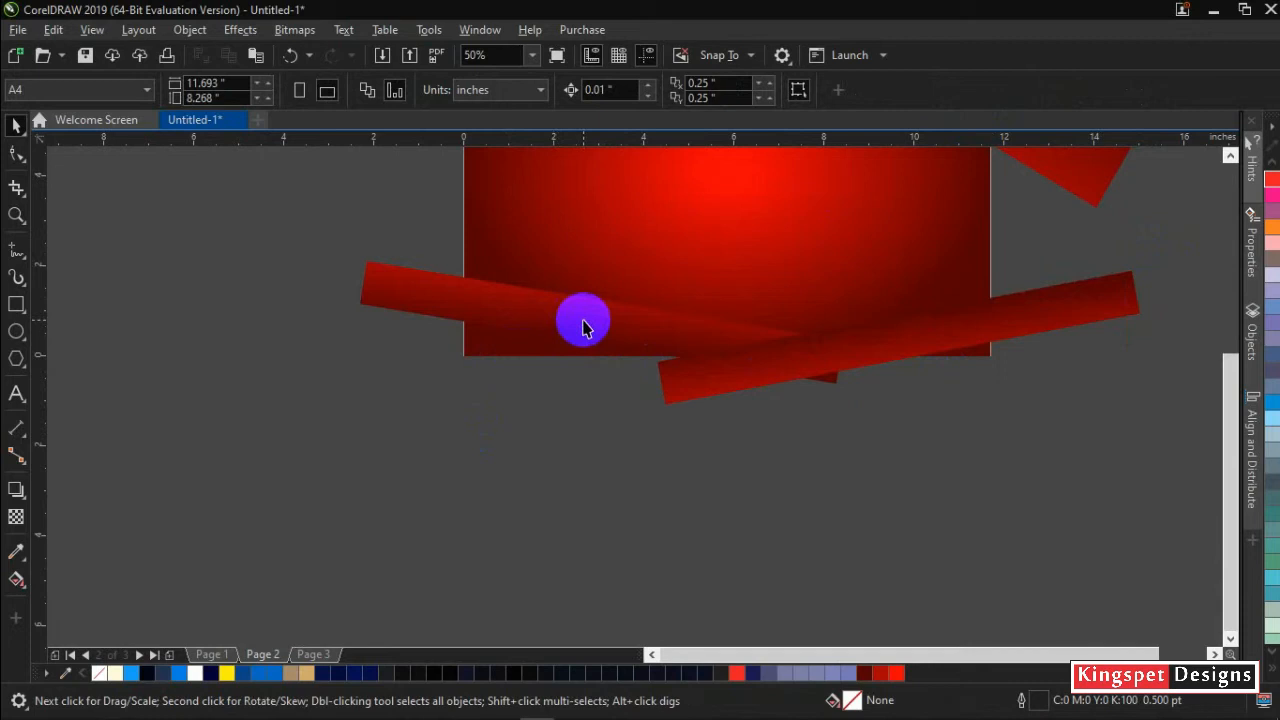
Flatten the two remaining bottom bars slightly by rotating the lower-right one to about 189.17° and the lower-left one to about 171.47°
{"action": "left_click", "coordinate": [1043, 316]}
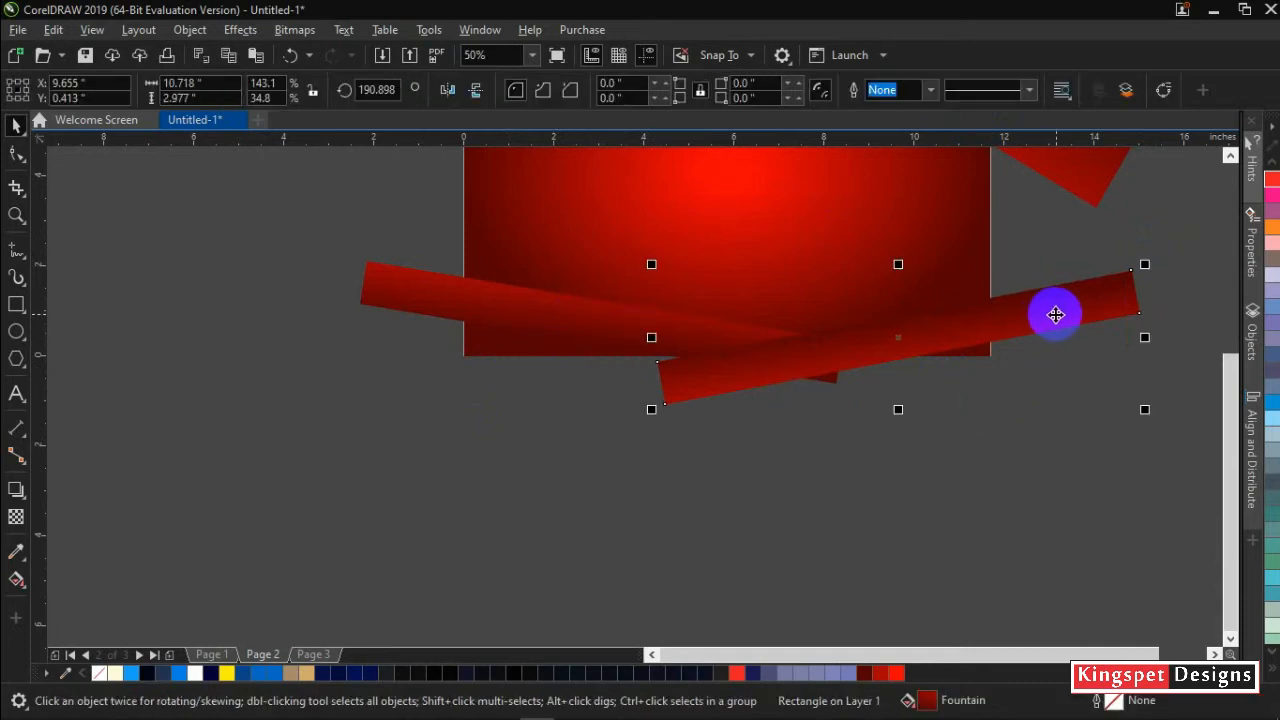
{"action": "left_click", "coordinate": [1060, 312]}
{"action": "left_click_drag", "start_coordinate": [1143, 266], "coordinate": [1152, 270]}
{"action": "left_click", "coordinate": [543, 297]}
{"action": "left_click", "coordinate": [541, 306]}
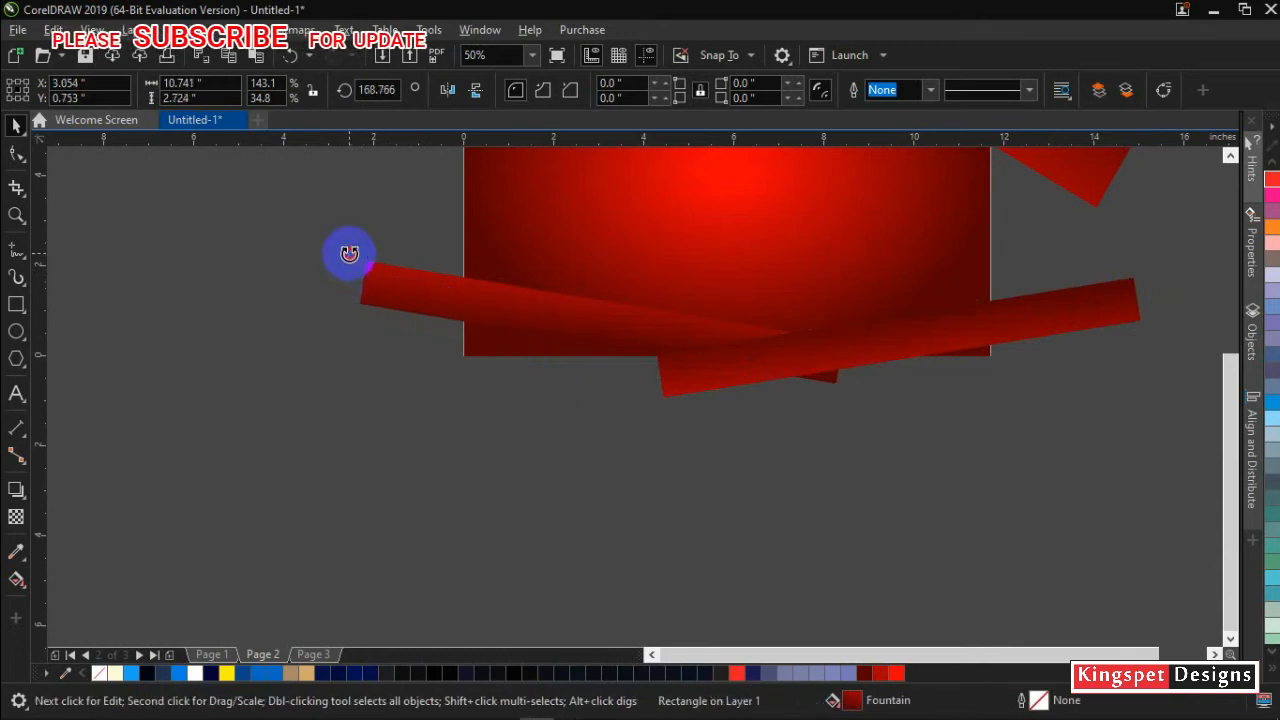
{"action": "left_click_drag", "start_coordinate": [349, 256], "coordinate": [352, 258]}
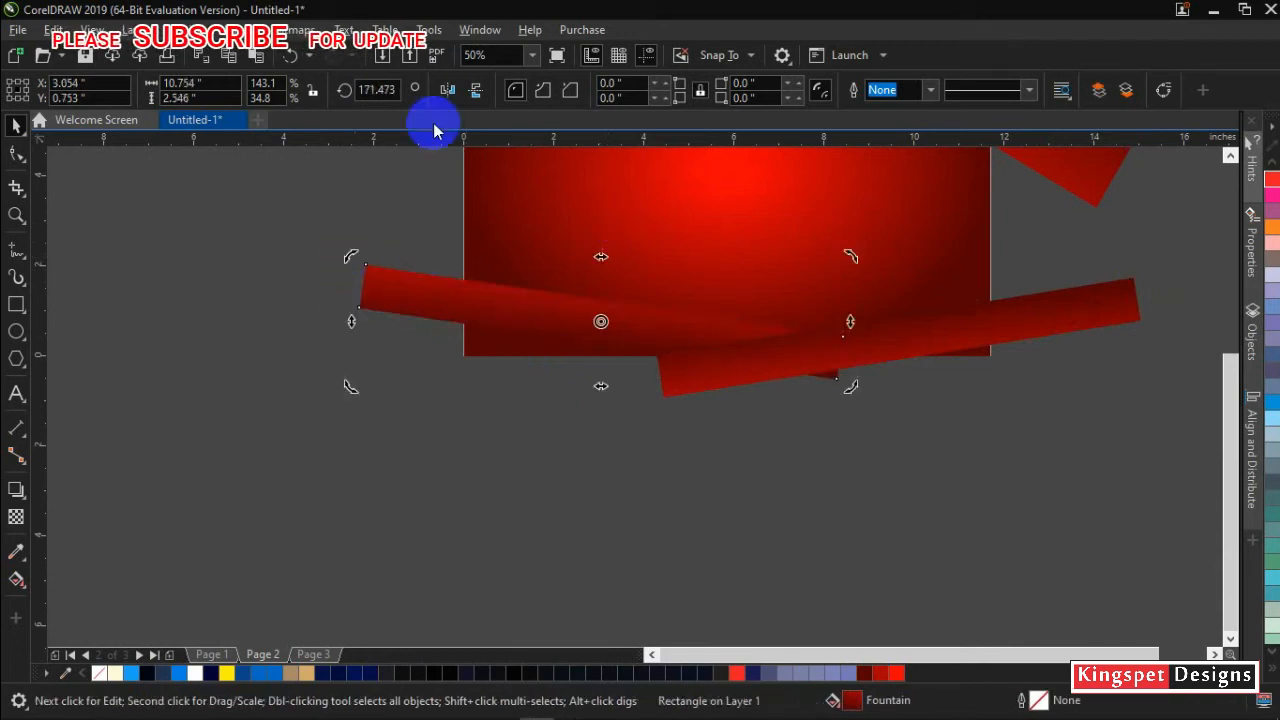
{"action": "left_click", "coordinate": [523, 423]}
Reverse the lower-left bar's fountain fill so the dark end sits above the bar and the bright red end below it
{"action": "left_click", "coordinate": [610, 322]}
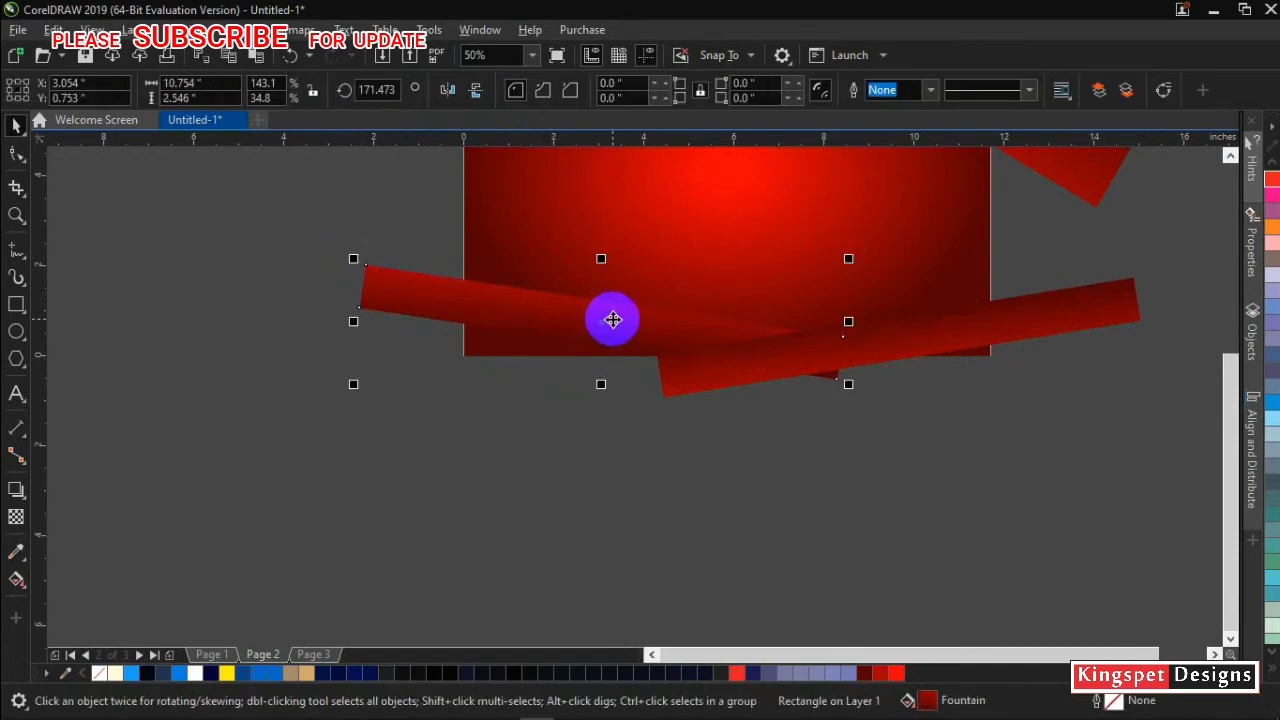
{"action": "left_click", "coordinate": [612, 320]}
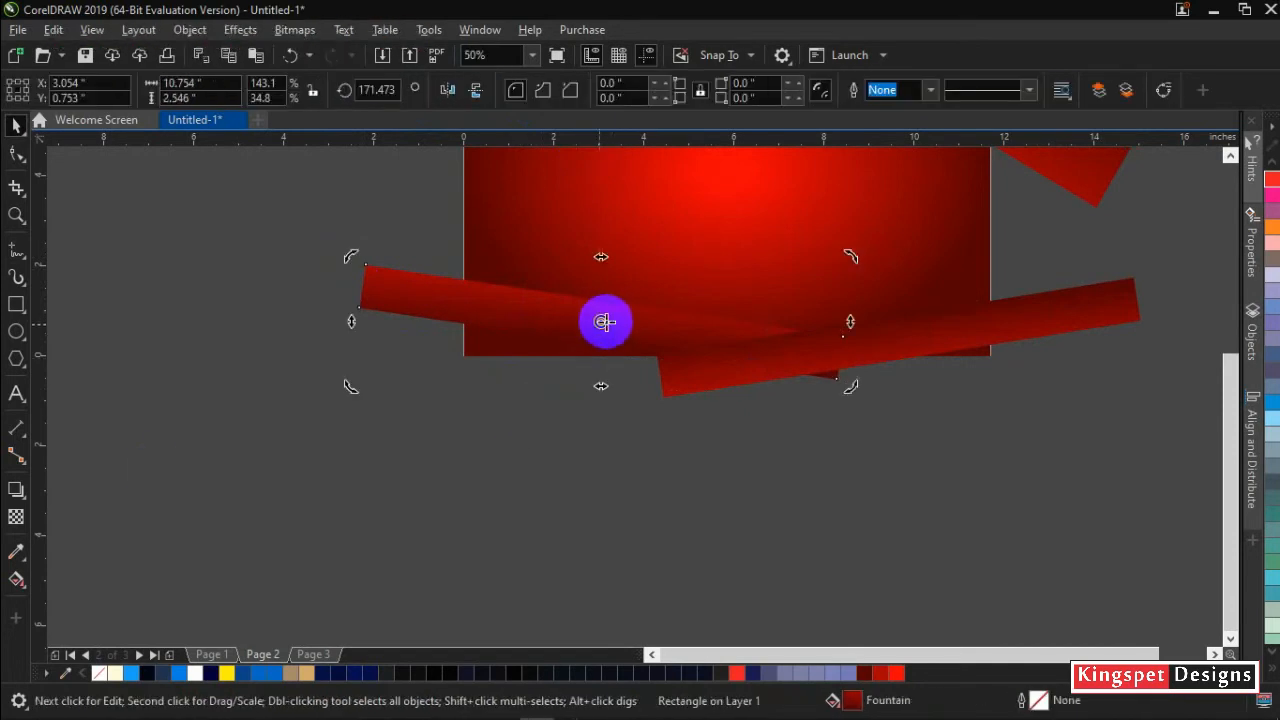
{"action": "left_click", "coordinate": [15, 580]}
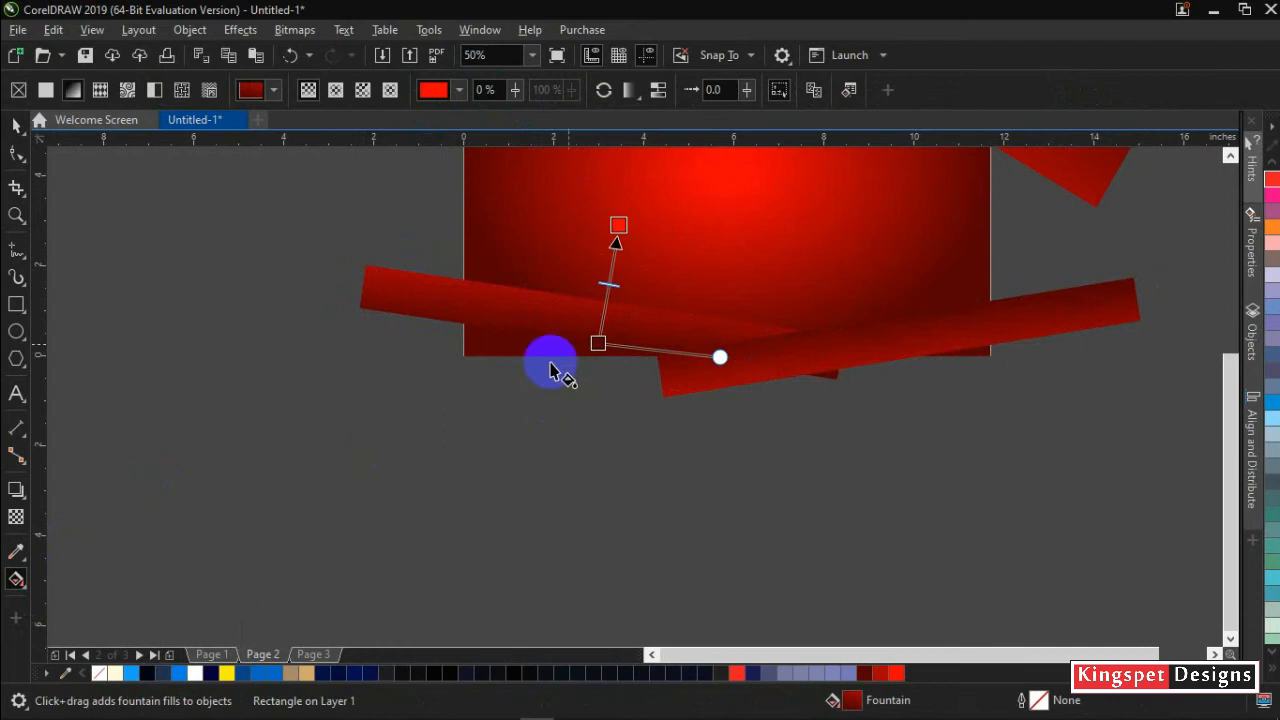
{"action": "left_click_drag", "start_coordinate": [617, 228], "coordinate": [569, 433]}
{"action": "left_click_drag", "start_coordinate": [609, 226], "coordinate": [600, 283]}
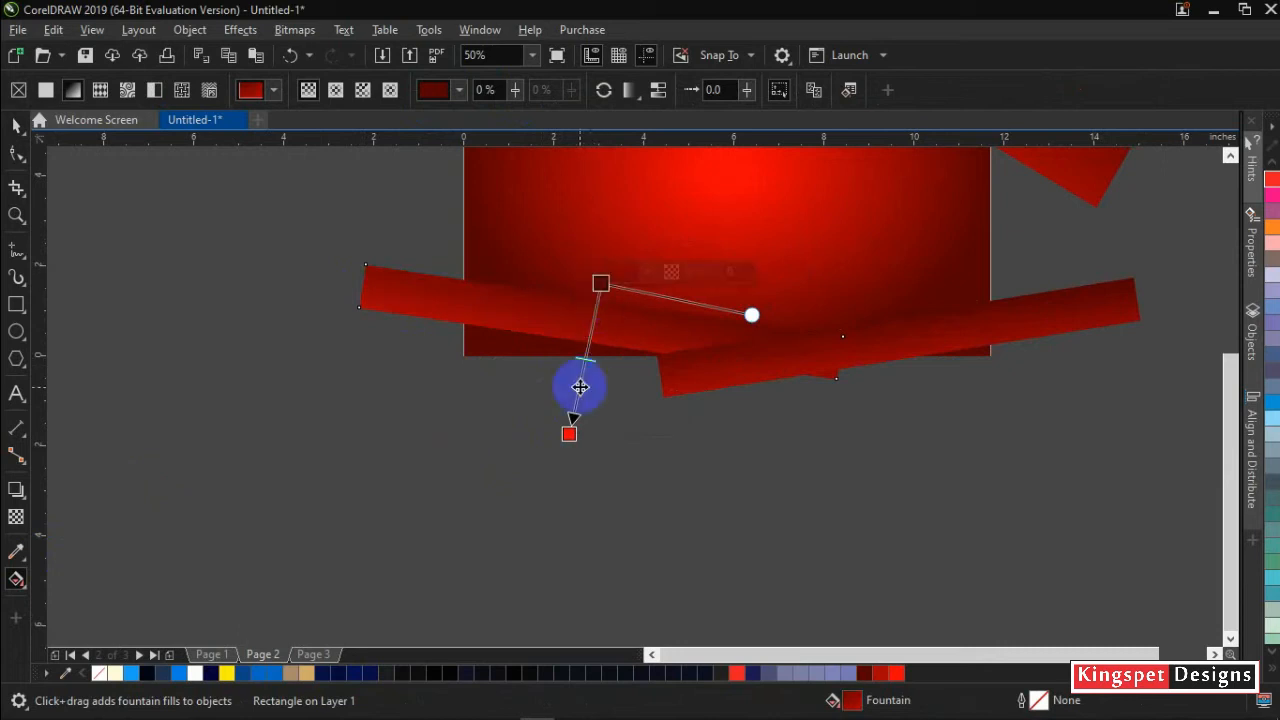
{"action": "left_click_drag", "start_coordinate": [571, 438], "coordinate": [576, 426]}
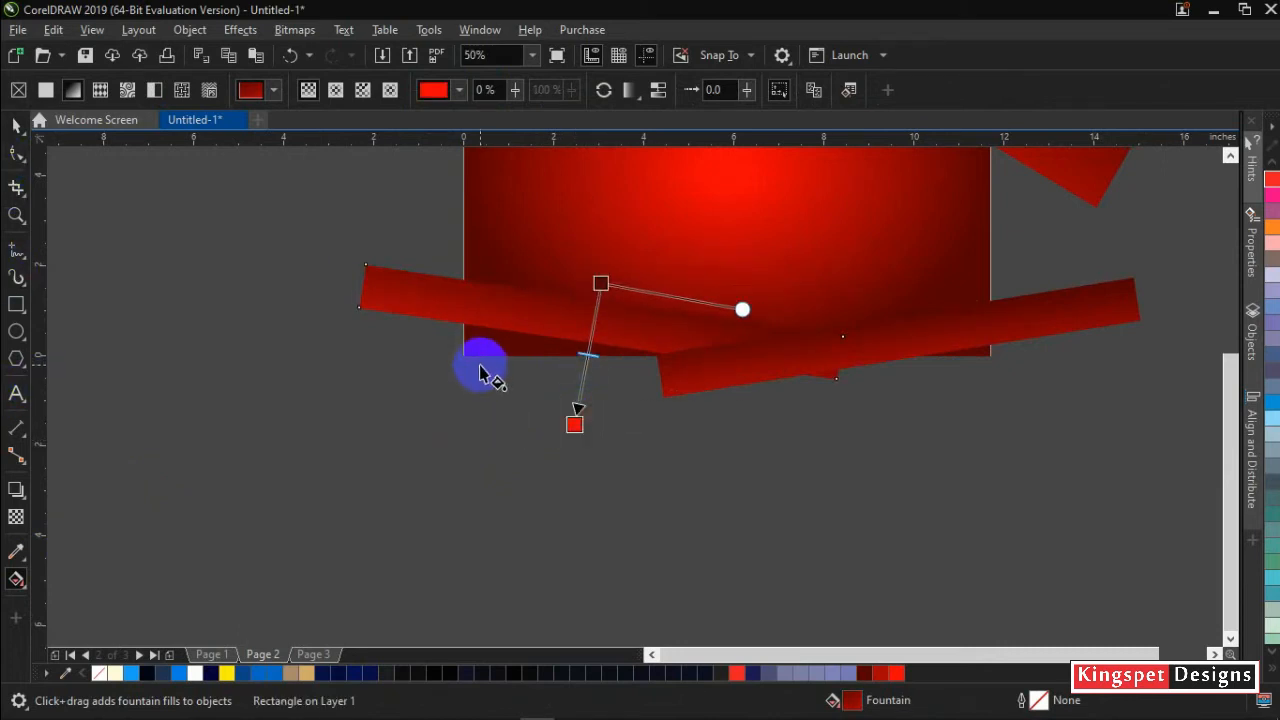
Convert the lower-left bar to curves and pull its two bottom corner nodes down past the page's bottom edge
{"action": "left_click", "coordinate": [15, 147]}
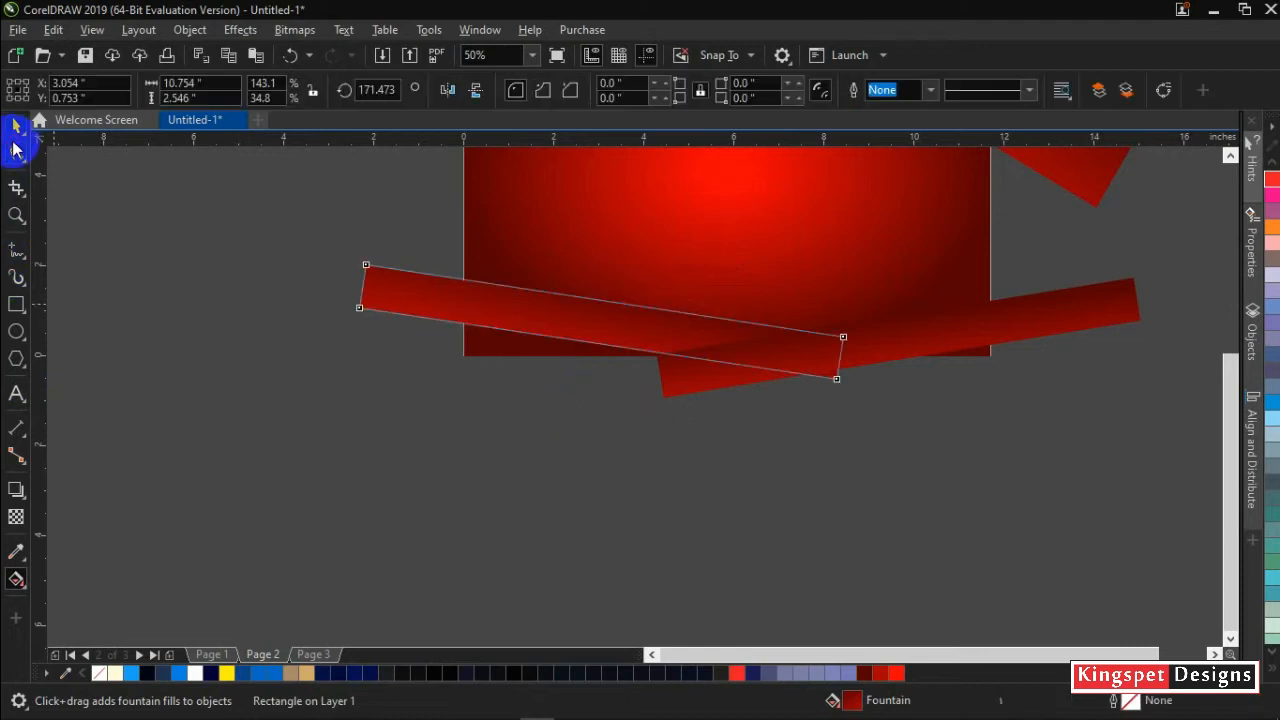
{"action": "key", "text": "ctrl+q"}
{"action": "left_click", "coordinate": [362, 306]}
{"action": "left_click_drag", "start_coordinate": [358, 311], "coordinate": [351, 363]}
{"action": "left_click_drag", "start_coordinate": [835, 385], "coordinate": [833, 397]}
Convert the lower-right bar to curves and pull its two bottom corner nodes down to widen it
{"action": "left_click", "coordinate": [956, 357]}
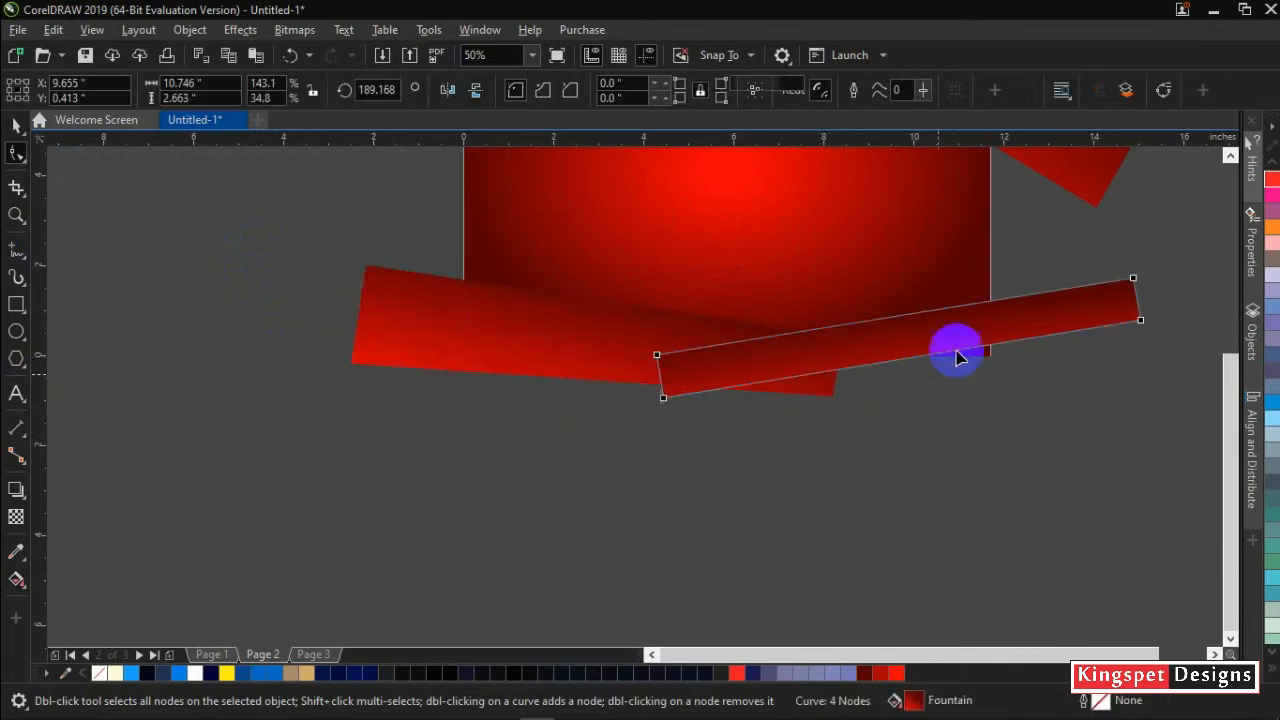
{"action": "right_click", "coordinate": [694, 377]}
{"action": "left_click", "coordinate": [771, 201]}
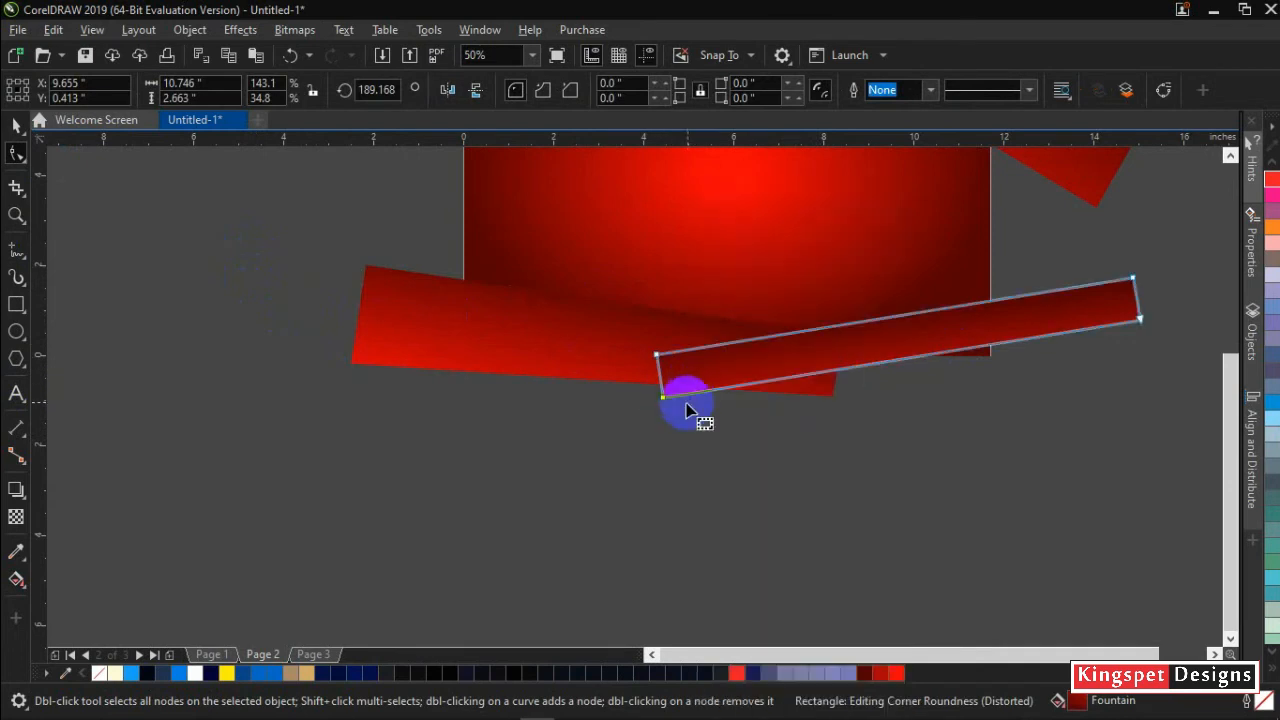
{"action": "left_click_drag", "start_coordinate": [665, 405], "coordinate": [681, 442]}
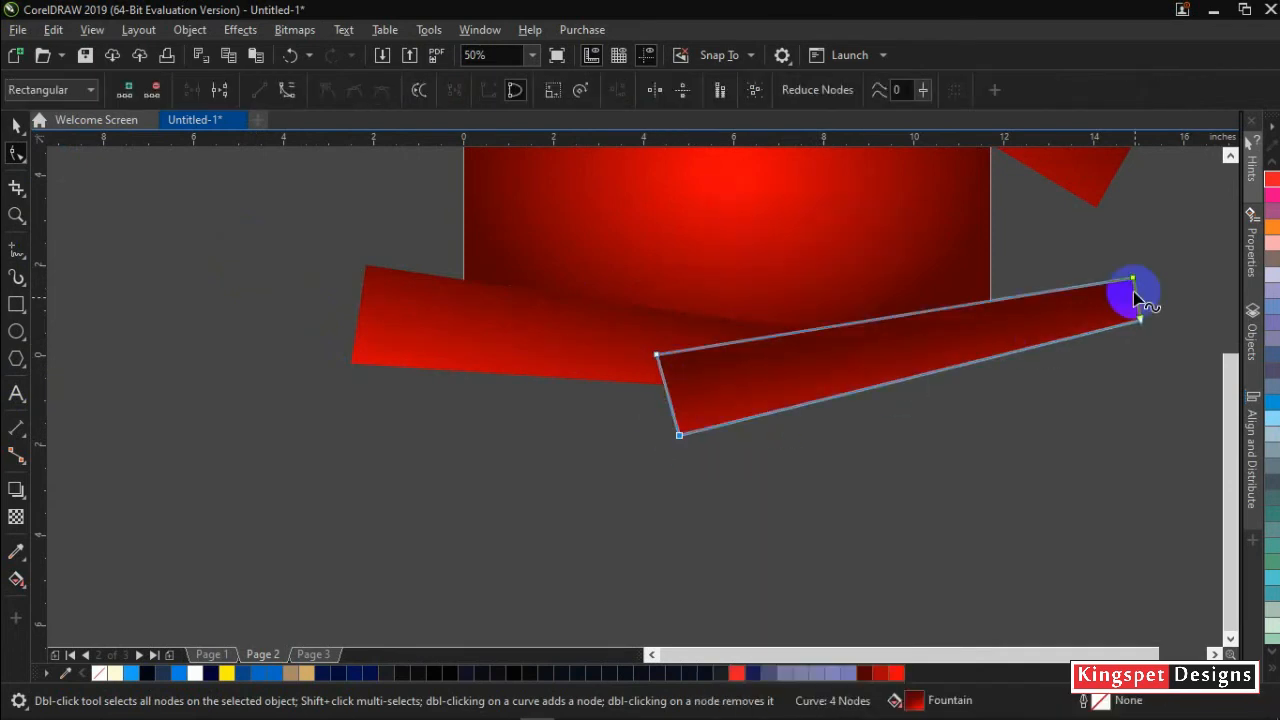
{"action": "left_click_drag", "start_coordinate": [1140, 320], "coordinate": [1146, 345]}
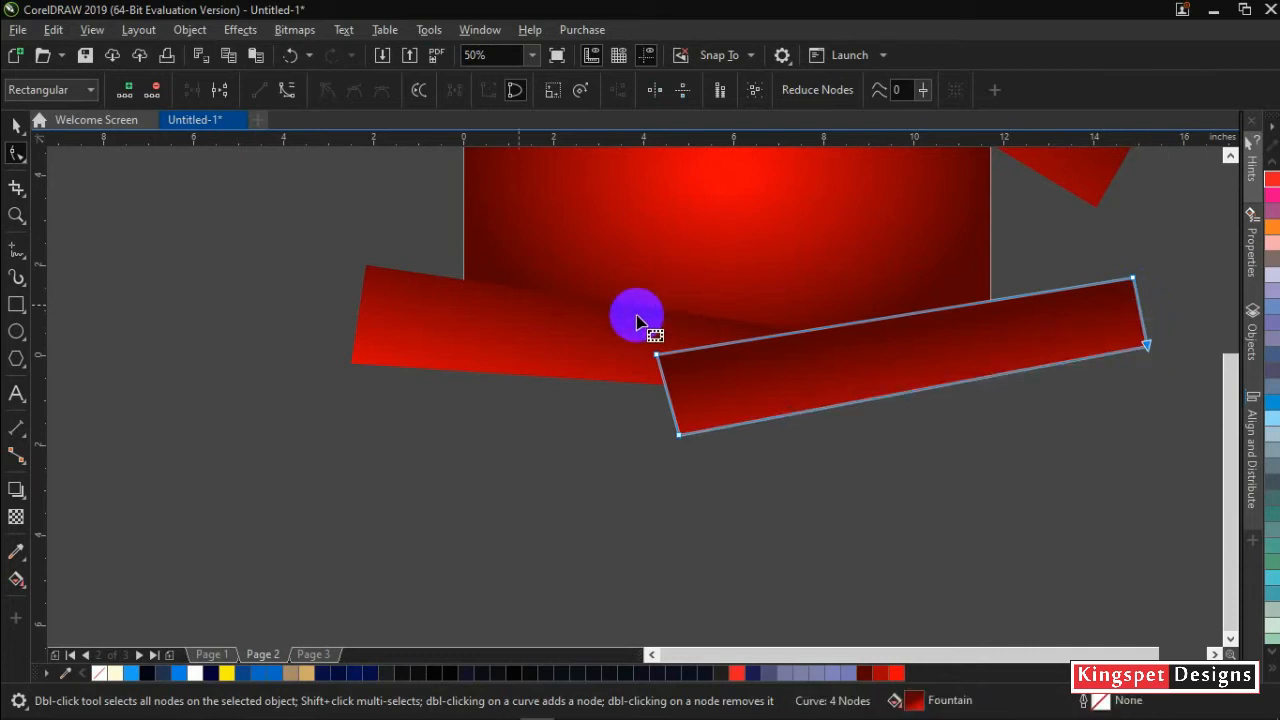
Select all five bars and bands around the page and group them
{"action": "left_click", "coordinate": [14, 122]}
{"action": "key", "text": "Escape"}
{"action": "scroll", "coordinate": [700, 352], "scroll_direction": "down", "scroll_amount": 1}
{"action": "left_click_drag", "start_coordinate": [700, 352], "coordinate": [665, 489]}
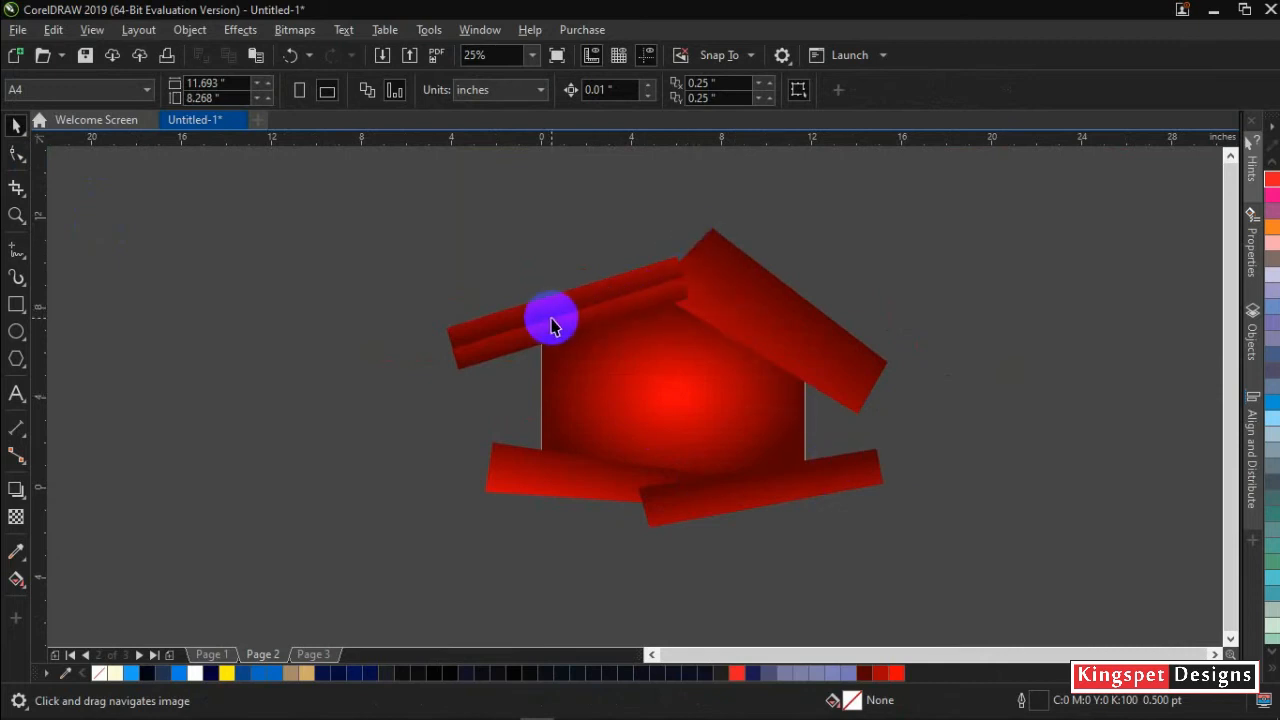
{"action": "left_click_drag", "start_coordinate": [336, 194], "coordinate": [1080, 606]}
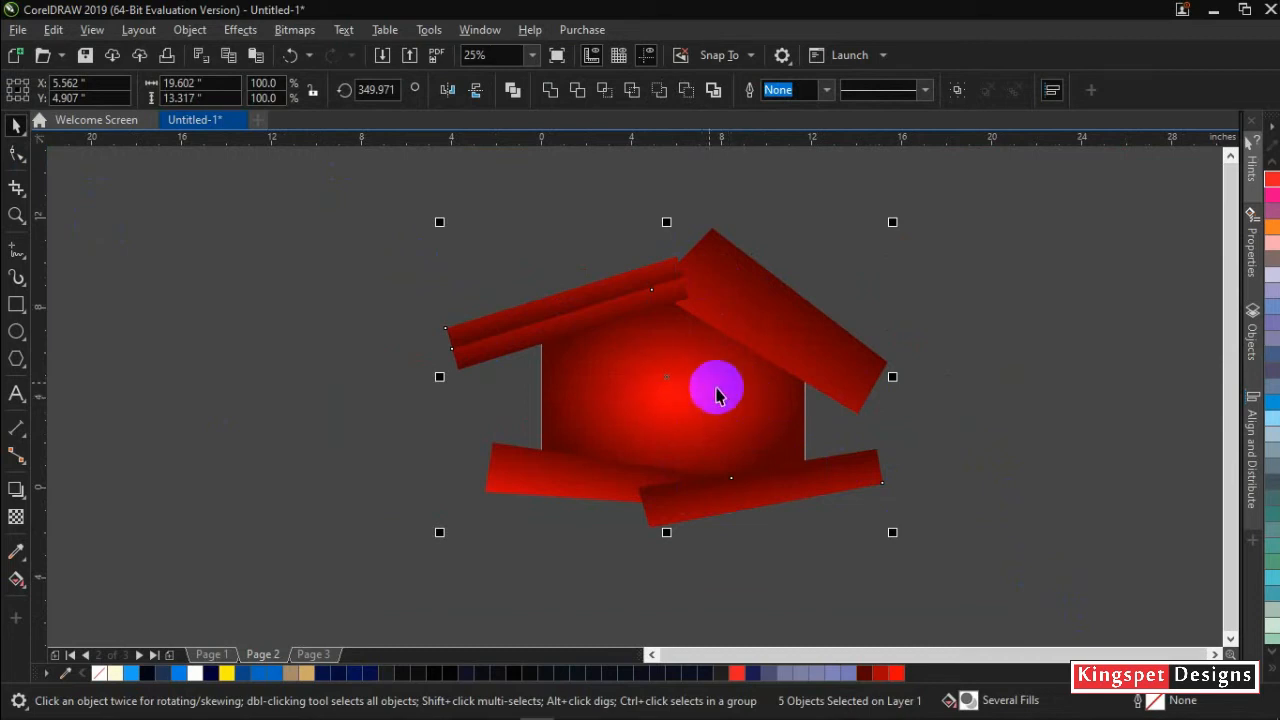
{"action": "left_click", "coordinate": [957, 90]}
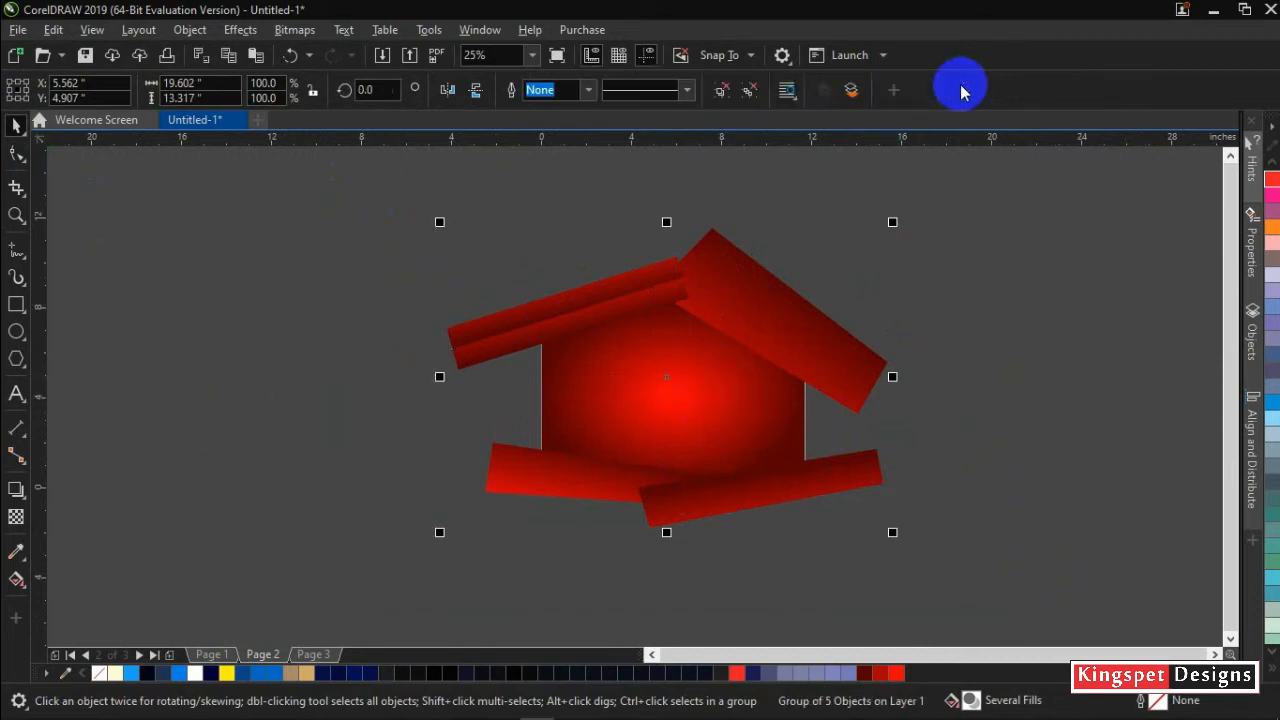
Apply a glow preset drop shadow with opacity 100 and feathering 20 to the grouped bars
{"action": "left_click", "coordinate": [14, 492]}
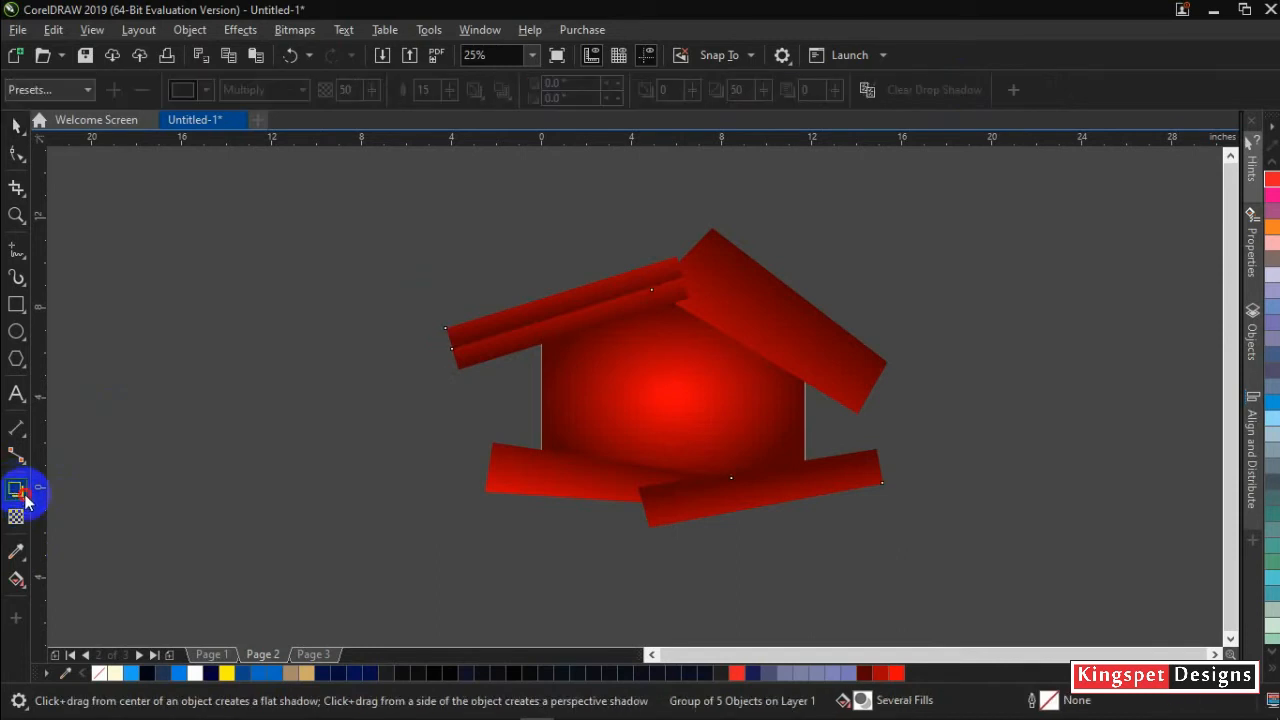
{"action": "left_click", "coordinate": [25, 500]}
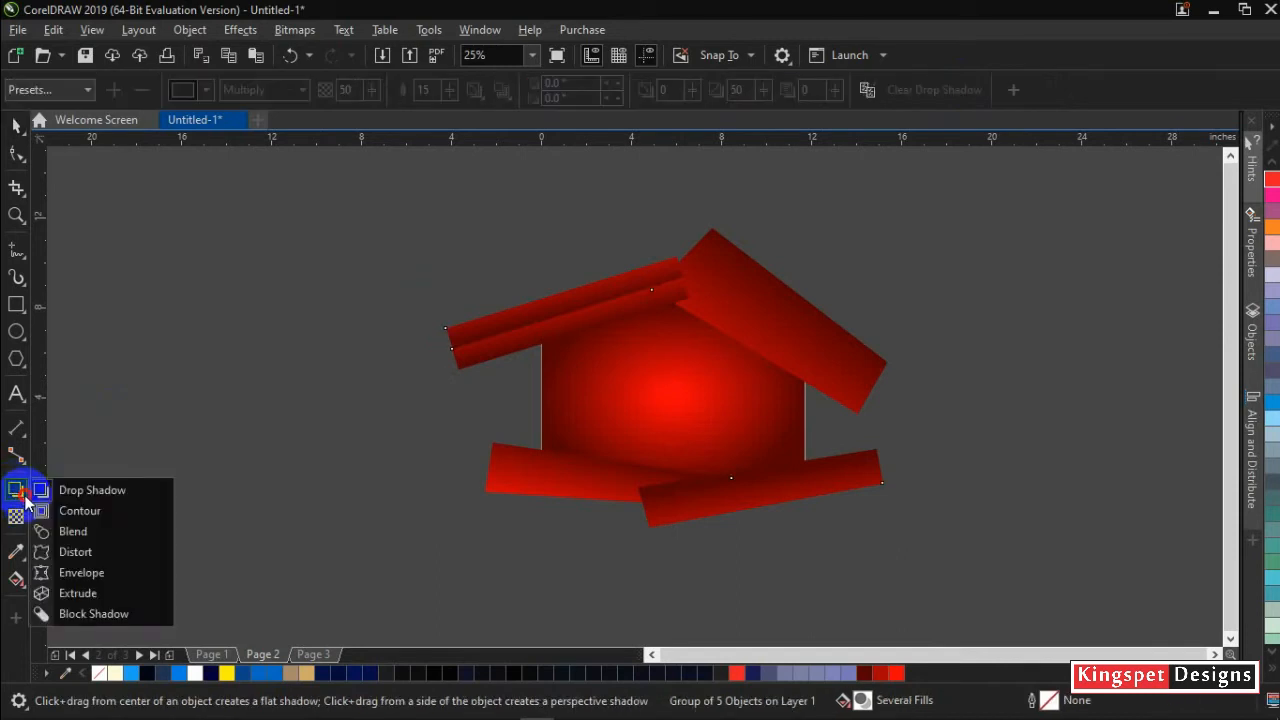
{"action": "left_click", "coordinate": [113, 499]}
{"action": "left_click", "coordinate": [84, 91]}
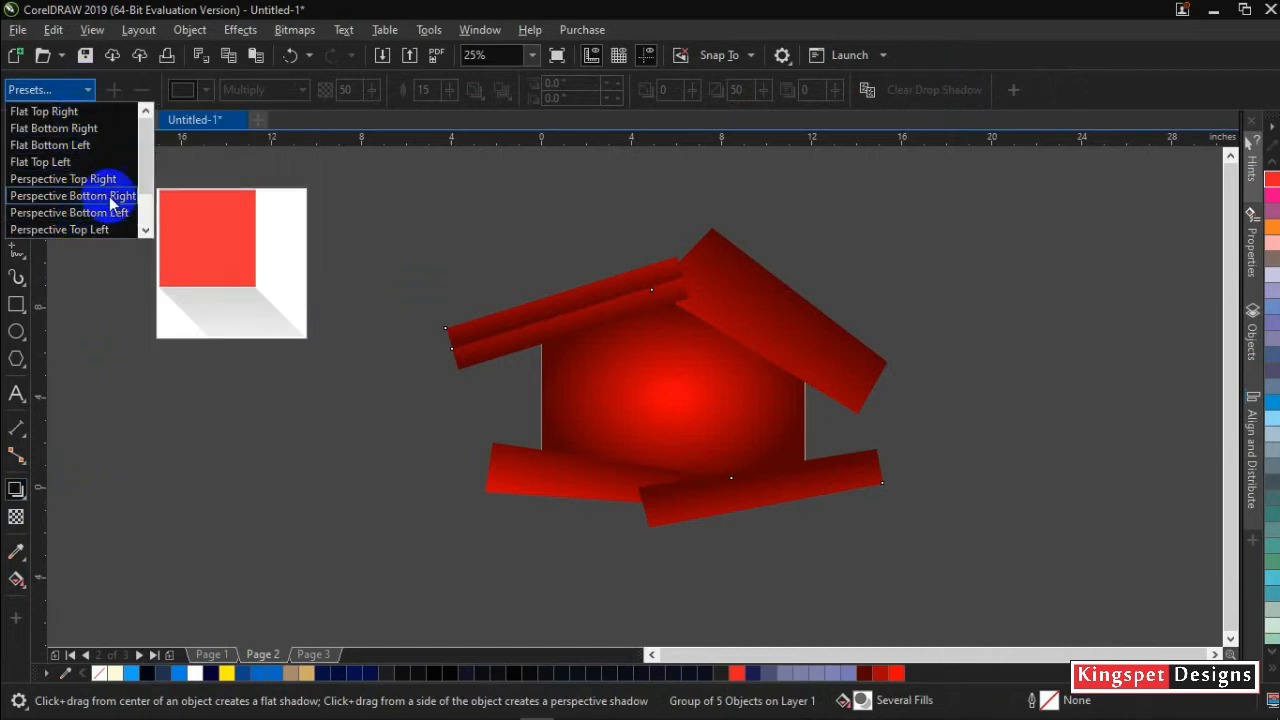
{"action": "scroll", "coordinate": [149, 206], "scroll_direction": "down", "scroll_amount": 1}
{"action": "left_click", "coordinate": [78, 195]}
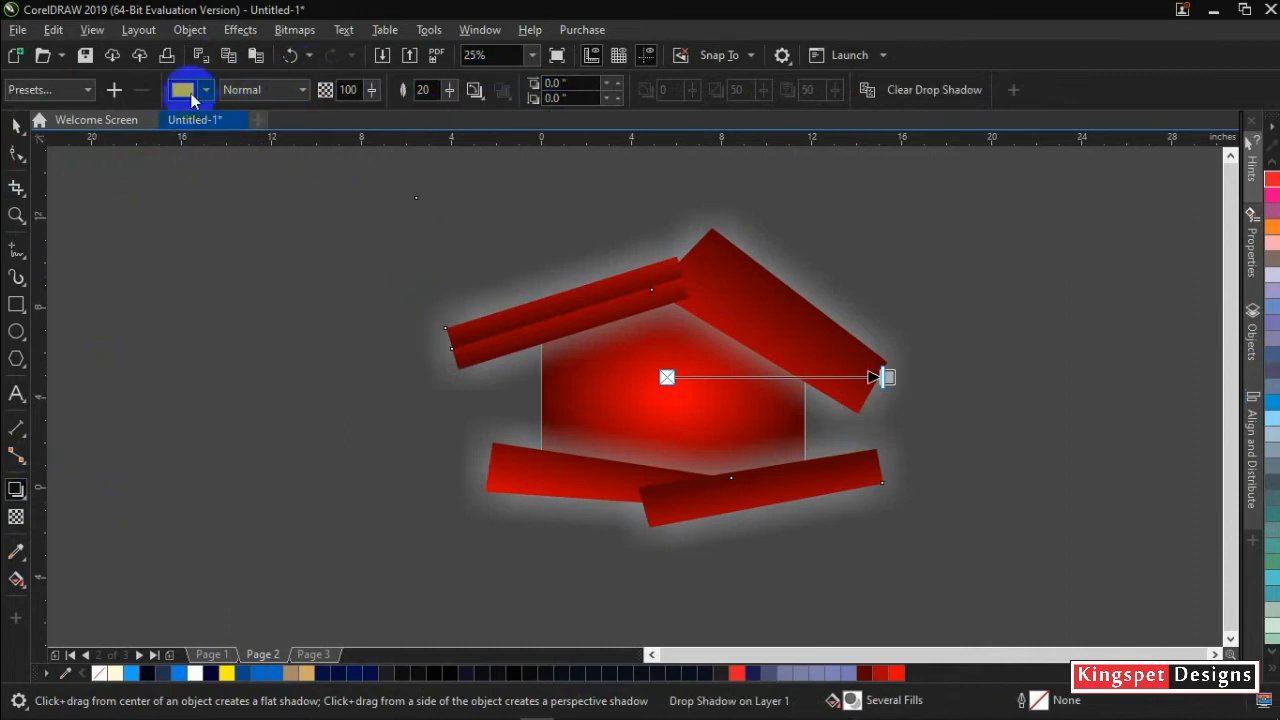
Set the group's drop shadow colour to black (C75 M68 Y65 K90) and its feathering to 8
{"action": "left_click", "coordinate": [207, 92]}
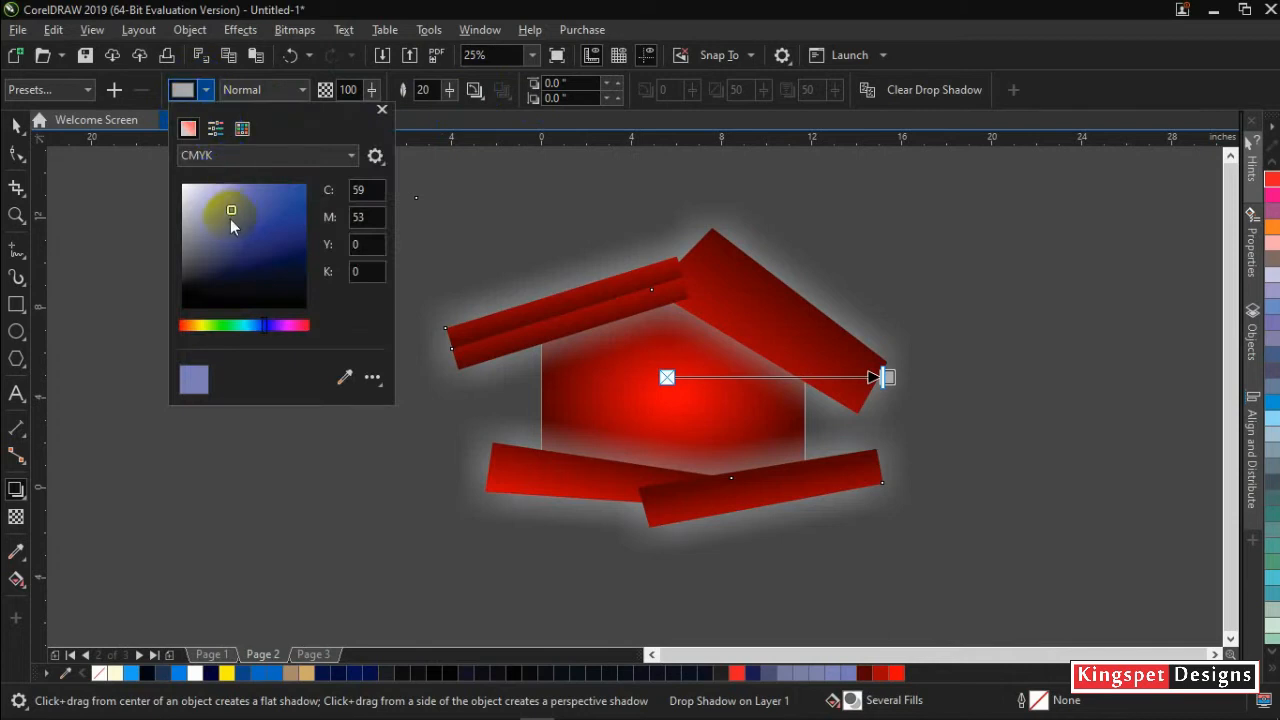
{"action": "left_click_drag", "start_coordinate": [231, 209], "coordinate": [139, 367]}
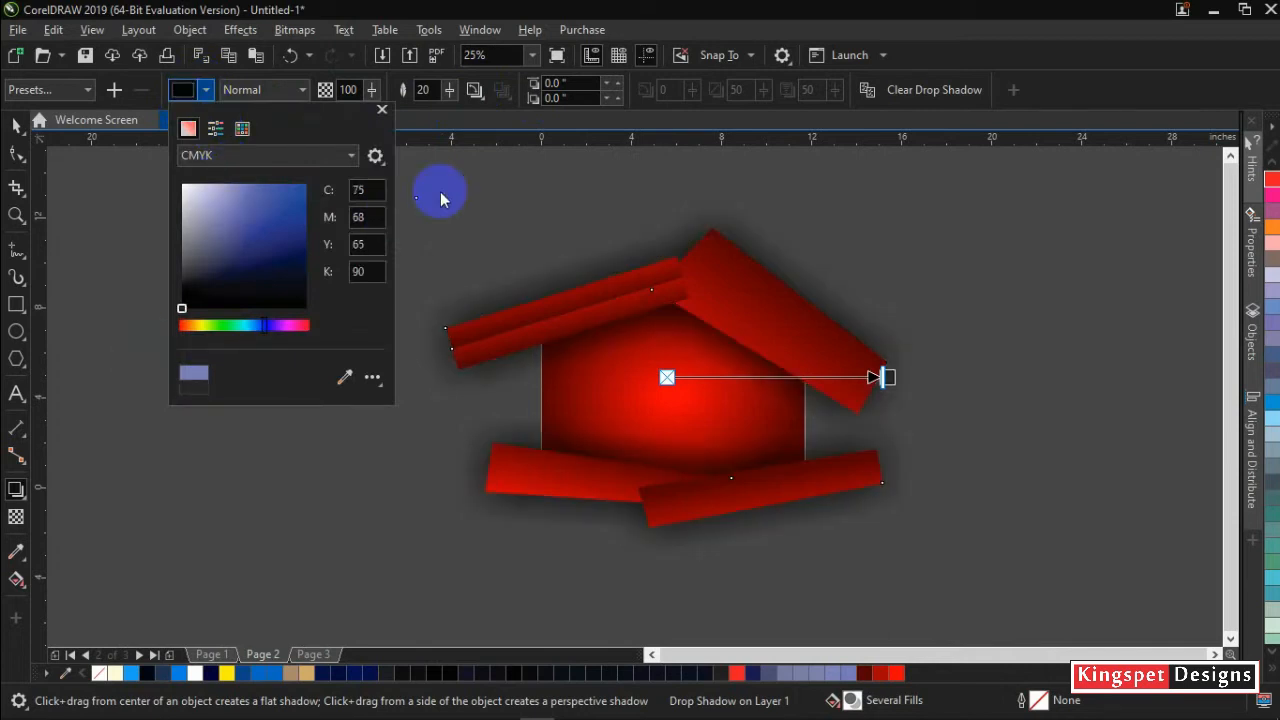
{"action": "left_click", "coordinate": [432, 95]}
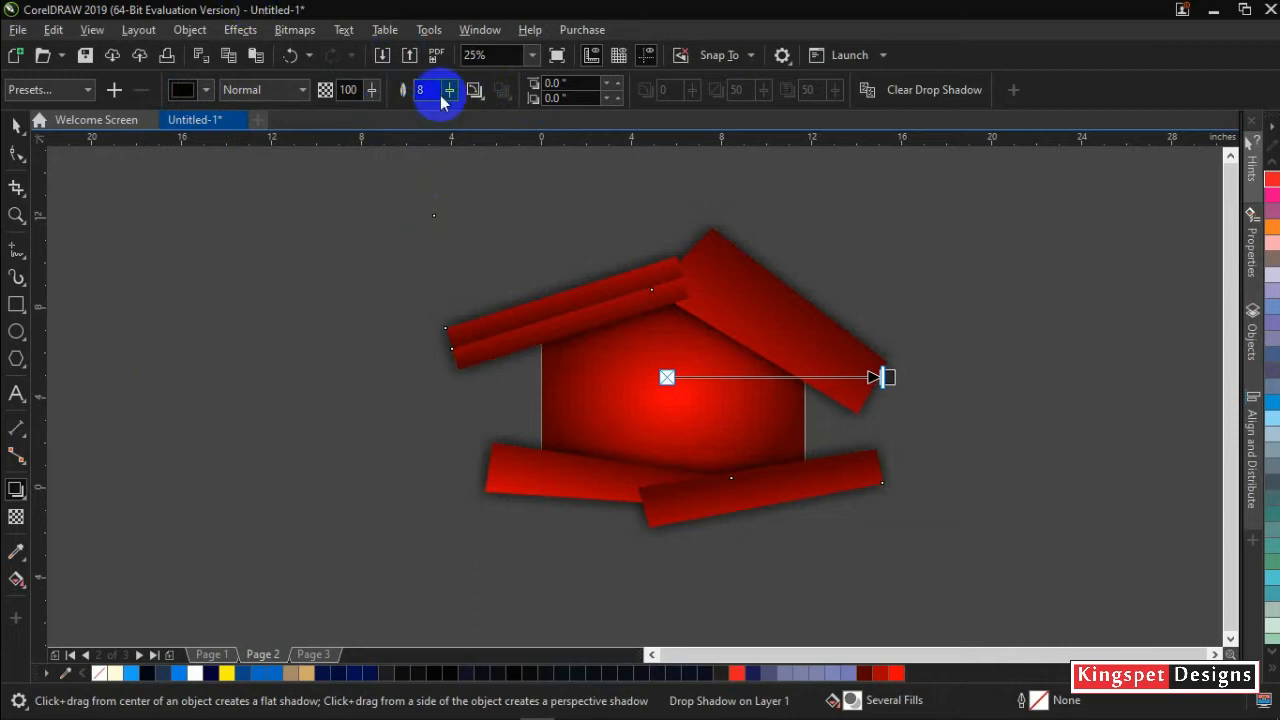
Set the bar group's drop shadow feathering direction to Outside and its opacity to 58
{"action": "left_click", "coordinate": [475, 90]}
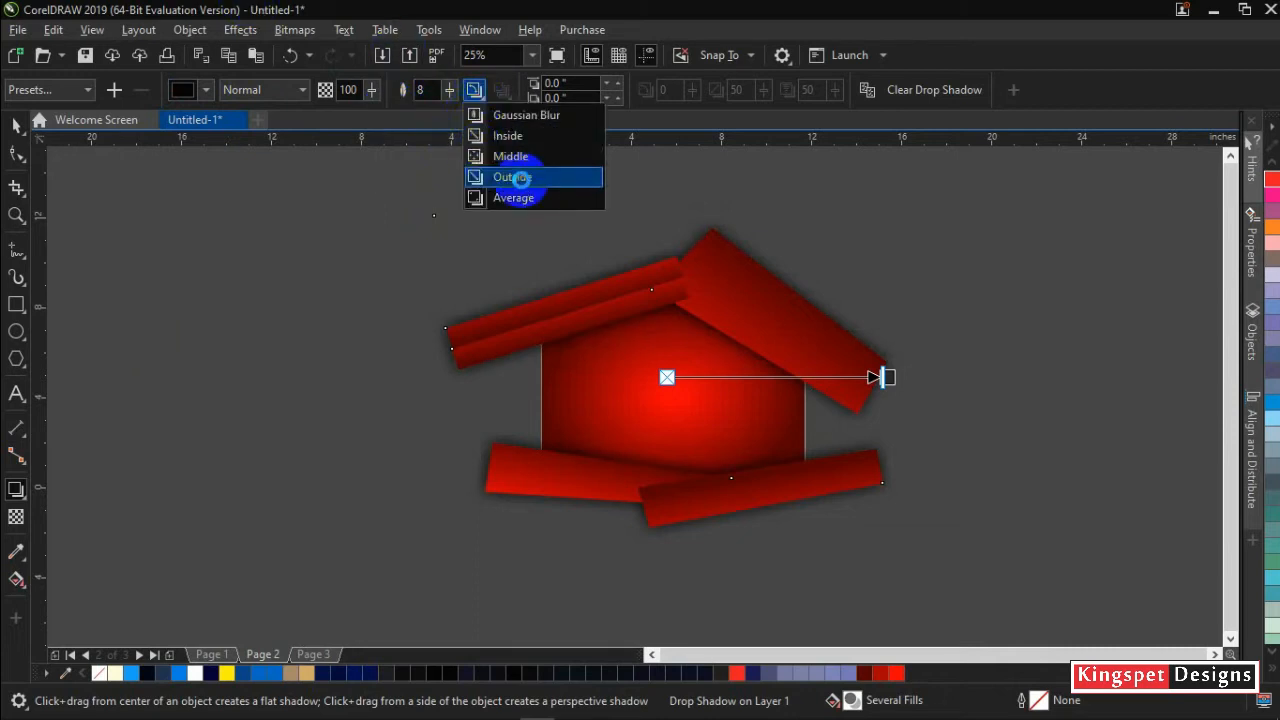
{"action": "left_click", "coordinate": [512, 199]}
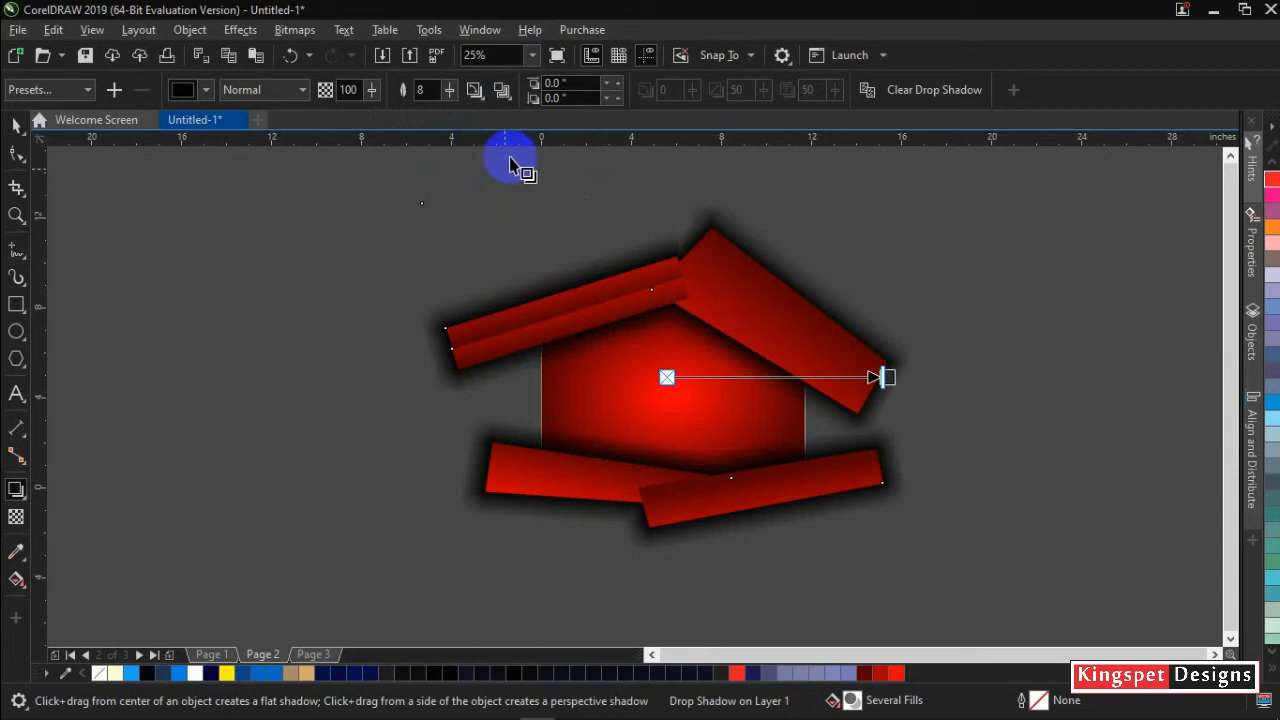
{"action": "left_click", "coordinate": [347, 90]}
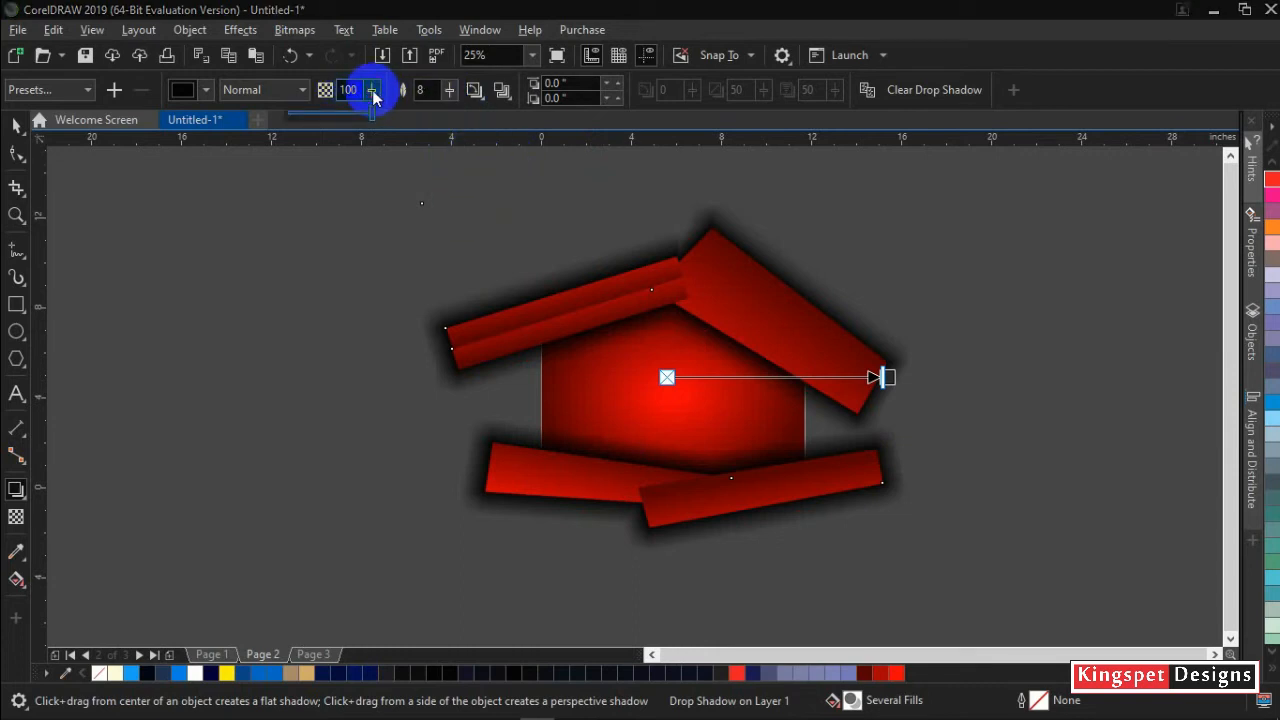
{"action": "left_click_drag", "start_coordinate": [374, 114], "coordinate": [347, 118]}
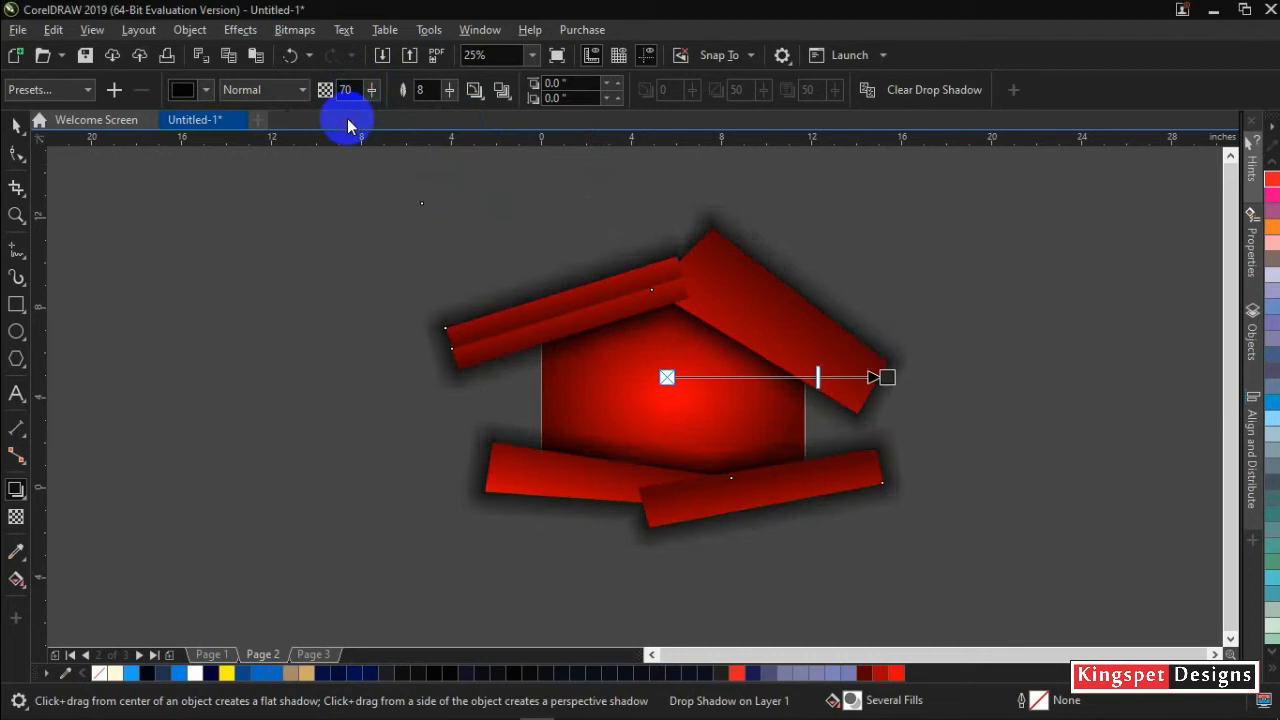
{"action": "left_click", "coordinate": [371, 90]}
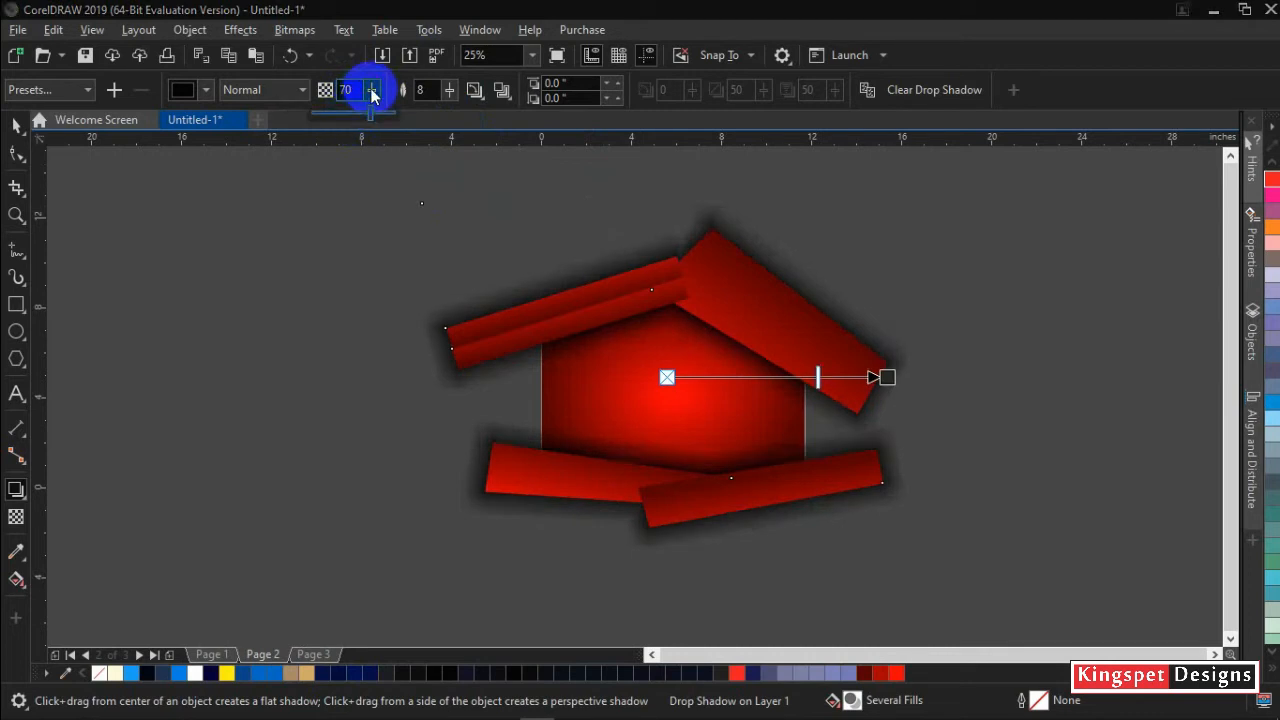
{"action": "left_click_drag", "start_coordinate": [370, 114], "coordinate": [362, 120]}
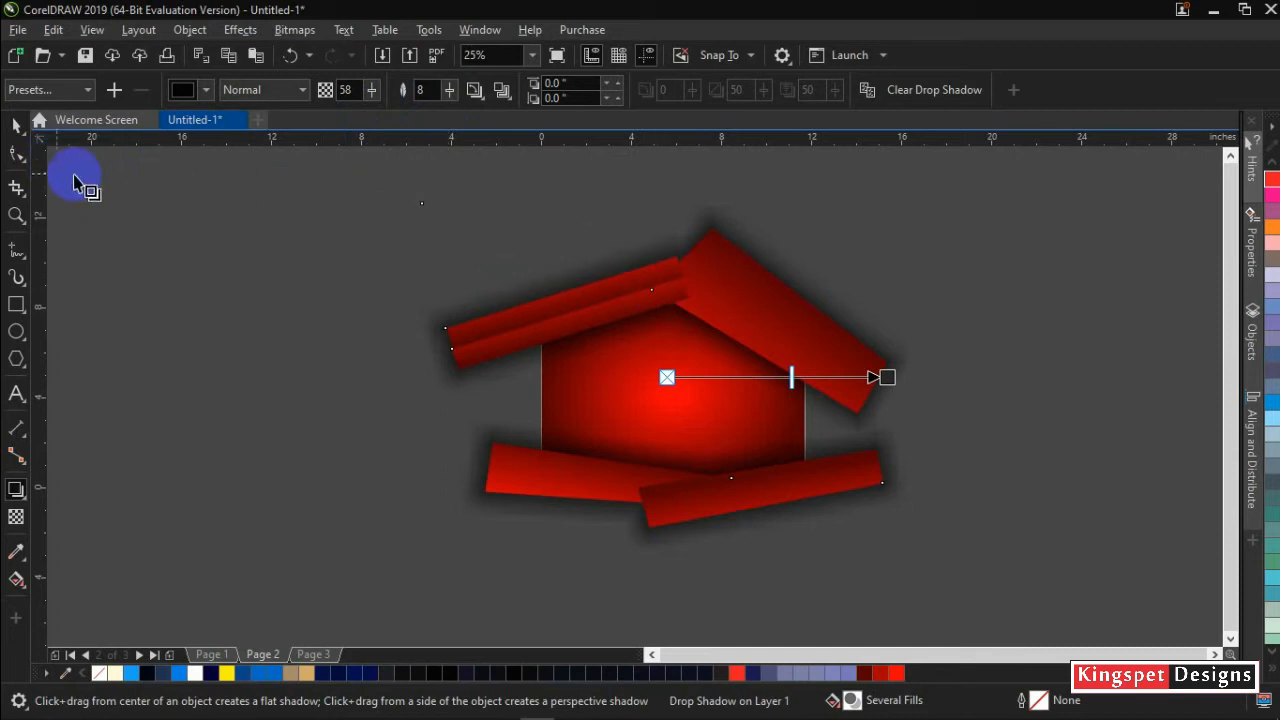
{"action": "left_click", "coordinate": [16, 125]}
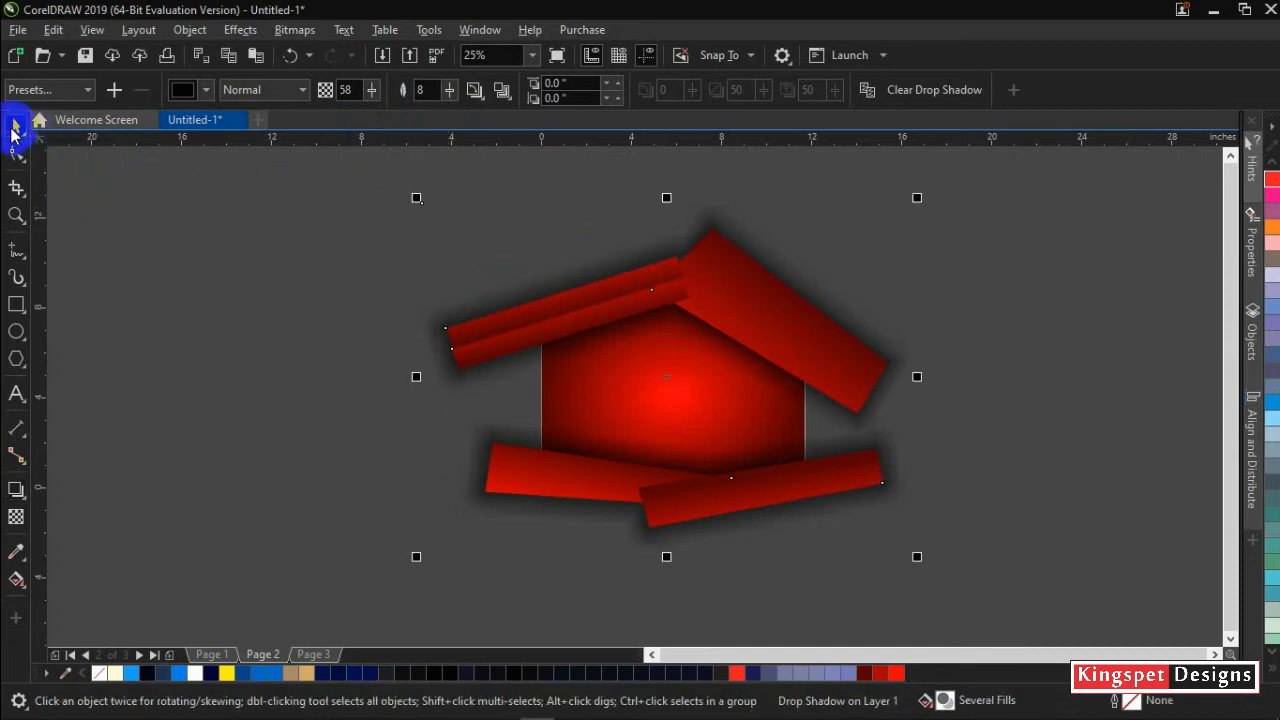
{"action": "right_click", "coordinate": [742, 307]}
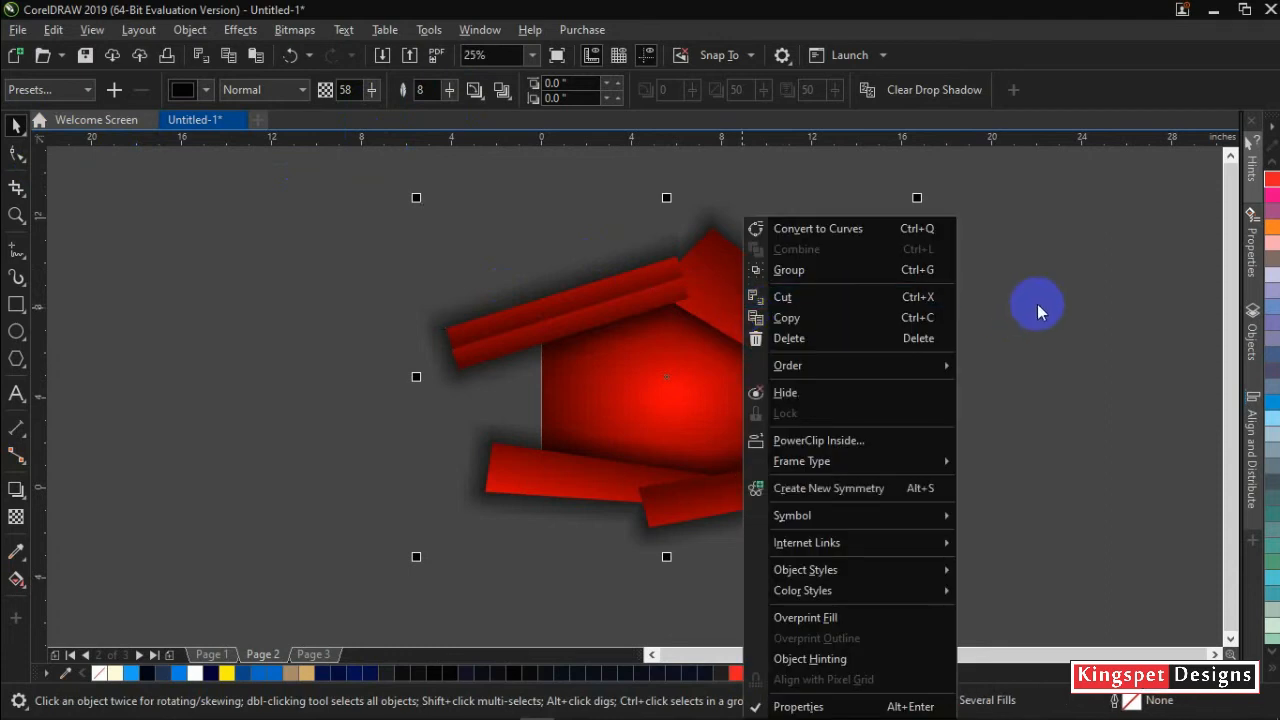
{"action": "left_click", "coordinate": [1037, 304]}
{"action": "left_click", "coordinate": [1008, 327]}
{"action": "left_click", "coordinate": [735, 398]}
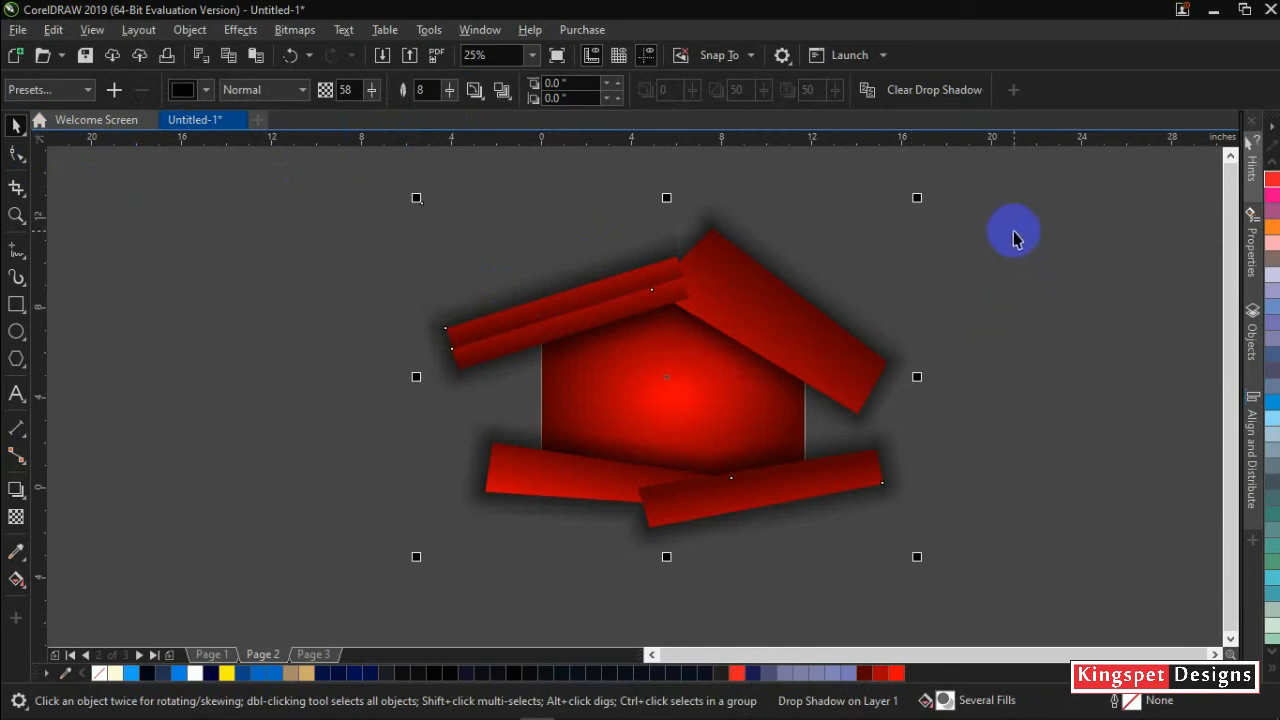
{"action": "left_click_drag", "start_coordinate": [1020, 188], "coordinate": [409, 583]}
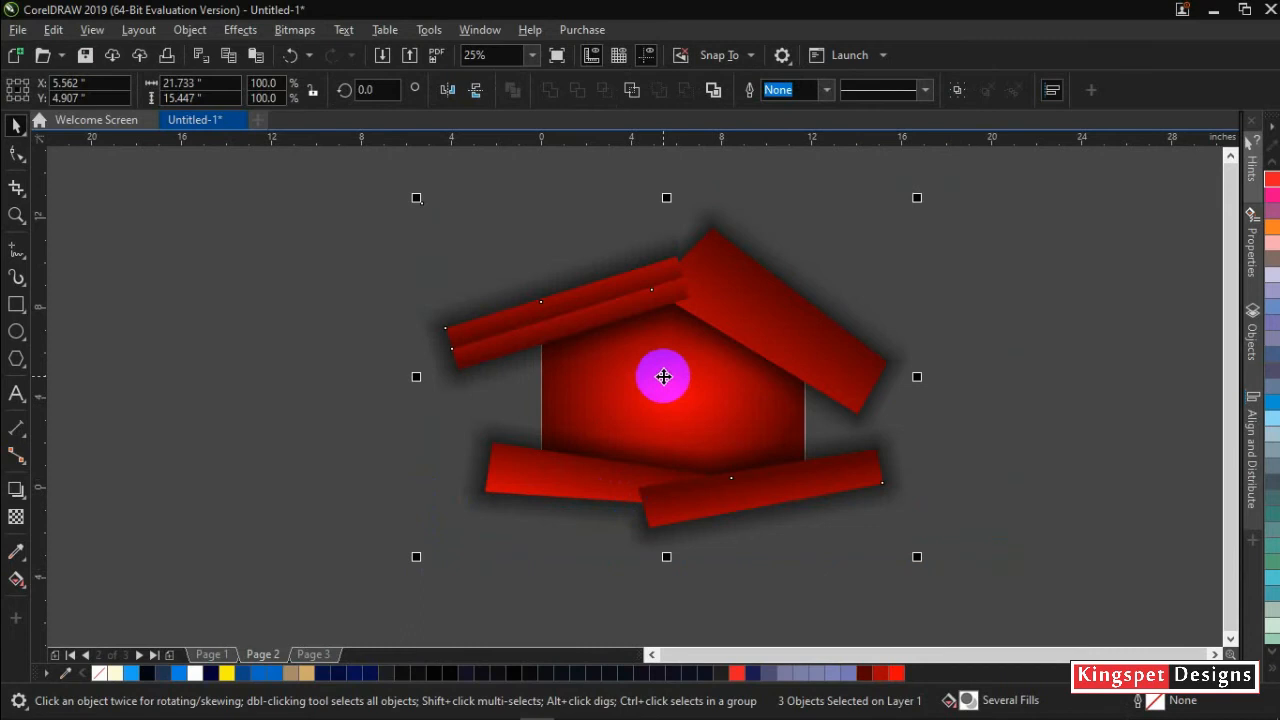
Bring the page-sized gradient rectangle to the front and PowerClip the shadowed bar group inside it
{"action": "left_click", "coordinate": [713, 400]}
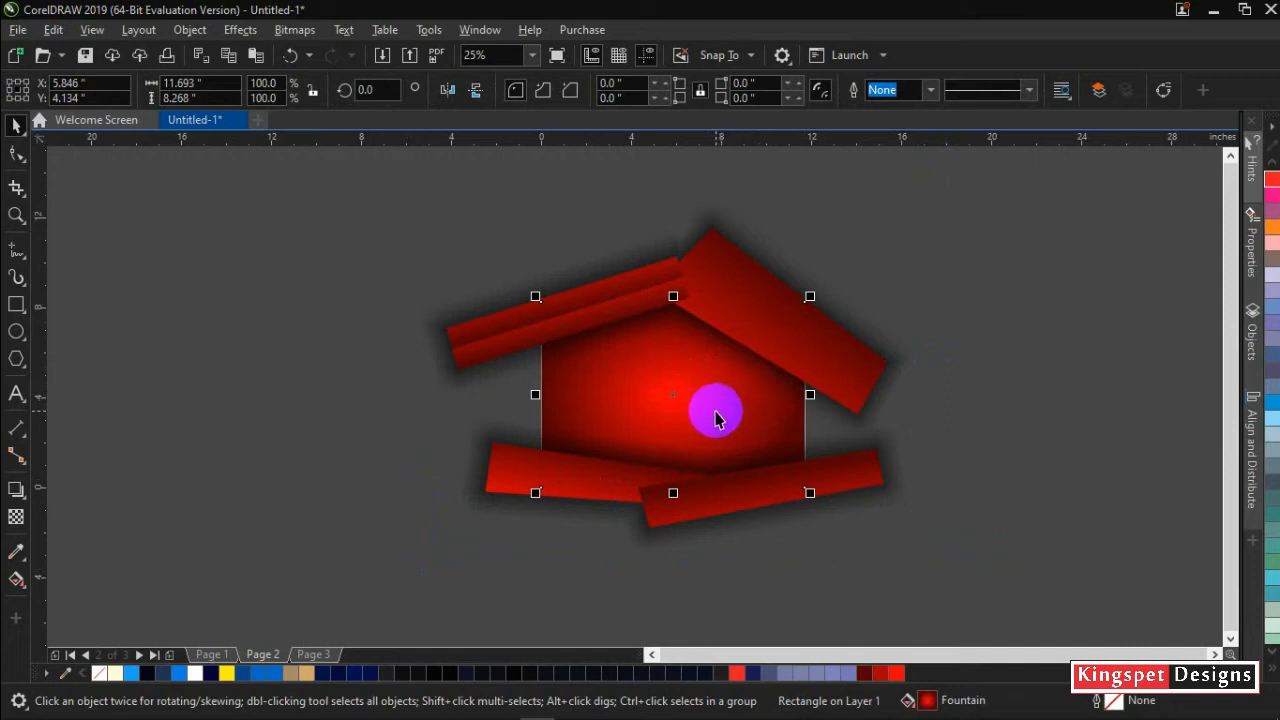
{"action": "key", "text": "shift+Page_Up"}
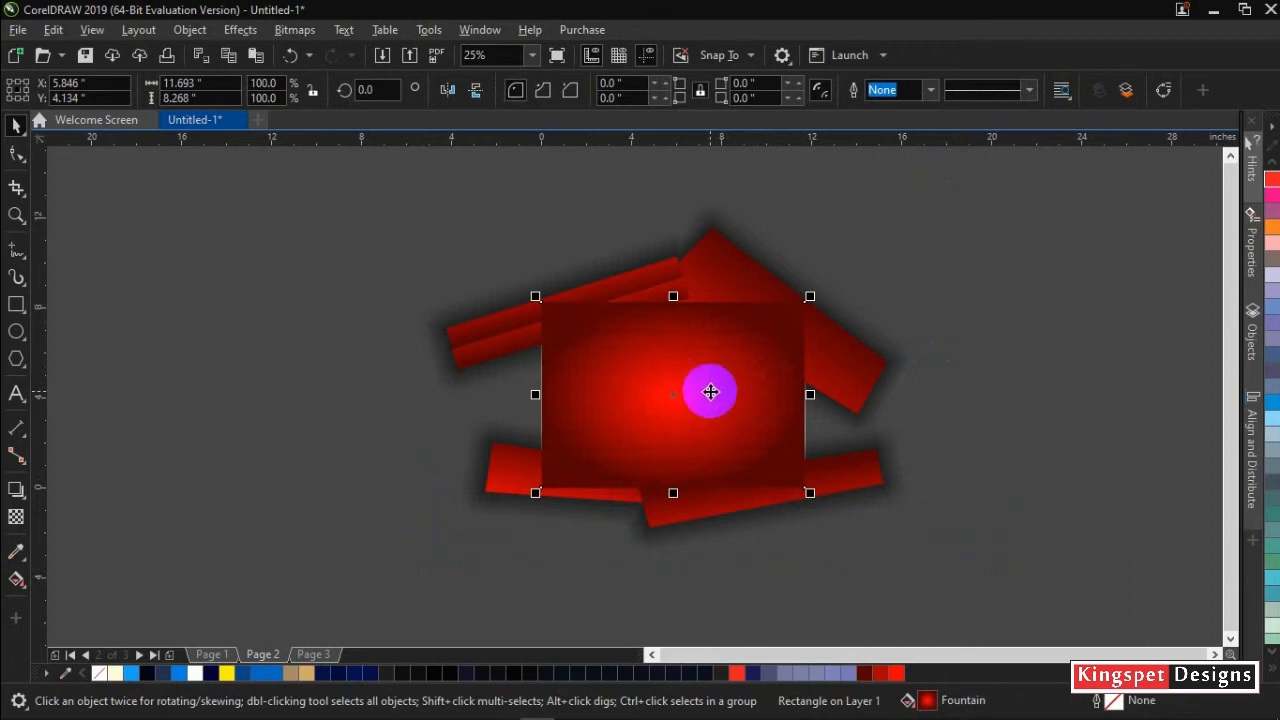
{"action": "left_click", "coordinate": [1065, 180]}
{"action": "left_click_drag", "start_coordinate": [1065, 180], "coordinate": [257, 586]}
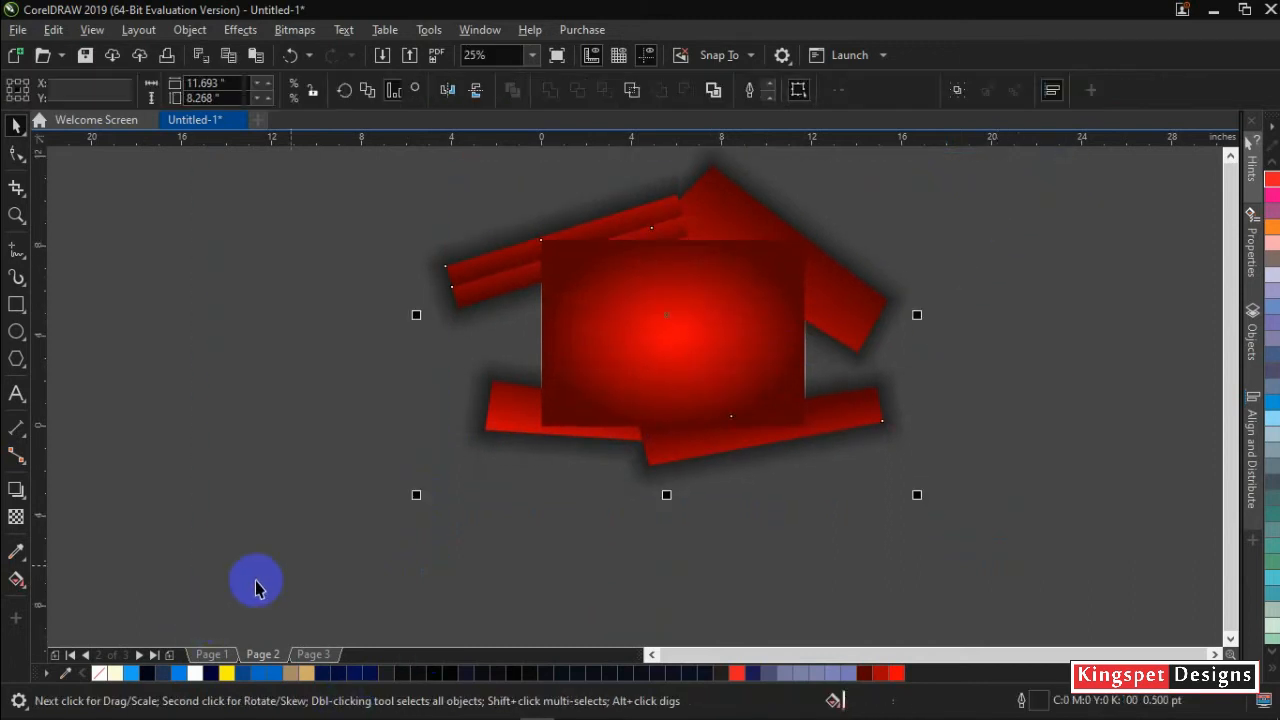
{"action": "left_click", "coordinate": [710, 366]}
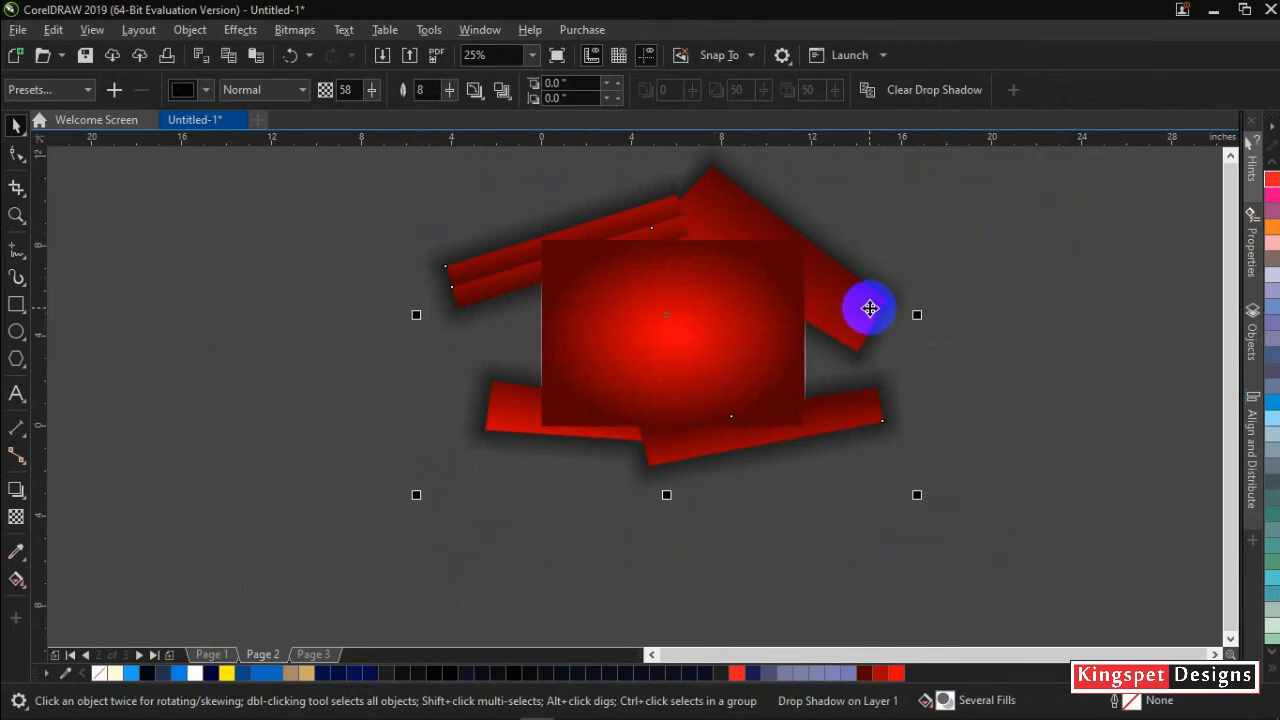
{"action": "right_click", "coordinate": [870, 308]}
{"action": "left_click", "coordinate": [929, 441]}
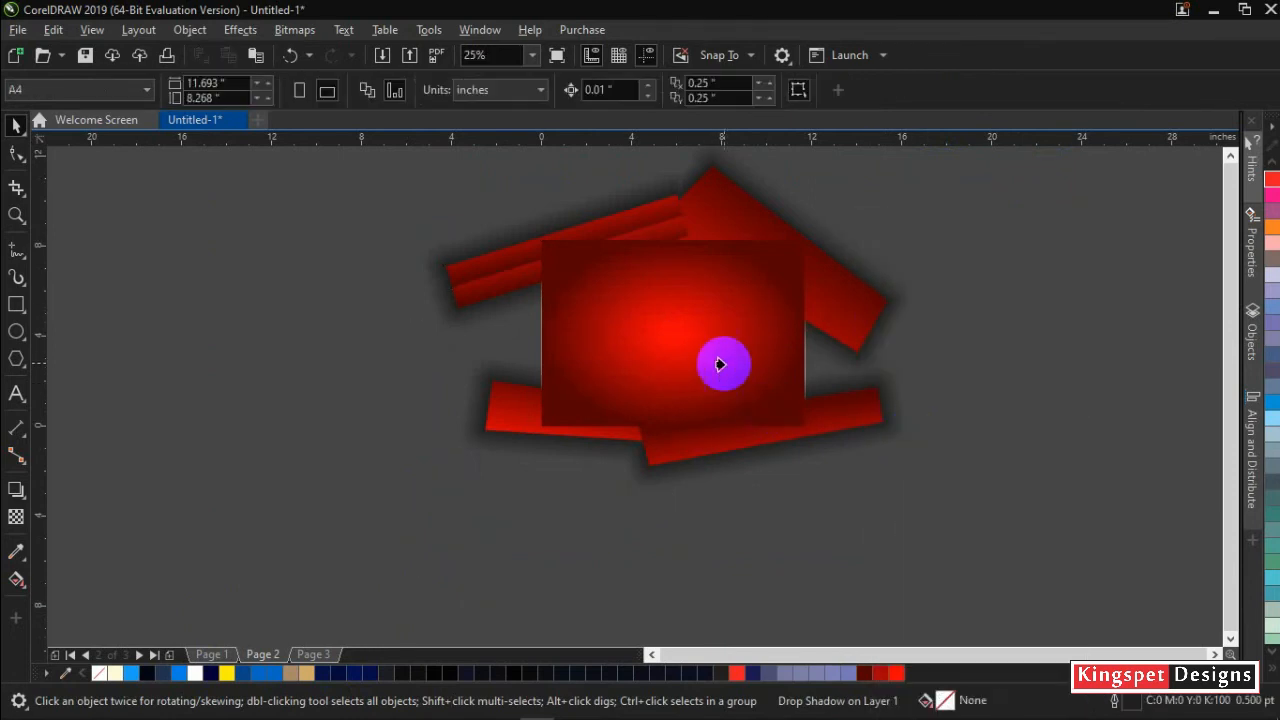
{"action": "left_click", "coordinate": [723, 363]}
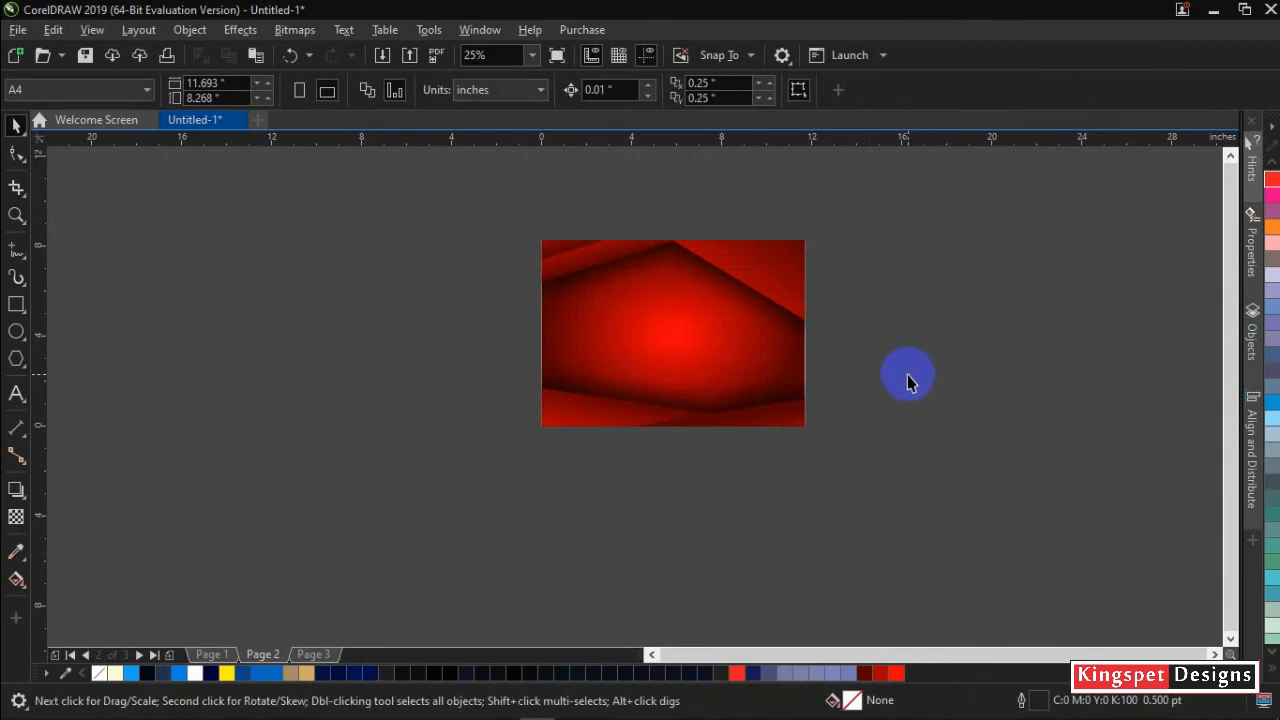
Draw a thin horizontal rectangle about 14.08 by 0.22 inches across the page's middle and fill it yellow
{"action": "key", "text": "F4"}
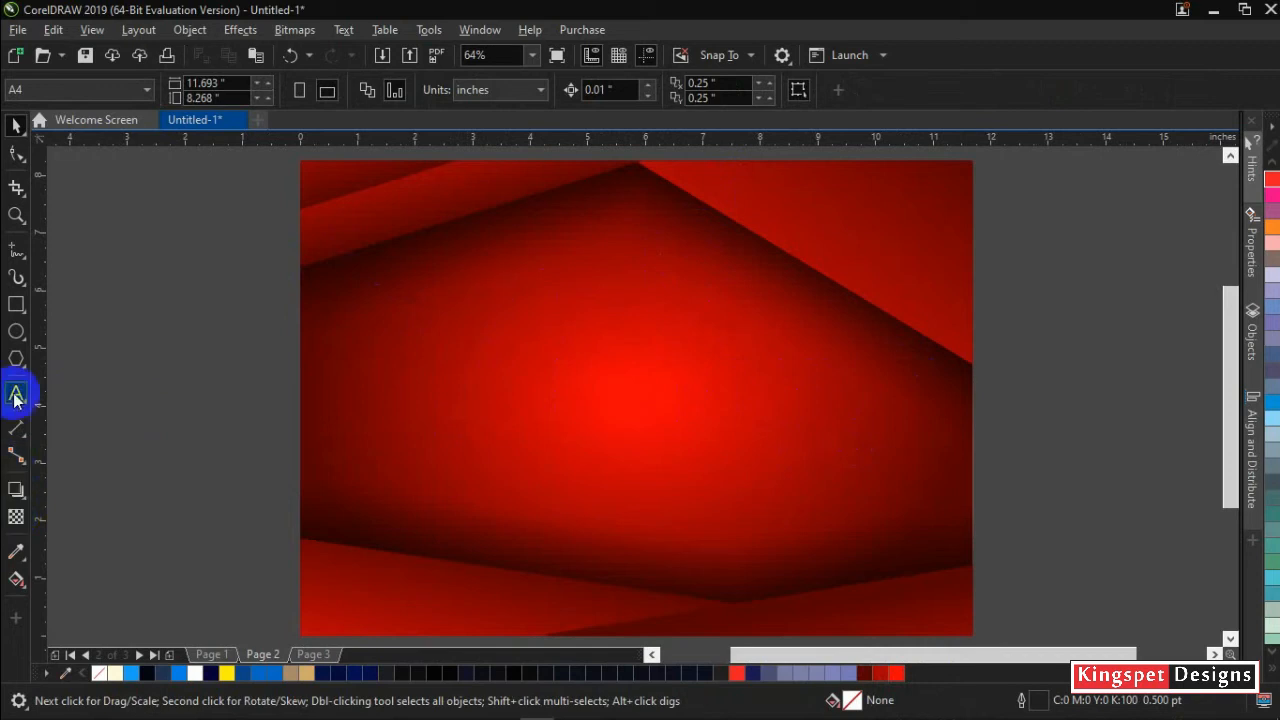
{"action": "left_click", "coordinate": [16, 304]}
{"action": "left_click_drag", "start_coordinate": [162, 382], "coordinate": [977, 401]}
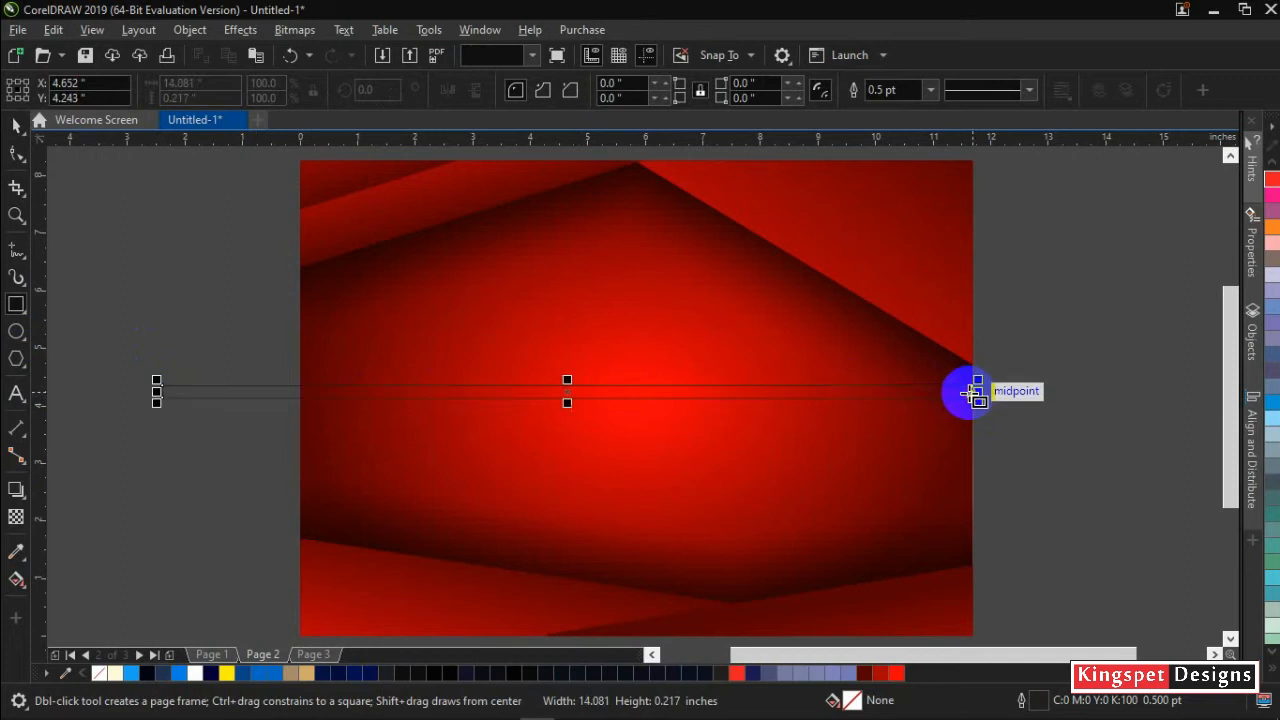
{"action": "left_click", "coordinate": [16, 124]}
{"action": "scroll", "coordinate": [573, 392], "scroll_direction": "up", "scroll_amount": 3}
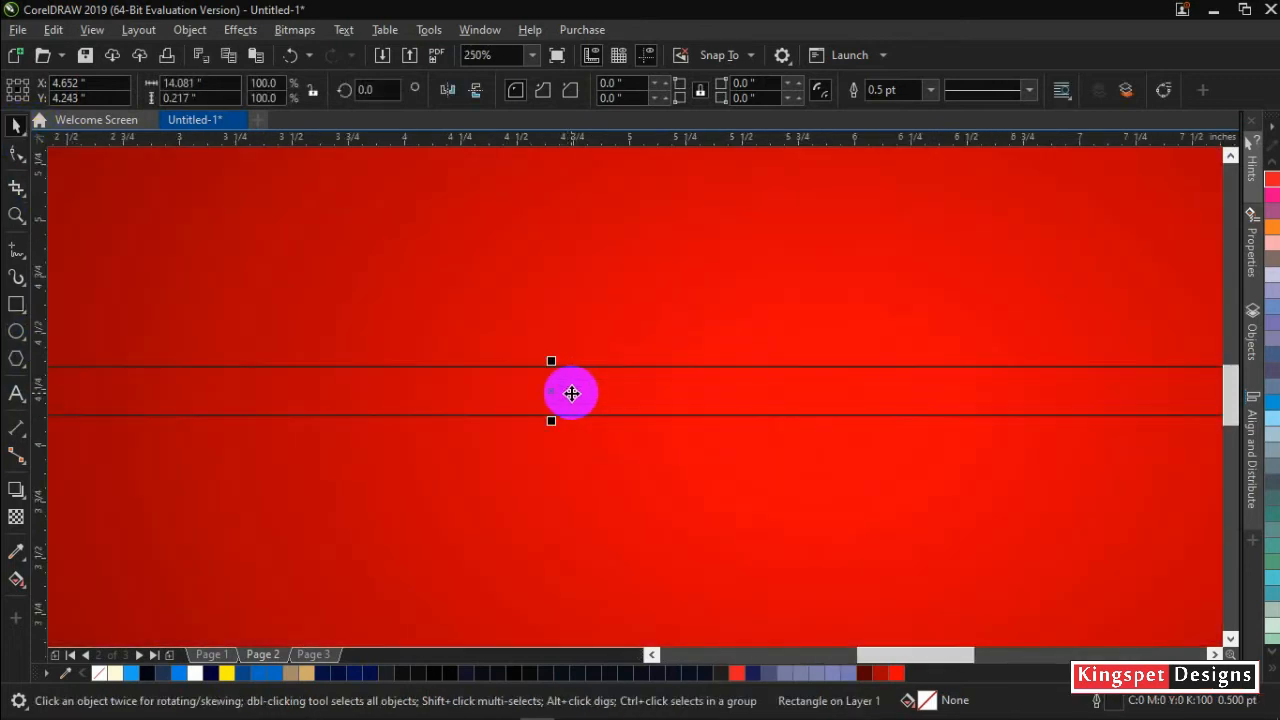
{"action": "scroll", "coordinate": [572, 392], "scroll_direction": "down", "scroll_amount": 3}
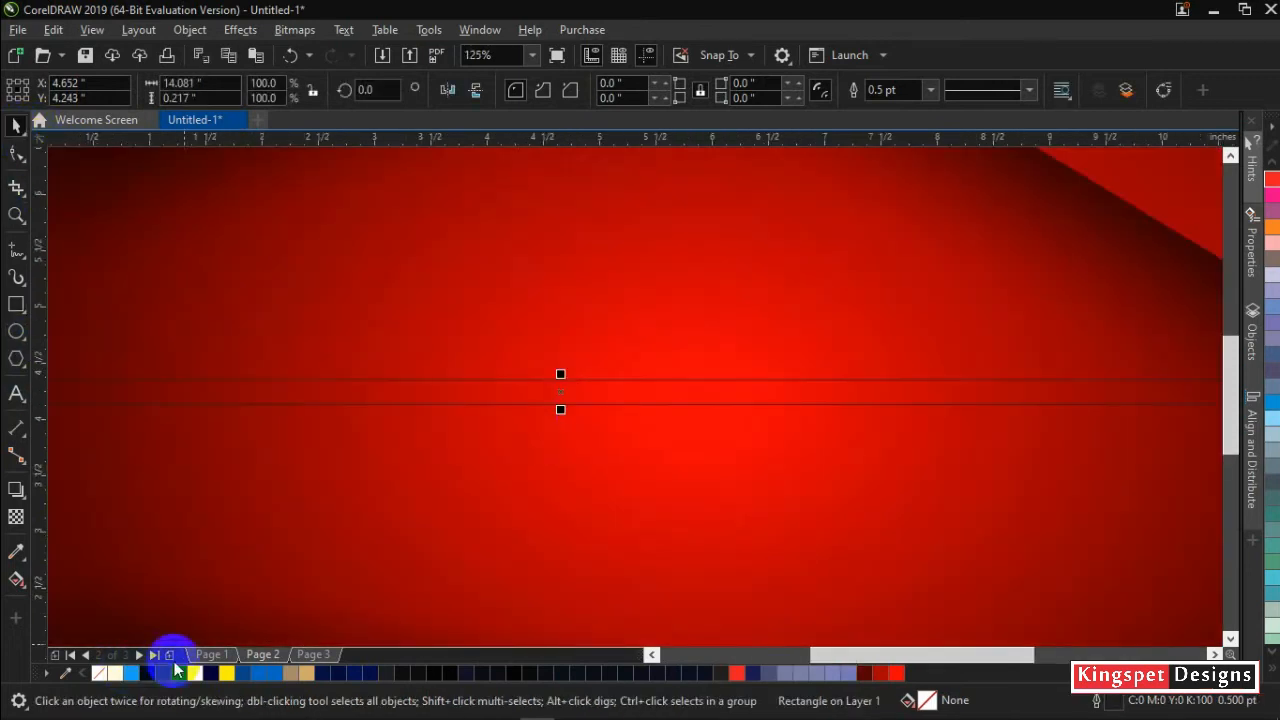
{"action": "left_click", "coordinate": [226, 674]}
Give the thin rectangle a linear fountain fill with red at both ends and a yellow stop at 50%
{"action": "left_click", "coordinate": [17, 579]}
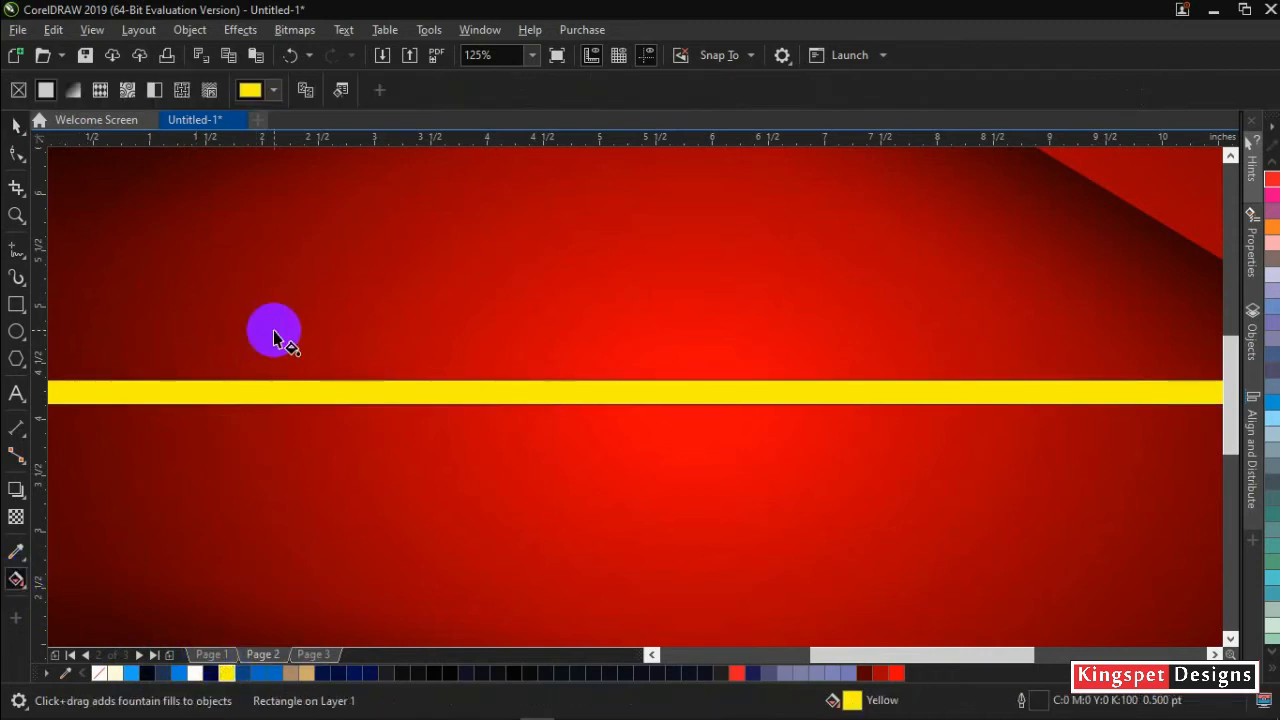
{"action": "left_click", "coordinate": [73, 90]}
{"action": "scroll", "coordinate": [567, 288], "scroll_direction": "down", "scroll_amount": 3}
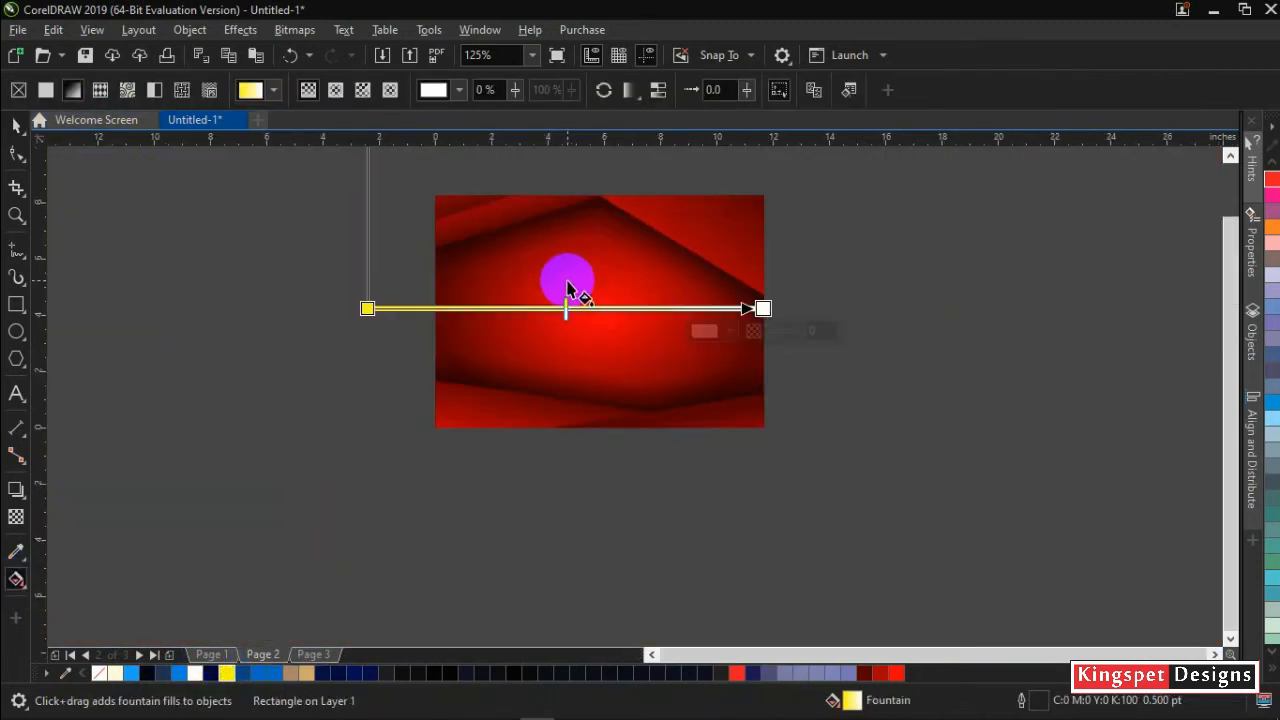
{"action": "left_click", "coordinate": [762, 308]}
{"action": "left_click_drag", "start_coordinate": [566, 308], "coordinate": [566, 308]}
{"action": "left_click", "coordinate": [763, 308]}
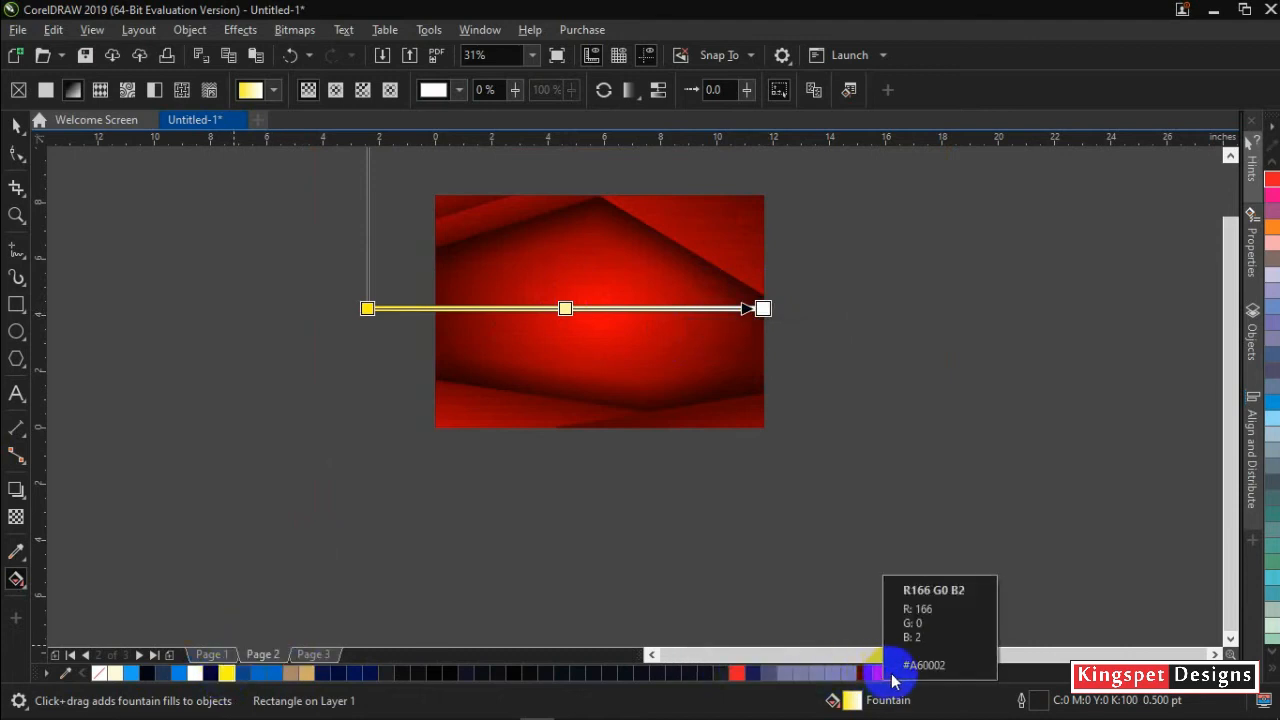
{"action": "left_click_drag", "start_coordinate": [895, 678], "coordinate": [368, 308]}
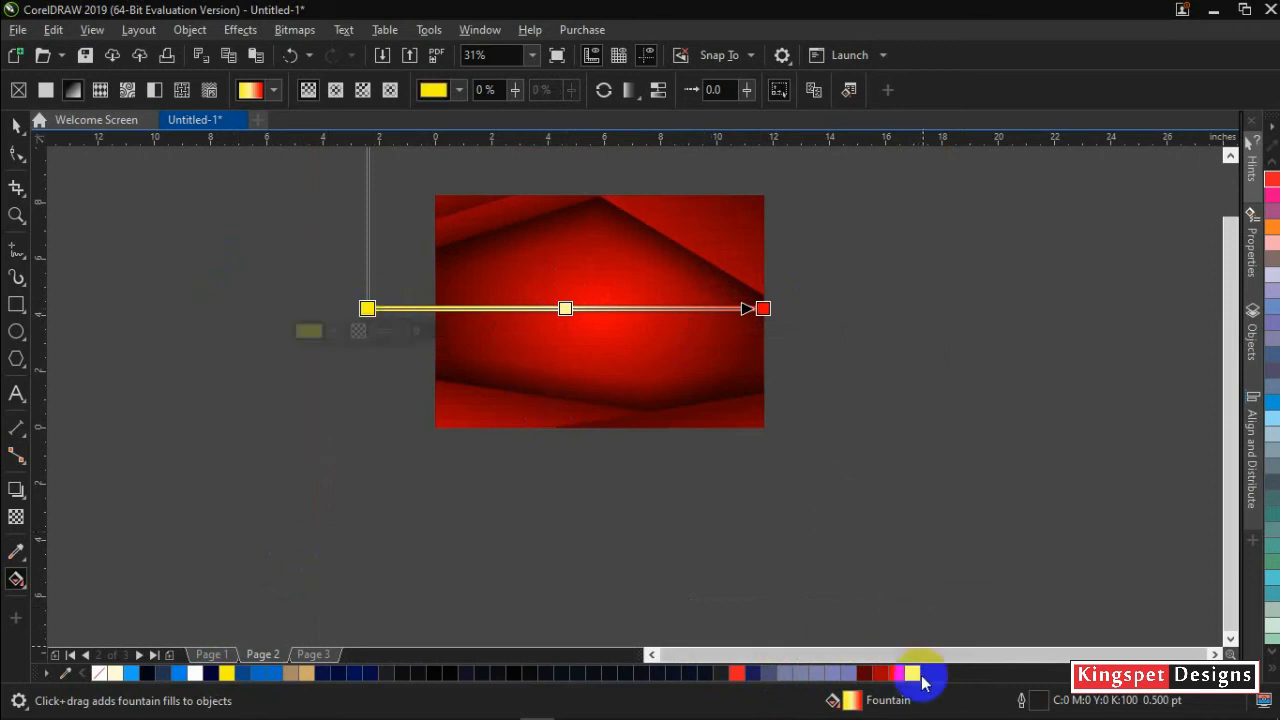
{"action": "left_click", "coordinate": [896, 673]}
{"action": "left_click", "coordinate": [566, 308]}
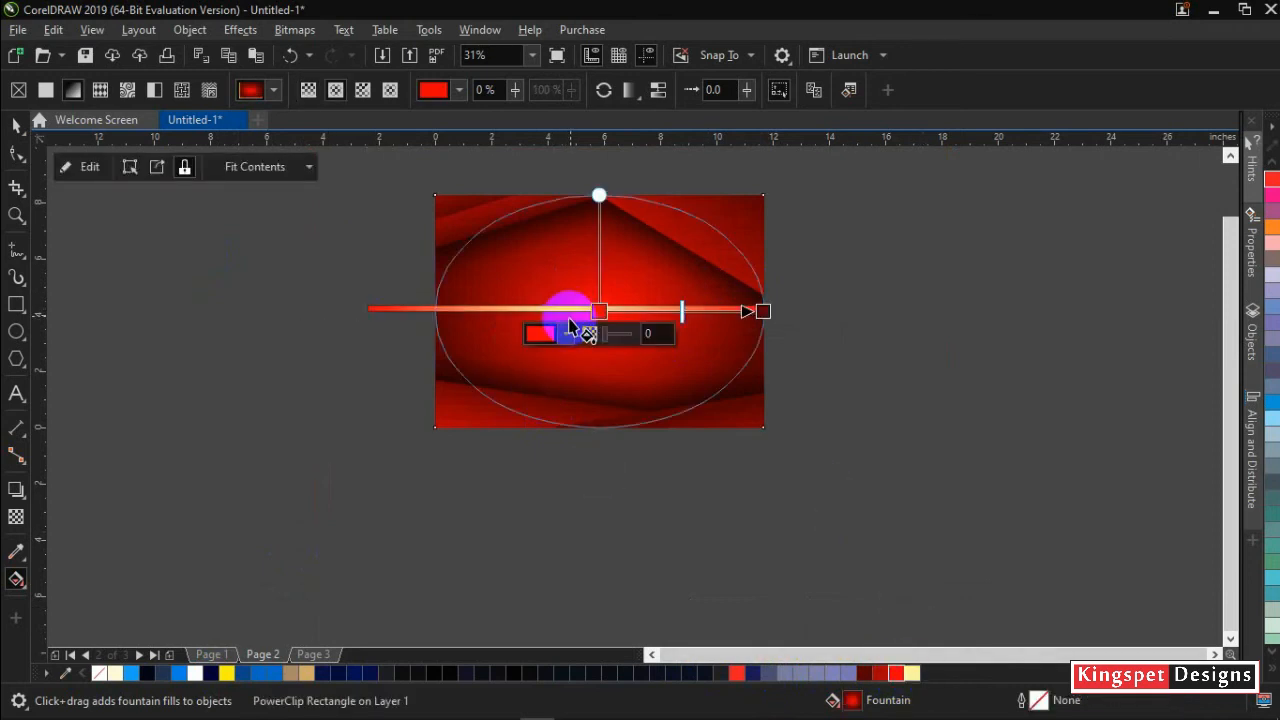
{"action": "left_click", "coordinate": [567, 308]}
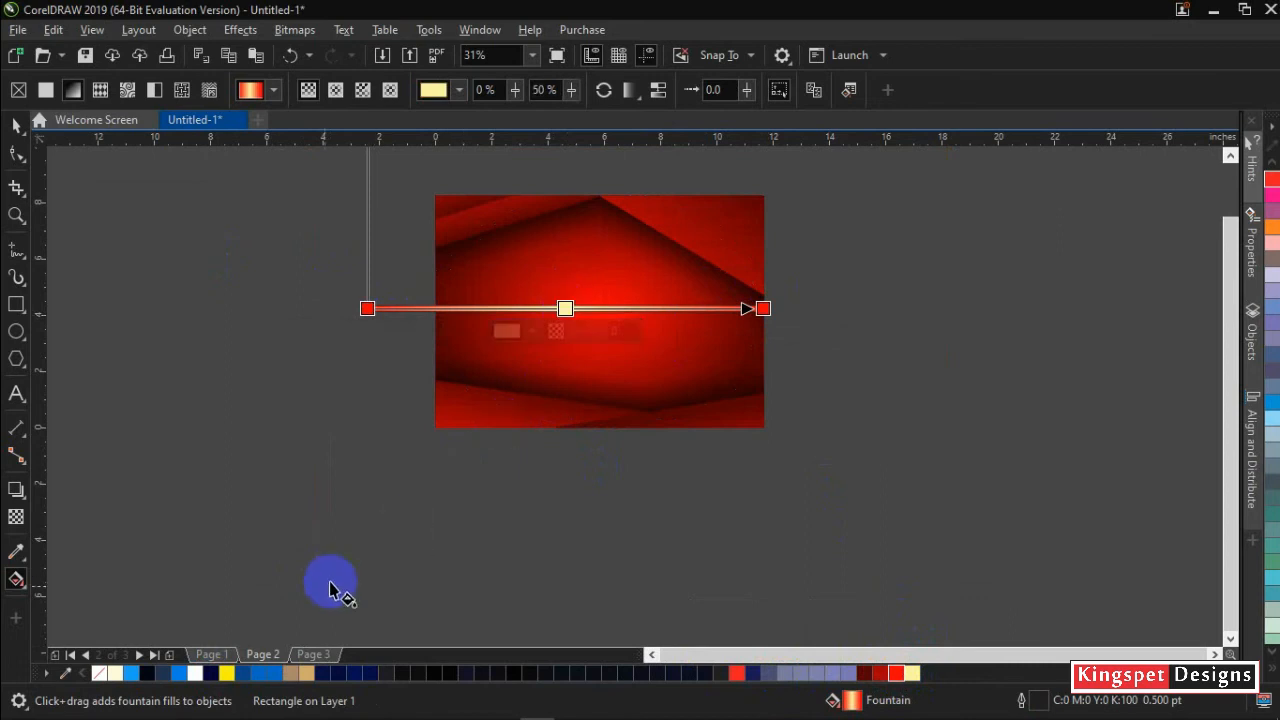
{"action": "left_click", "coordinate": [226, 675]}
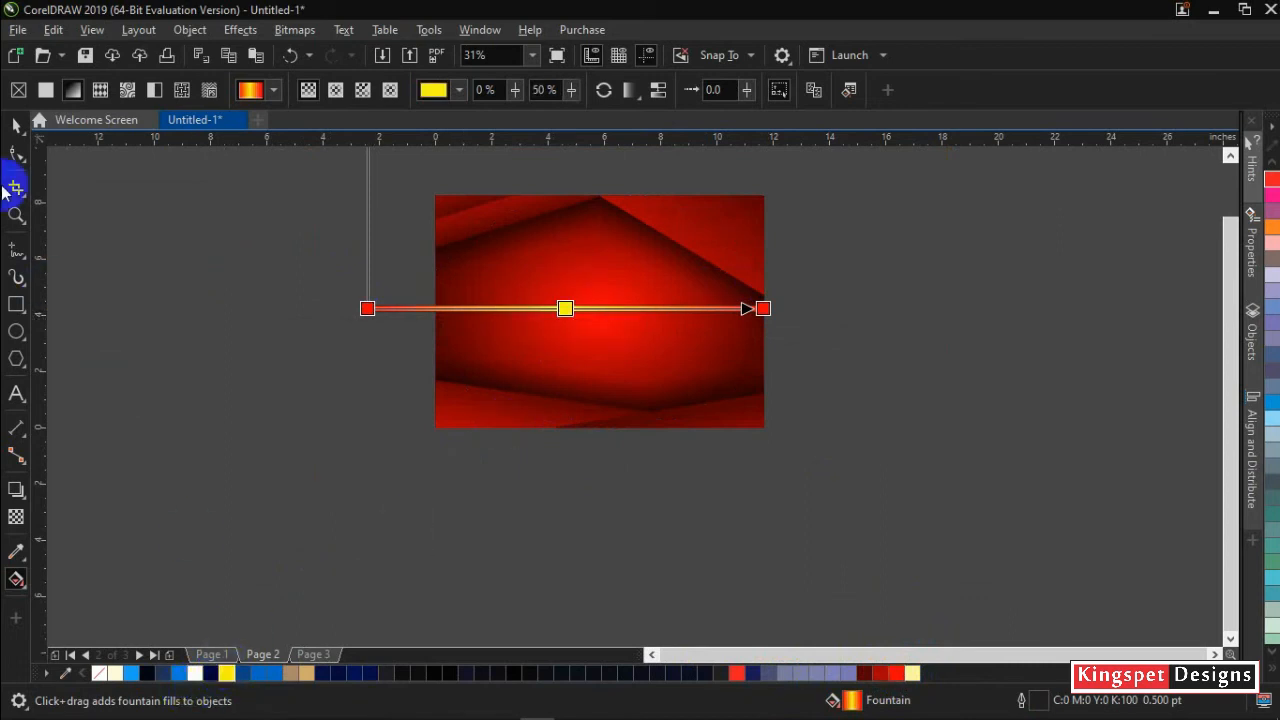
Set both red end stops of the thin rectangle's fill to 100% transparency and remove its outline
{"action": "left_click", "coordinate": [367, 308]}
{"action": "left_click_drag", "start_coordinate": [367, 338], "coordinate": [457, 343]}
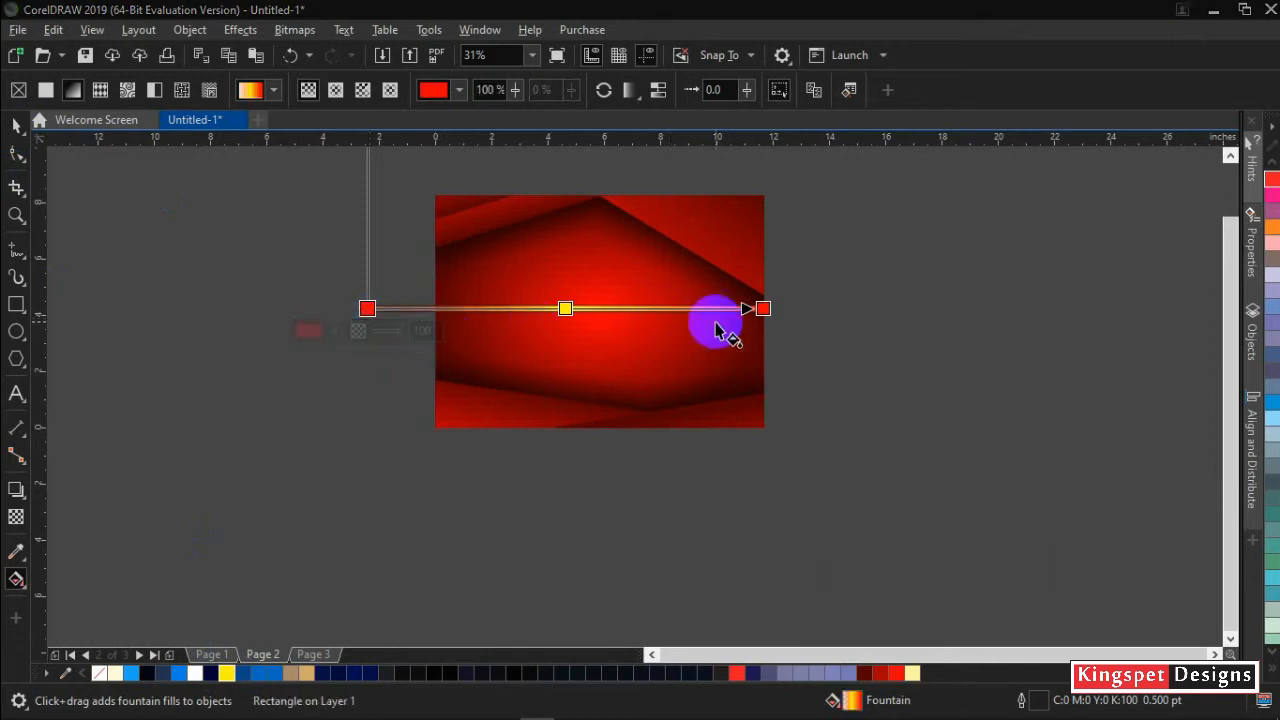
{"action": "left_click", "coordinate": [763, 308]}
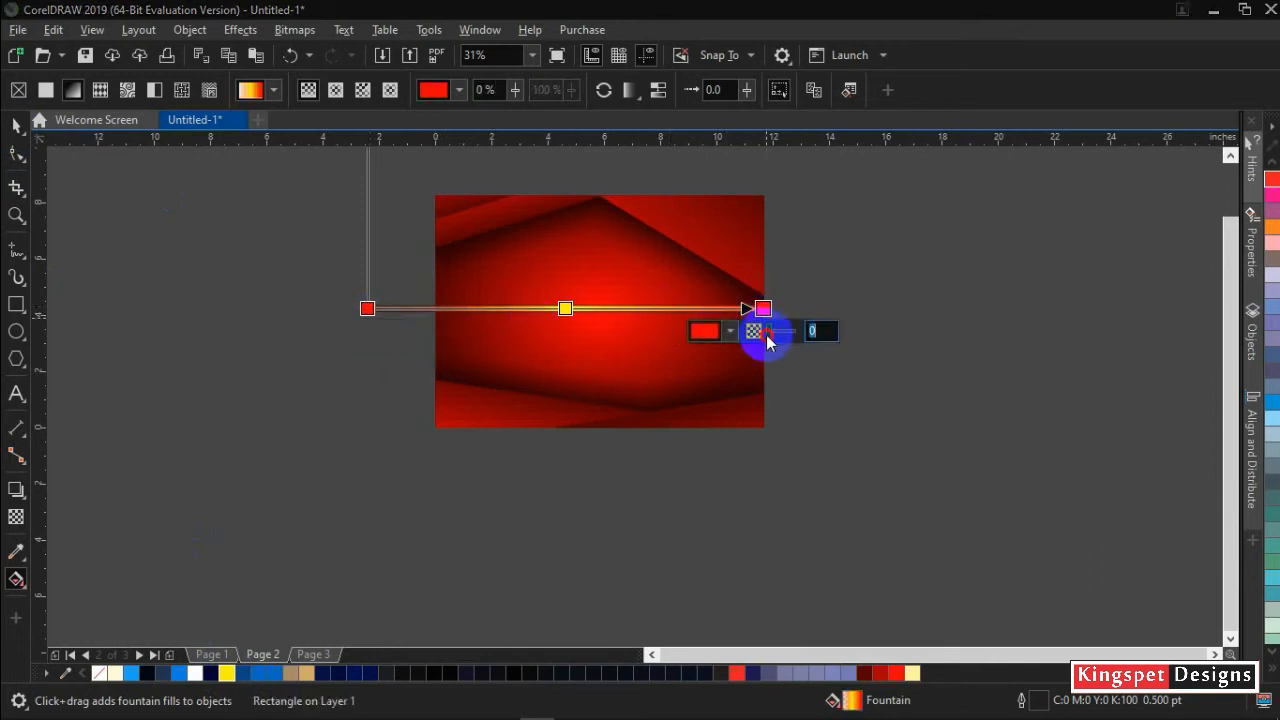
{"action": "left_click", "coordinate": [836, 336]}
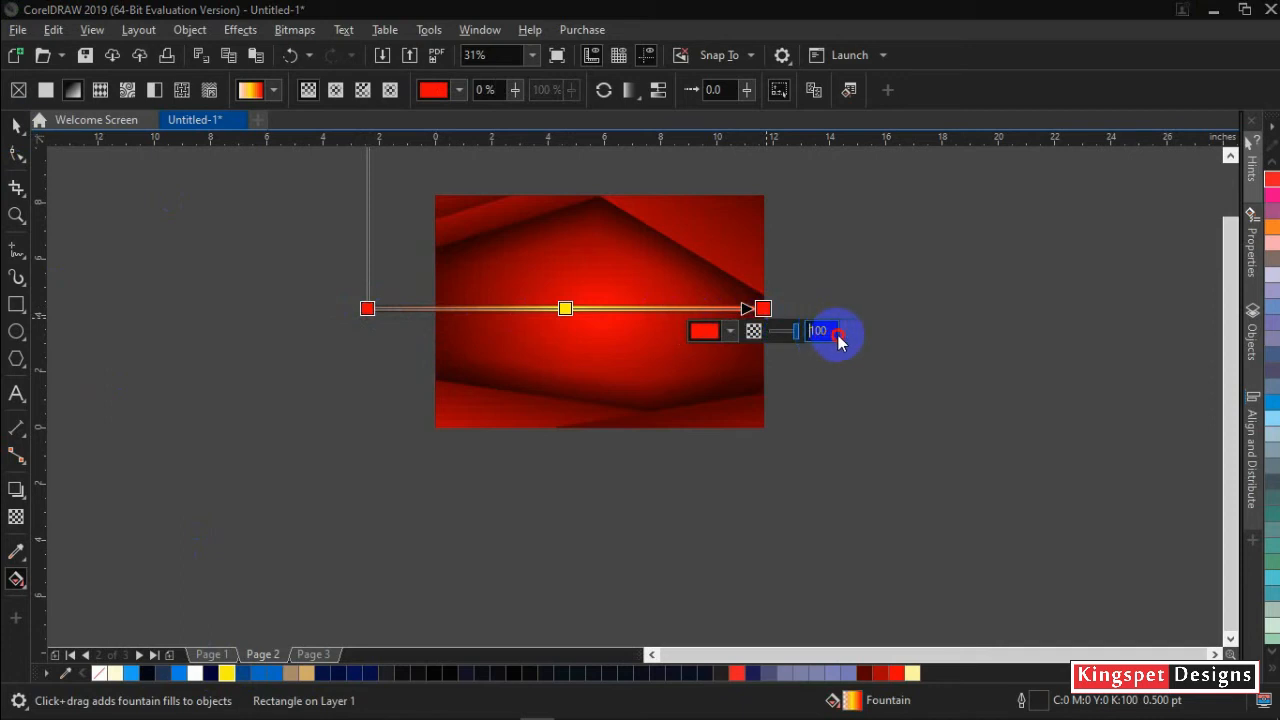
{"action": "left_click", "coordinate": [22, 132]}
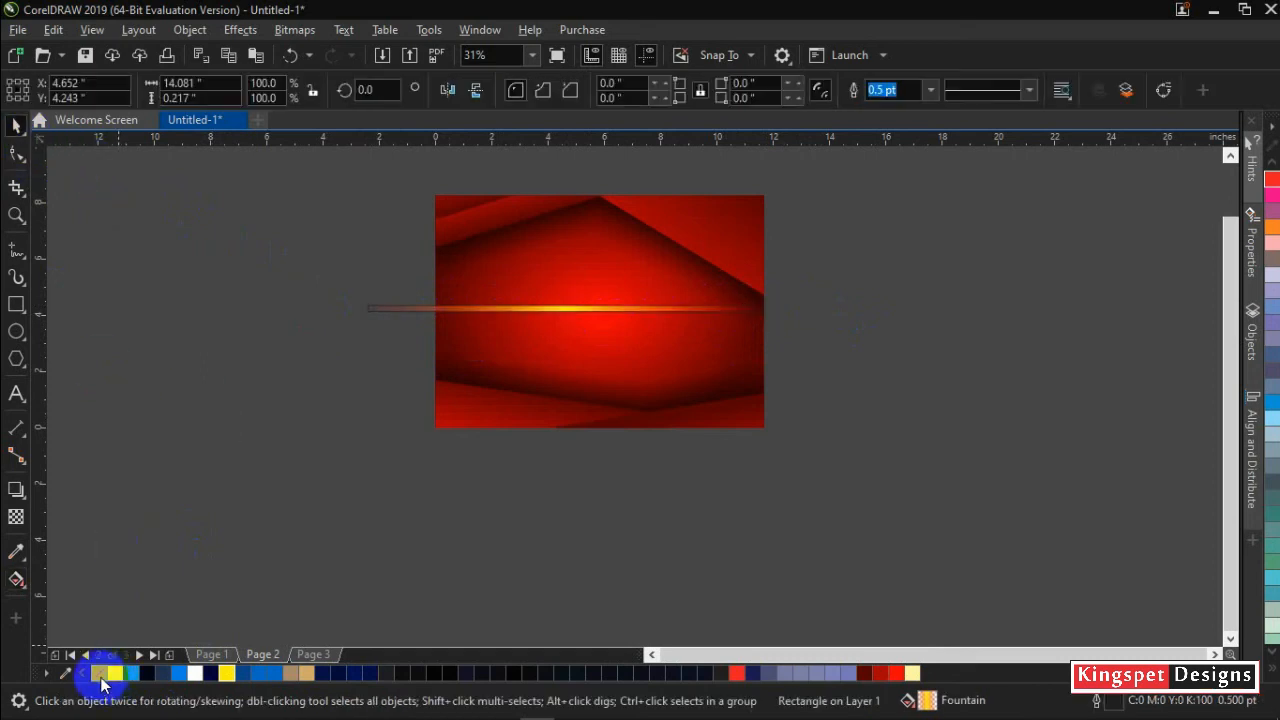
{"action": "right_click", "coordinate": [100, 676]}
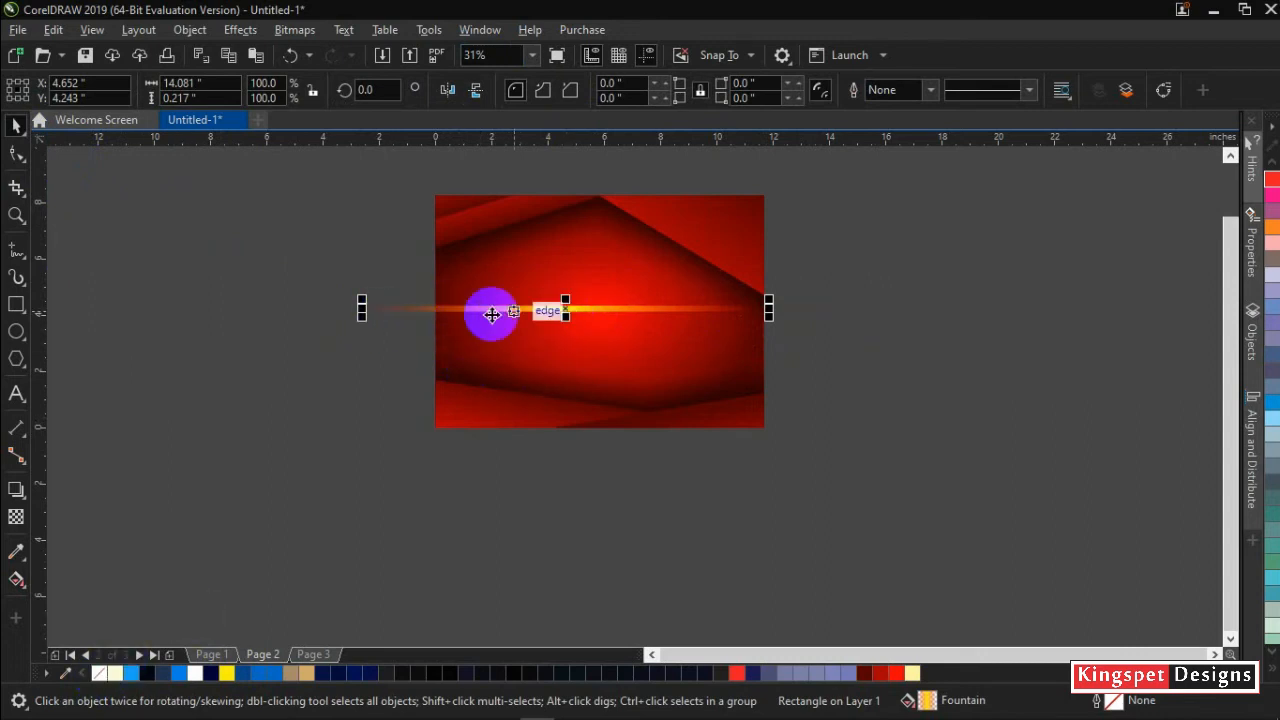
Shrink the thin gradient rectangle's height to about 0.054 inches, keeping its top edge in place
{"action": "scroll", "coordinate": [557, 286], "scroll_direction": "up", "scroll_amount": 4}
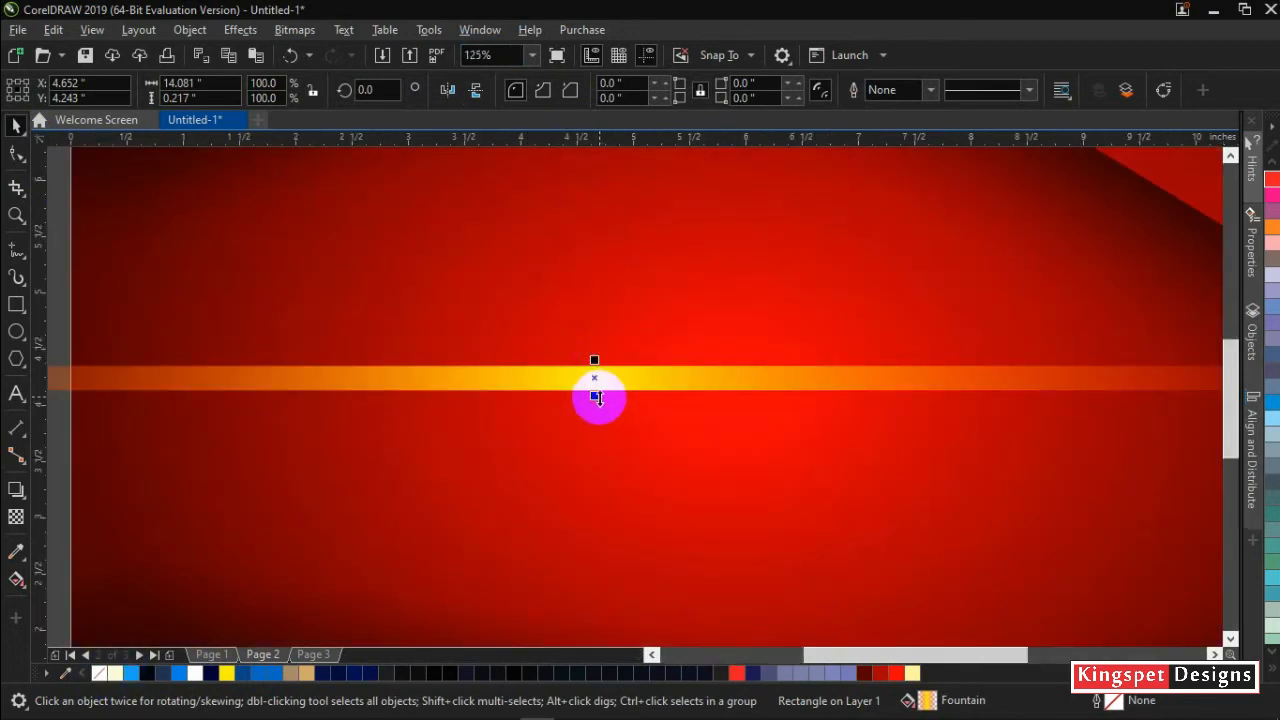
{"action": "left_click_drag", "start_coordinate": [597, 398], "coordinate": [594, 372]}
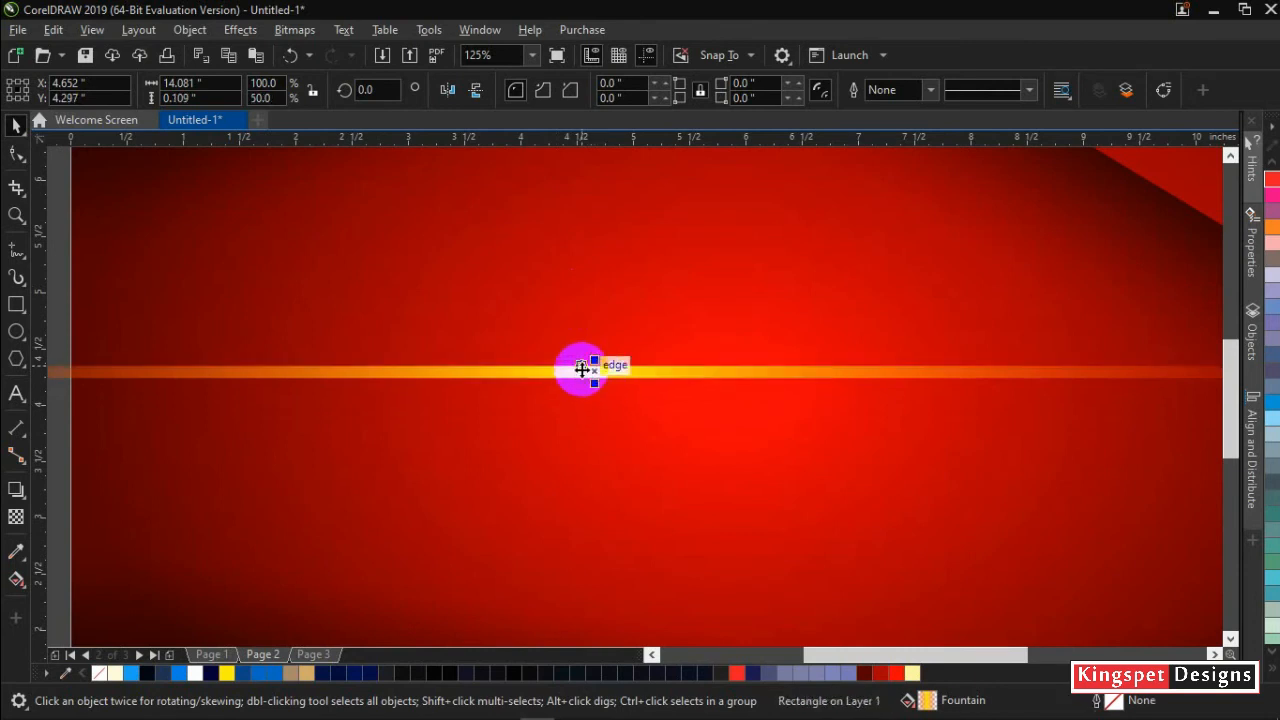
{"action": "scroll", "coordinate": [588, 368], "scroll_direction": "up", "scroll_amount": 4}
{"action": "left_click_drag", "start_coordinate": [632, 410], "coordinate": [635, 384]}
{"action": "scroll", "coordinate": [636, 385], "scroll_direction": "down", "scroll_amount": 8}
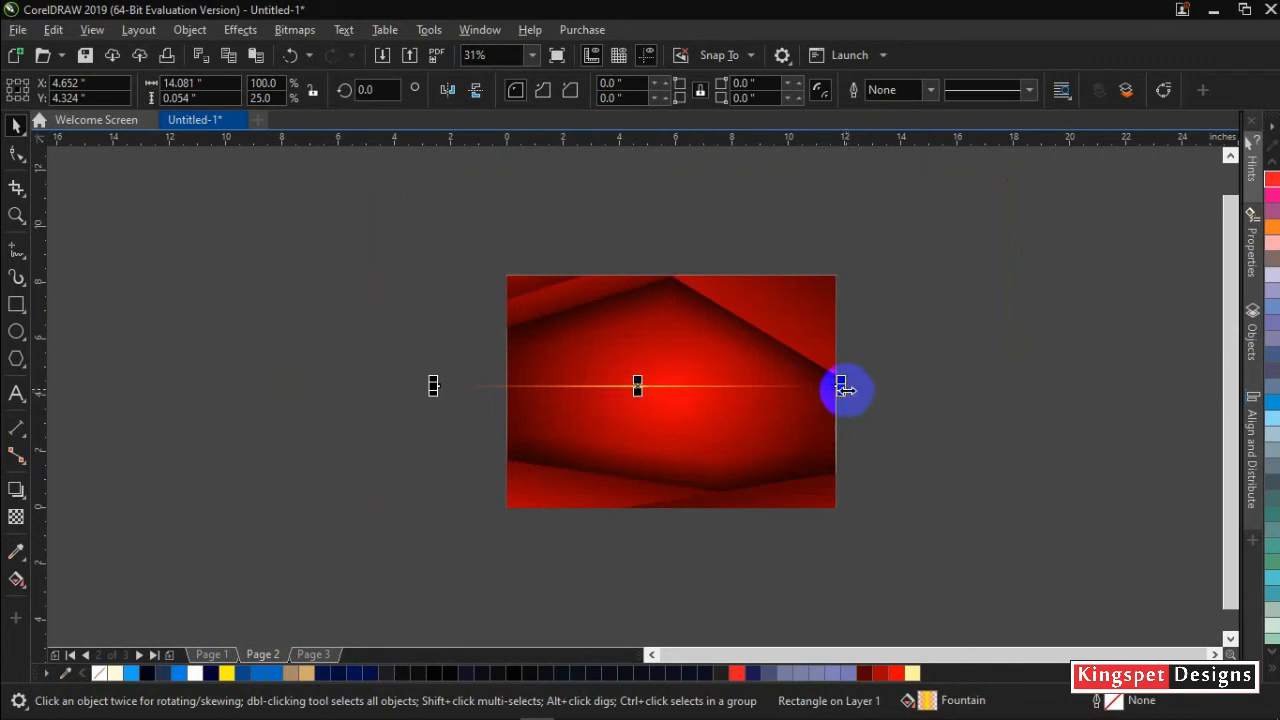
Shorten the yellow streak to about 8.23 inches and place copies across the page and beyond its right edge, making five streaks
{"action": "left_click_drag", "start_coordinate": [841, 387], "coordinate": [674, 398]}
{"action": "left_click_drag", "start_coordinate": [554, 386], "coordinate": [877, 276]}
{"action": "left_click", "coordinate": [912, 464]}
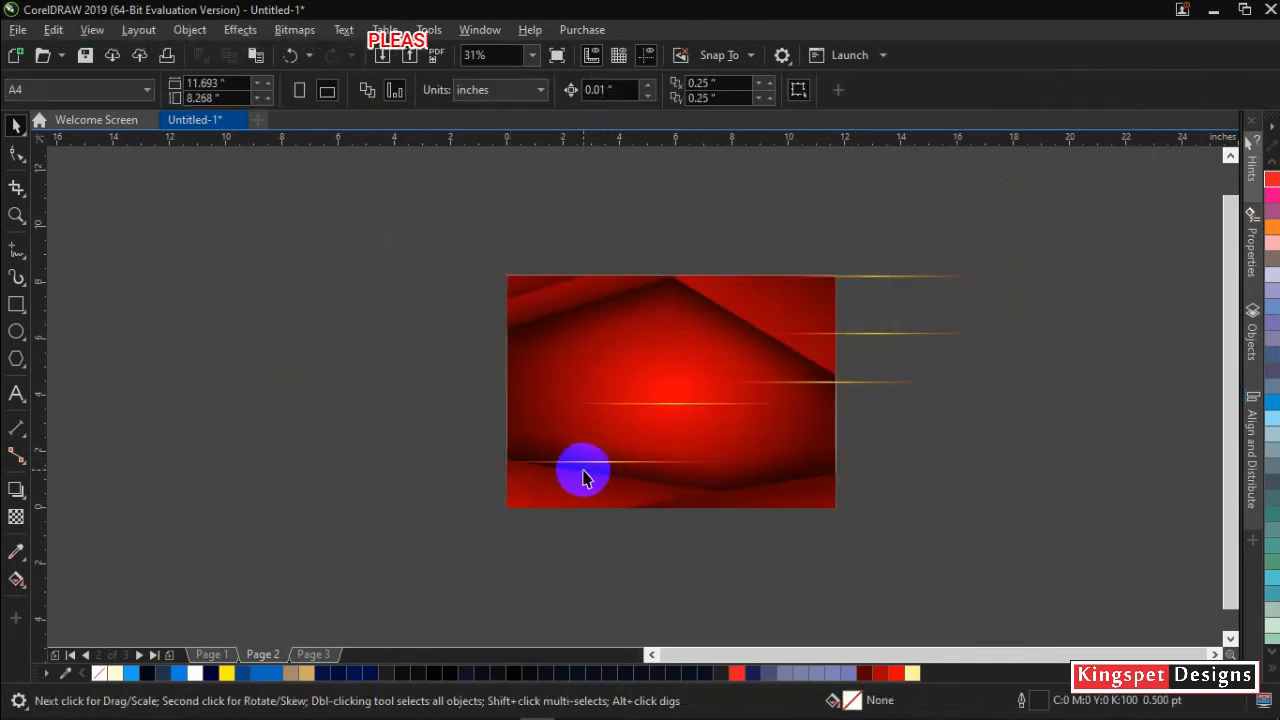
Move the lowest streak along the lower-left bar to a centre of about X 2.8, Y 1.62 inches
{"action": "left_click", "coordinate": [545, 470]}
{"action": "scroll", "coordinate": [530, 478], "scroll_direction": "up", "scroll_amount": 5}
{"action": "left_click_drag", "start_coordinate": [780, 490], "coordinate": [742, 491]}
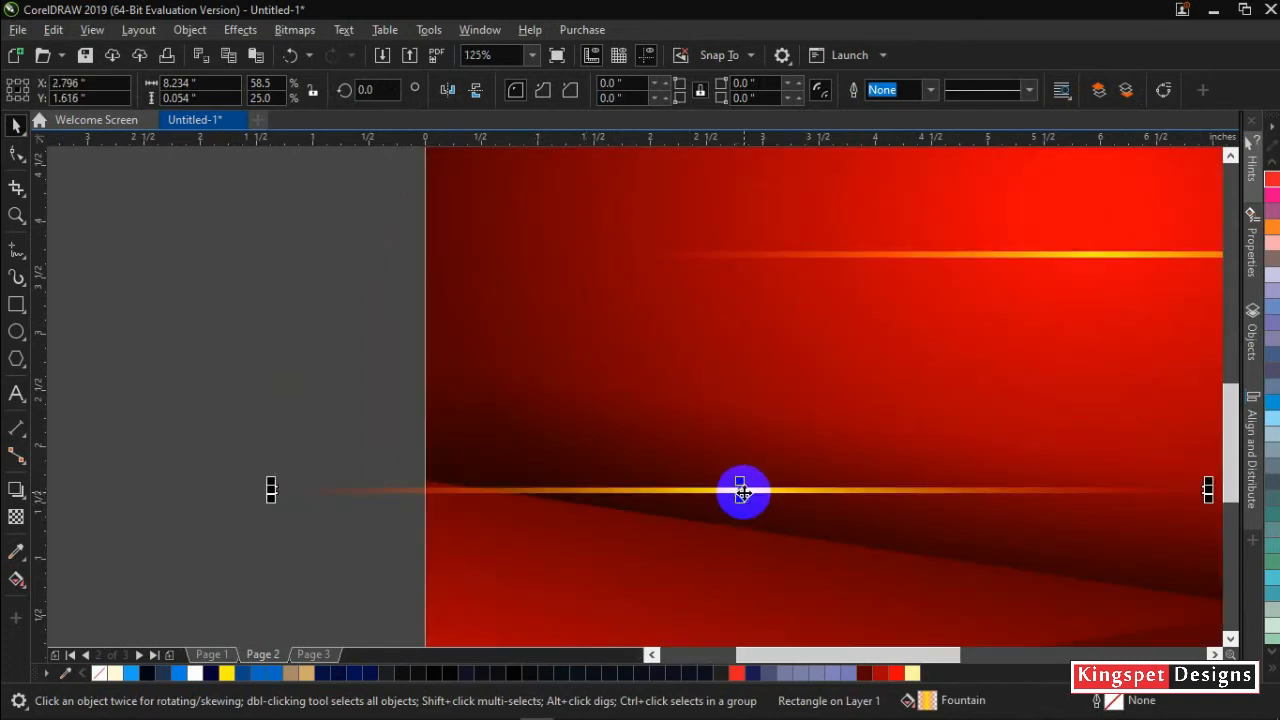
{"action": "scroll", "coordinate": [745, 492], "scroll_direction": "down", "scroll_amount": 5}
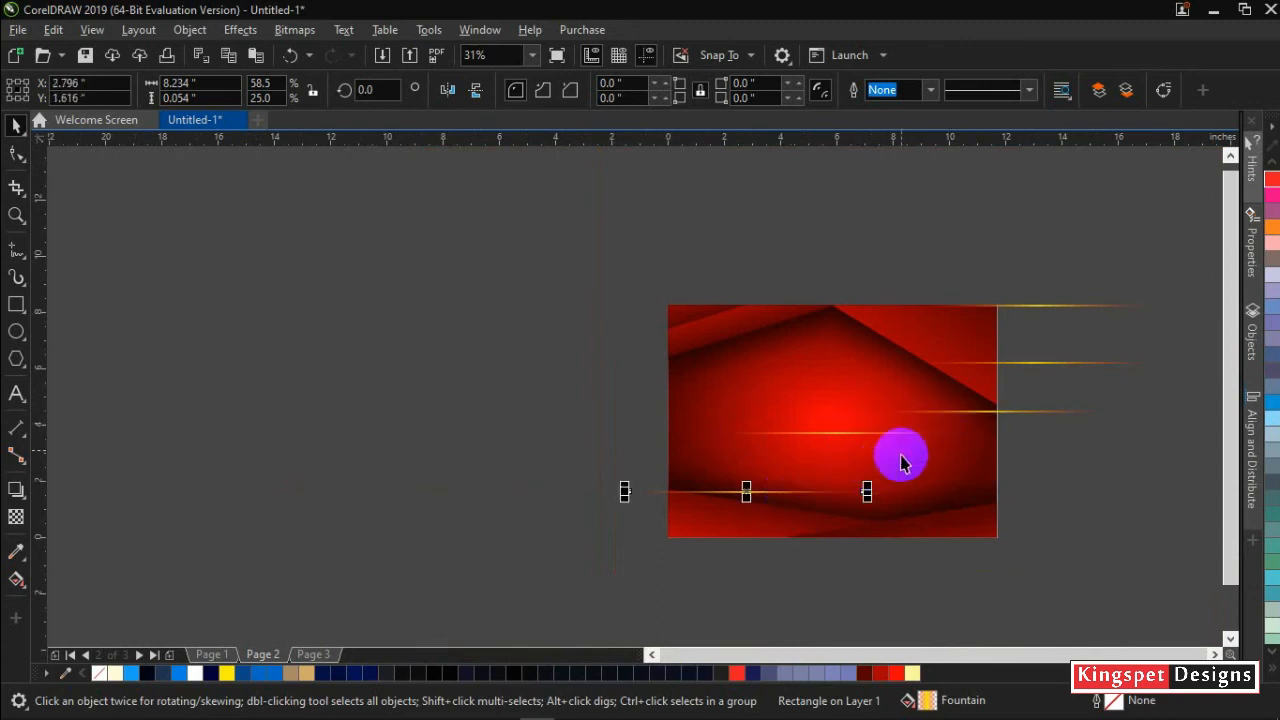
{"action": "left_click", "coordinate": [887, 433], "text": "shift"}
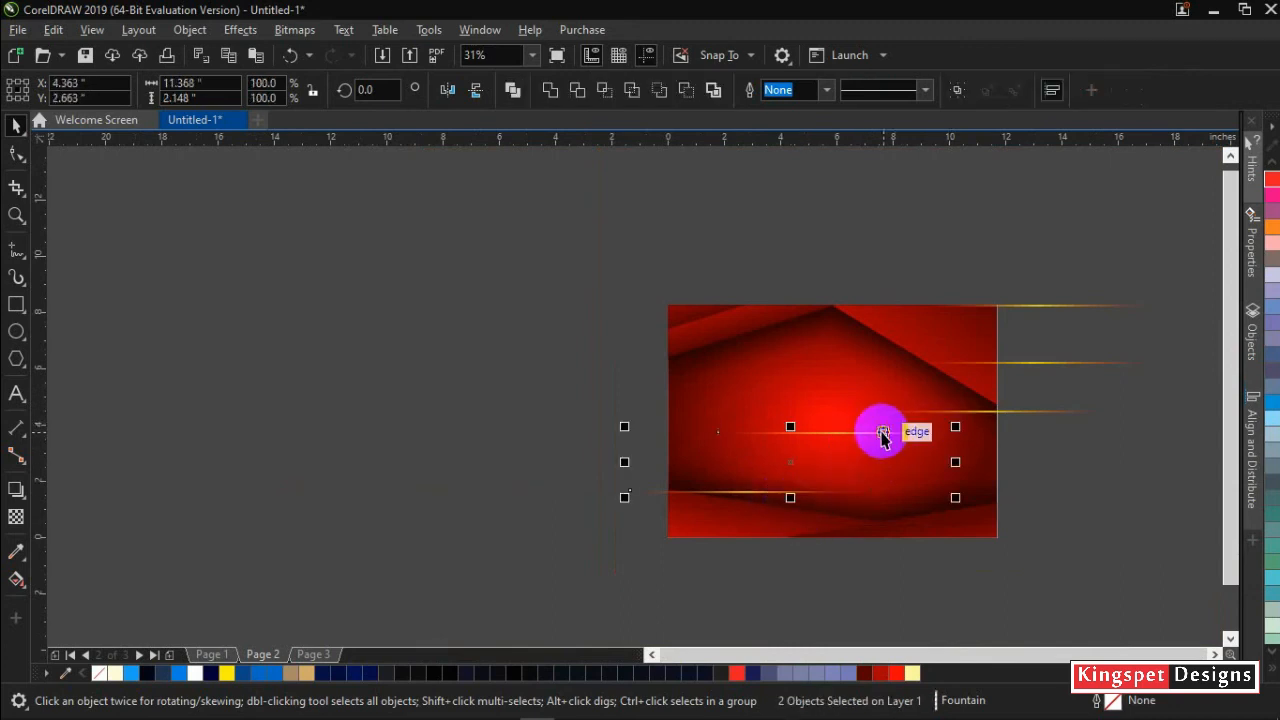
{"action": "left_click", "coordinate": [1029, 412], "text": "shift"}
{"action": "left_click", "coordinate": [1034, 366], "text": "shift"}
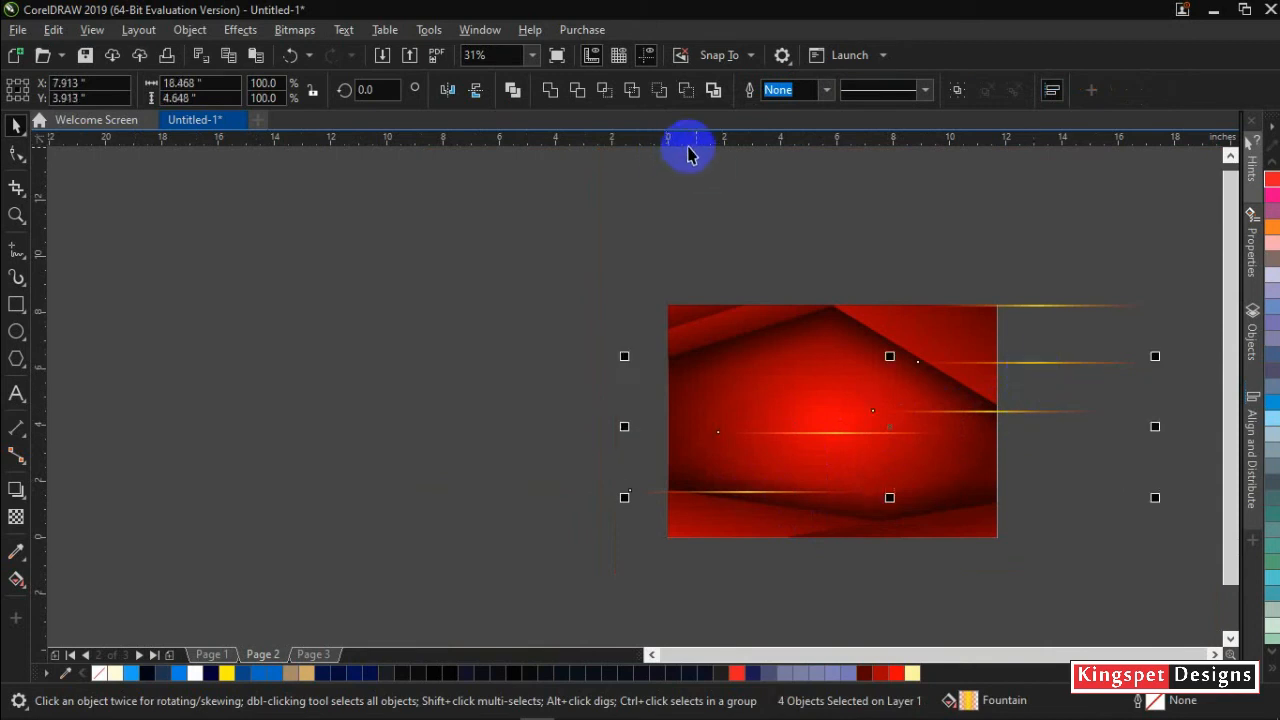
{"action": "left_click", "coordinate": [1048, 322]}
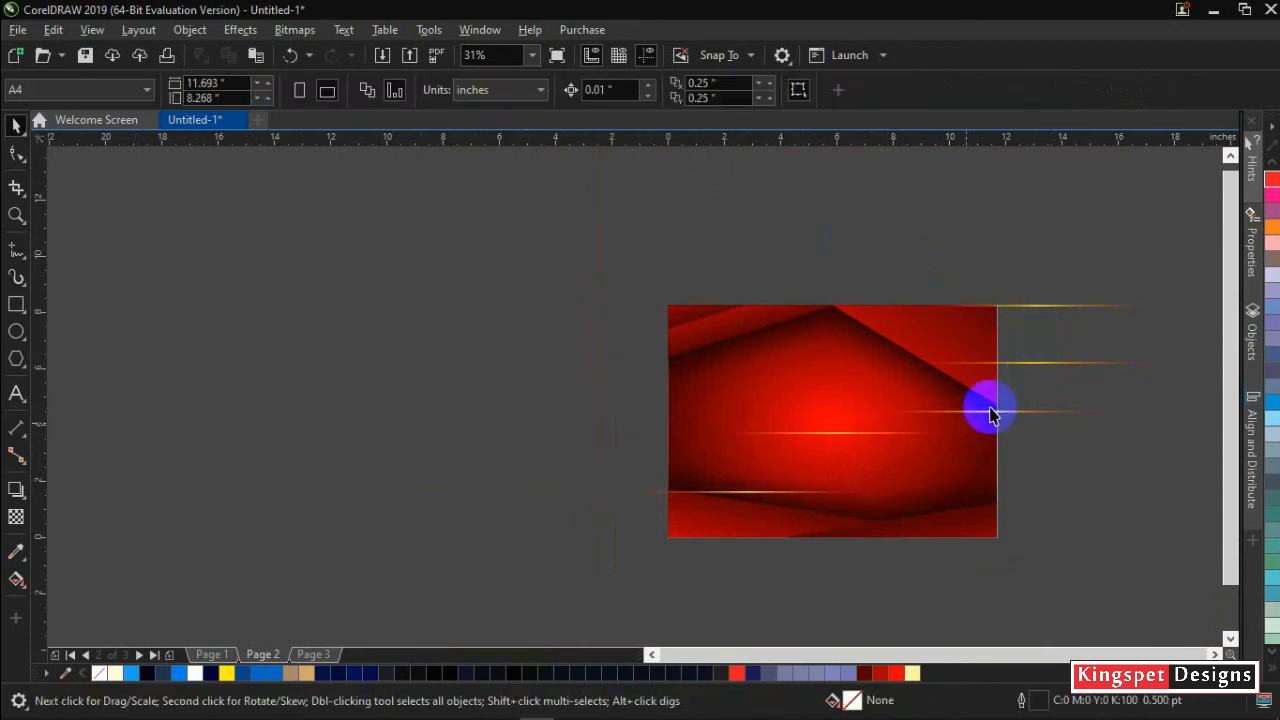
{"action": "left_click", "coordinate": [743, 497]}
{"action": "left_click_drag", "start_coordinate": [1129, 229], "coordinate": [589, 535]}
{"action": "left_click", "coordinate": [707, 358], "text": "shift"}
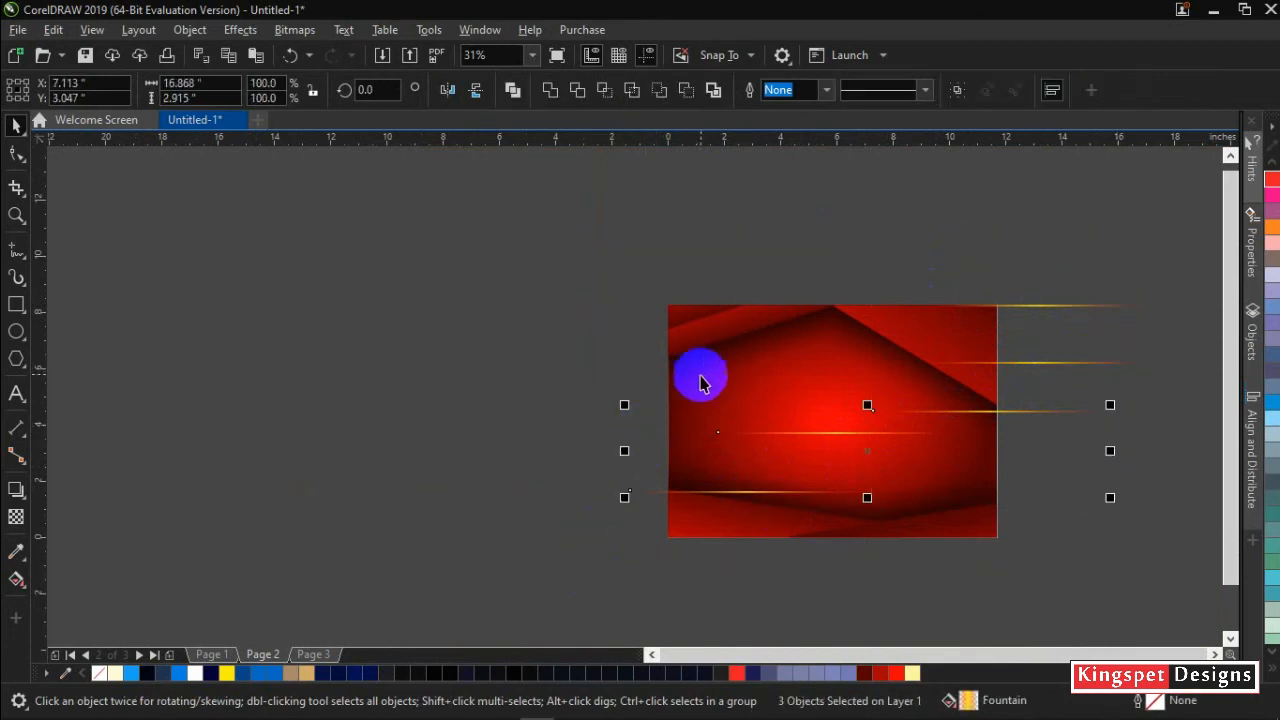
{"action": "right_click", "coordinate": [771, 436]}
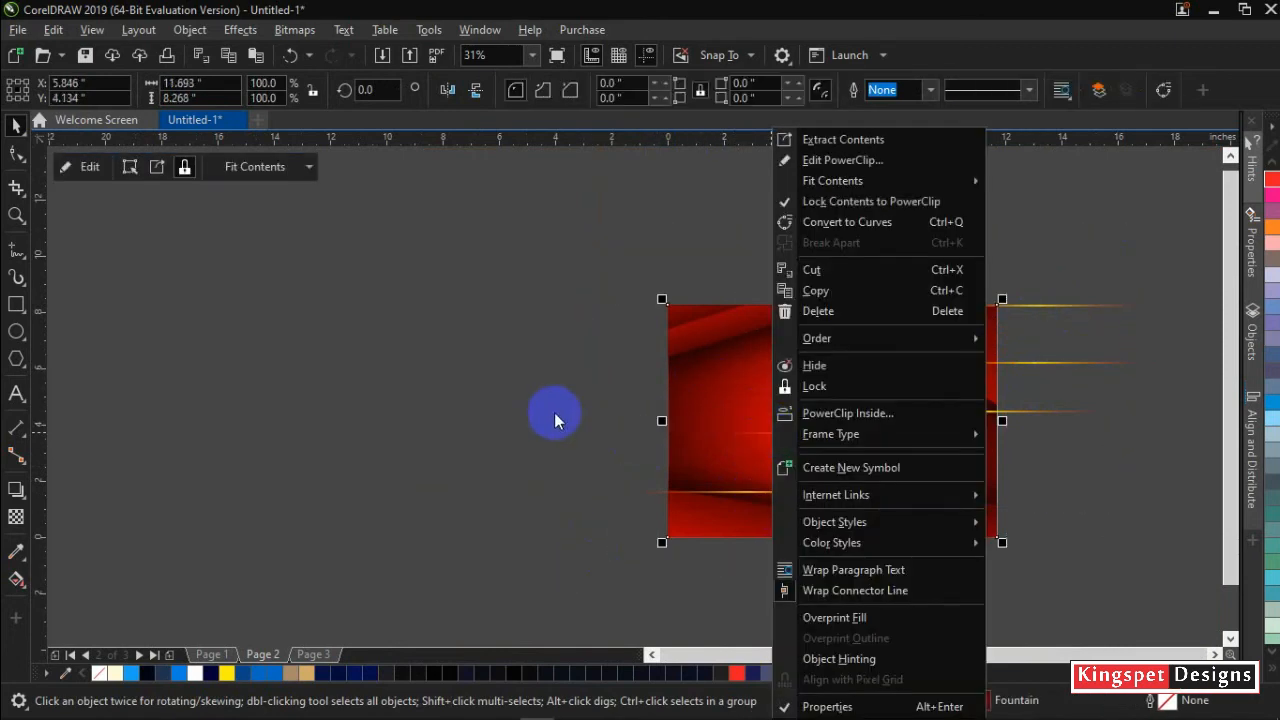
{"action": "left_click", "coordinate": [569, 380]}
Select all five streaks and PowerClip them inside the red background rectangle
{"action": "left_click_drag", "start_coordinate": [1185, 237], "coordinate": [609, 556]}
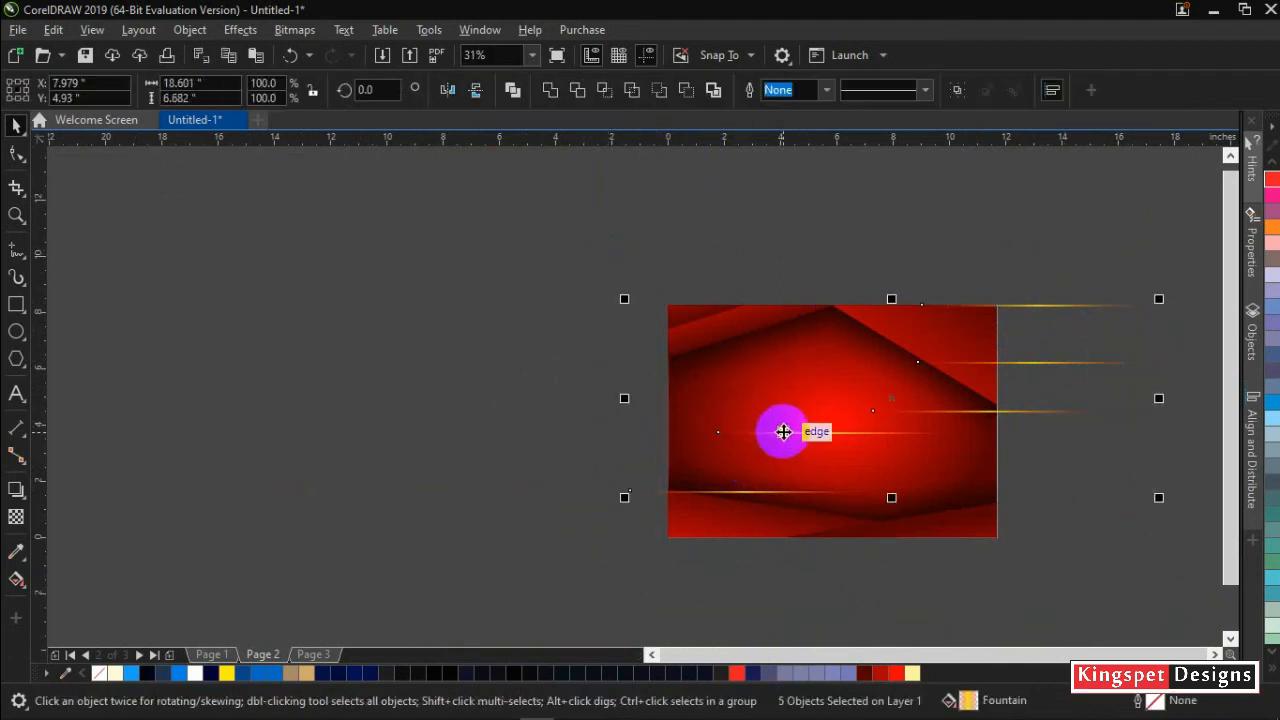
{"action": "right_click", "coordinate": [783, 431]}
{"action": "left_click", "coordinate": [800, 437]}
{"action": "left_click", "coordinate": [773, 372]}
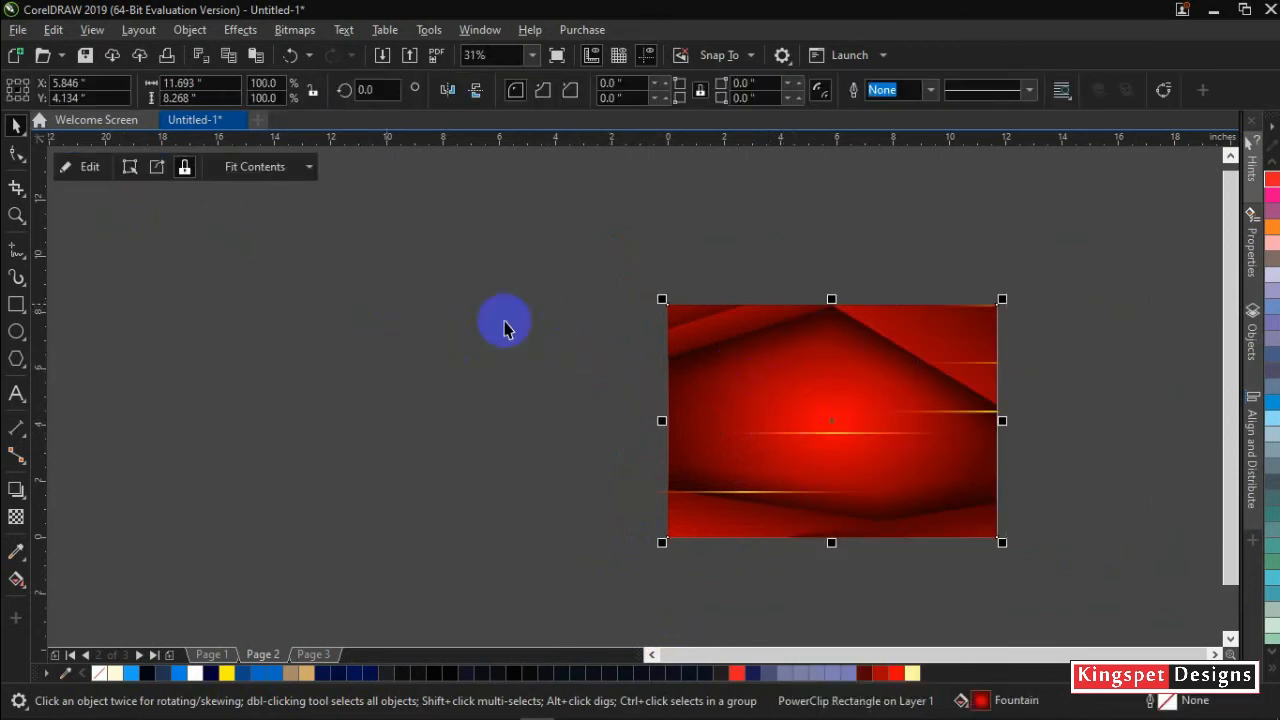
Open the PowerClip contents for editing and rotate the lowest streak to about 351° to match the slope of the lower-left bar
{"action": "left_click", "coordinate": [90, 167]}
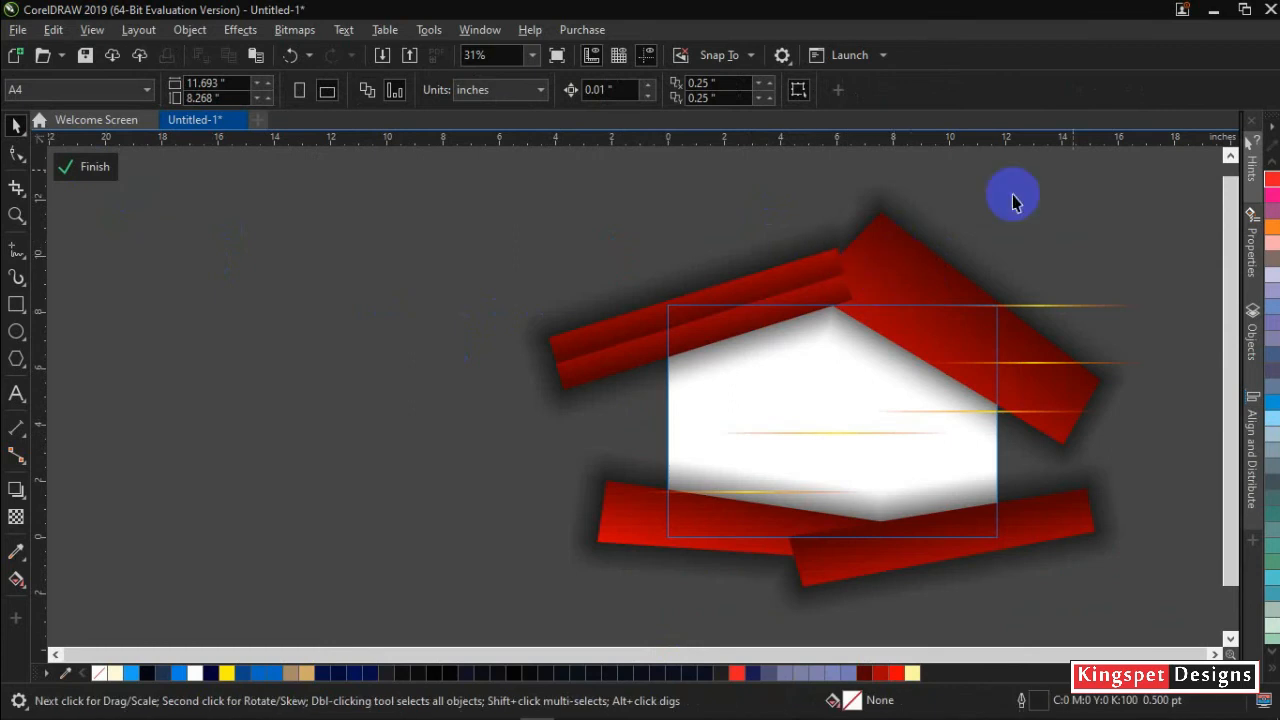
{"action": "left_click", "coordinate": [770, 492]}
{"action": "left_click", "coordinate": [777, 490]}
{"action": "left_click_drag", "start_coordinate": [868, 497], "coordinate": [863, 520]}
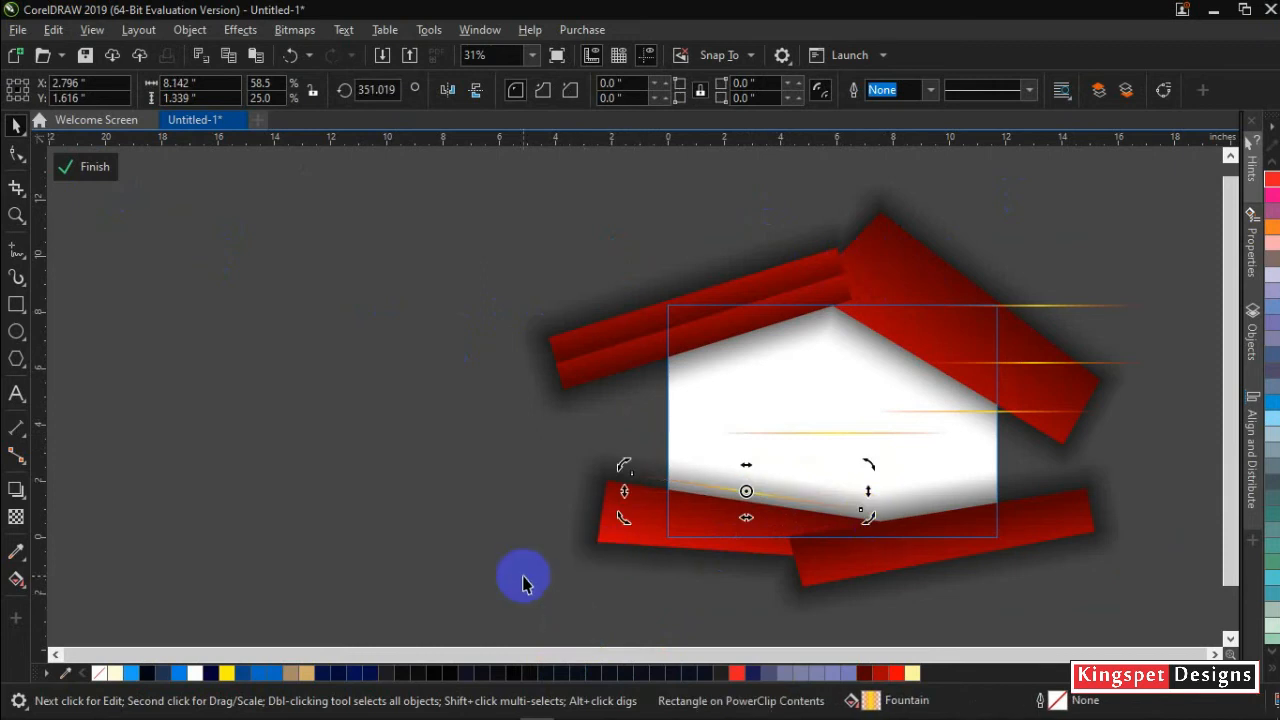
{"action": "left_click", "coordinate": [586, 537]}
{"action": "left_click", "coordinate": [626, 537]}
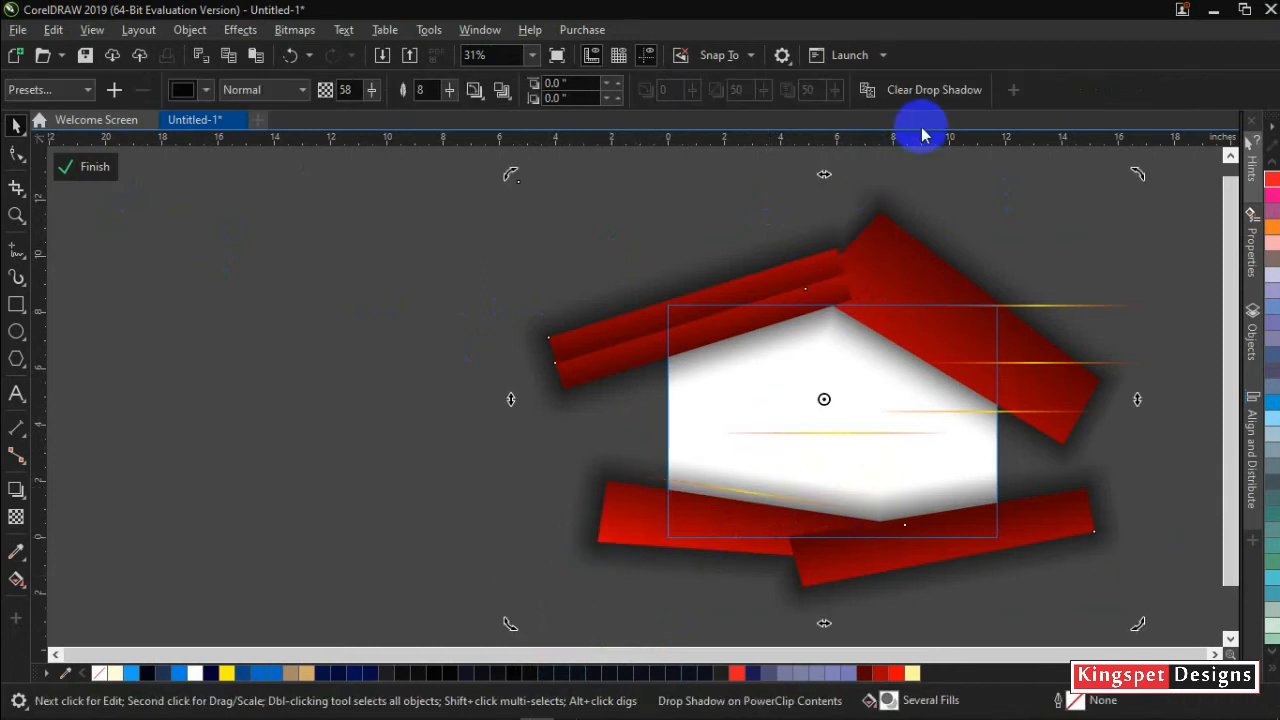
{"action": "left_click", "coordinate": [1168, 274]}
Move the rotated streak onto the lower-left bar's upper edge, centred at about X 3.01, Y 1.22 inches
{"action": "scroll", "coordinate": [694, 500], "scroll_direction": "up", "scroll_amount": 2}
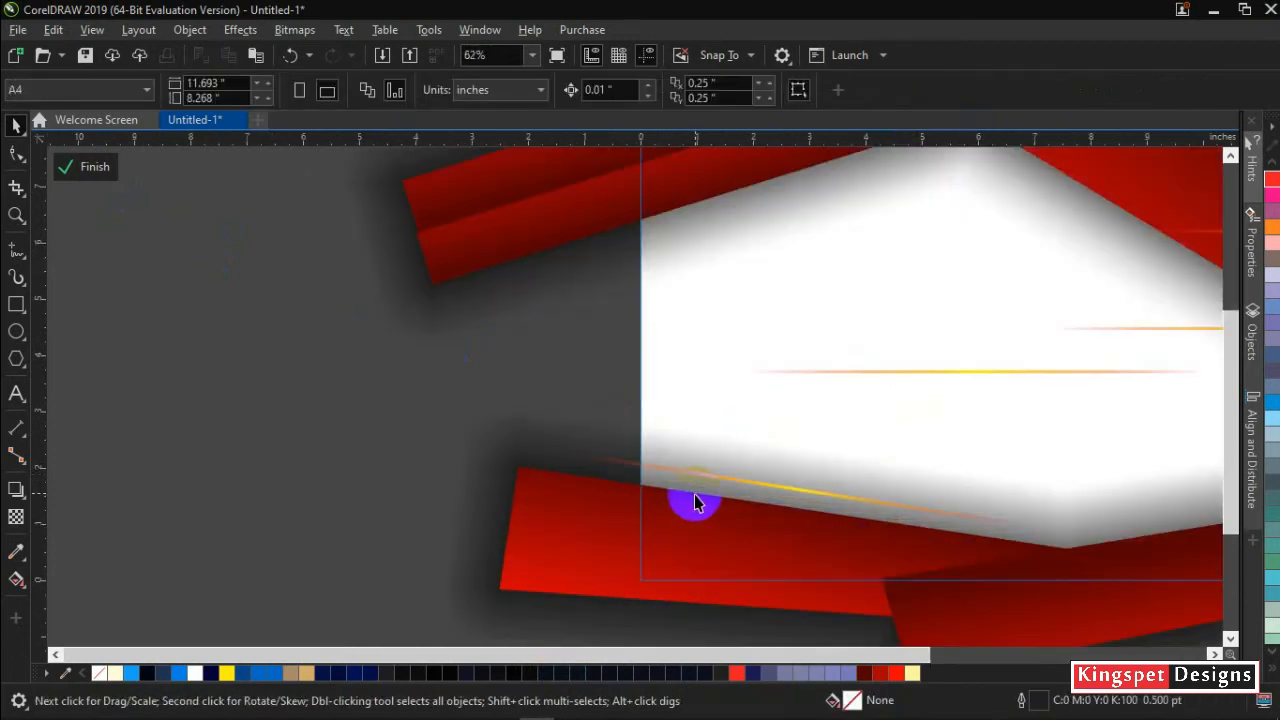
{"action": "left_click_drag", "start_coordinate": [775, 486], "coordinate": [777, 508]}
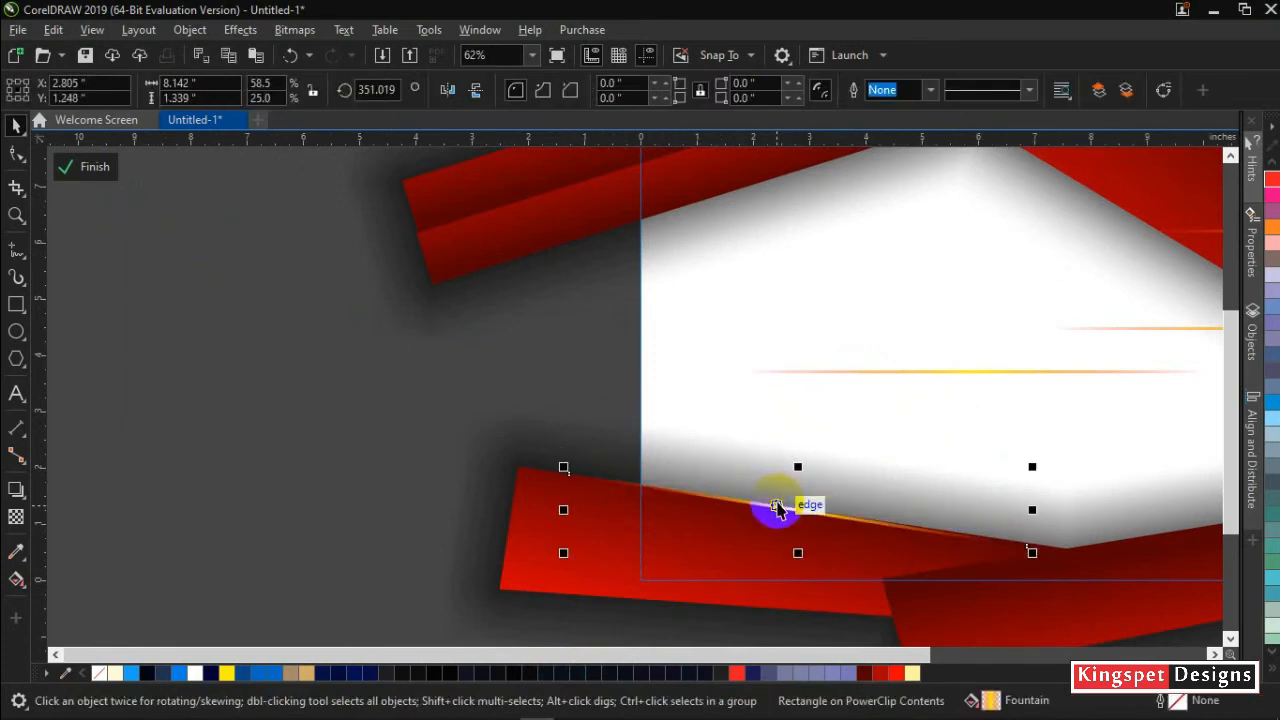
{"action": "scroll", "coordinate": [754, 517], "scroll_direction": "up", "scroll_amount": 2}
{"action": "left_click_drag", "start_coordinate": [820, 515], "coordinate": [843, 521]}
{"action": "scroll", "coordinate": [842, 520], "scroll_direction": "down", "scroll_amount": 2}
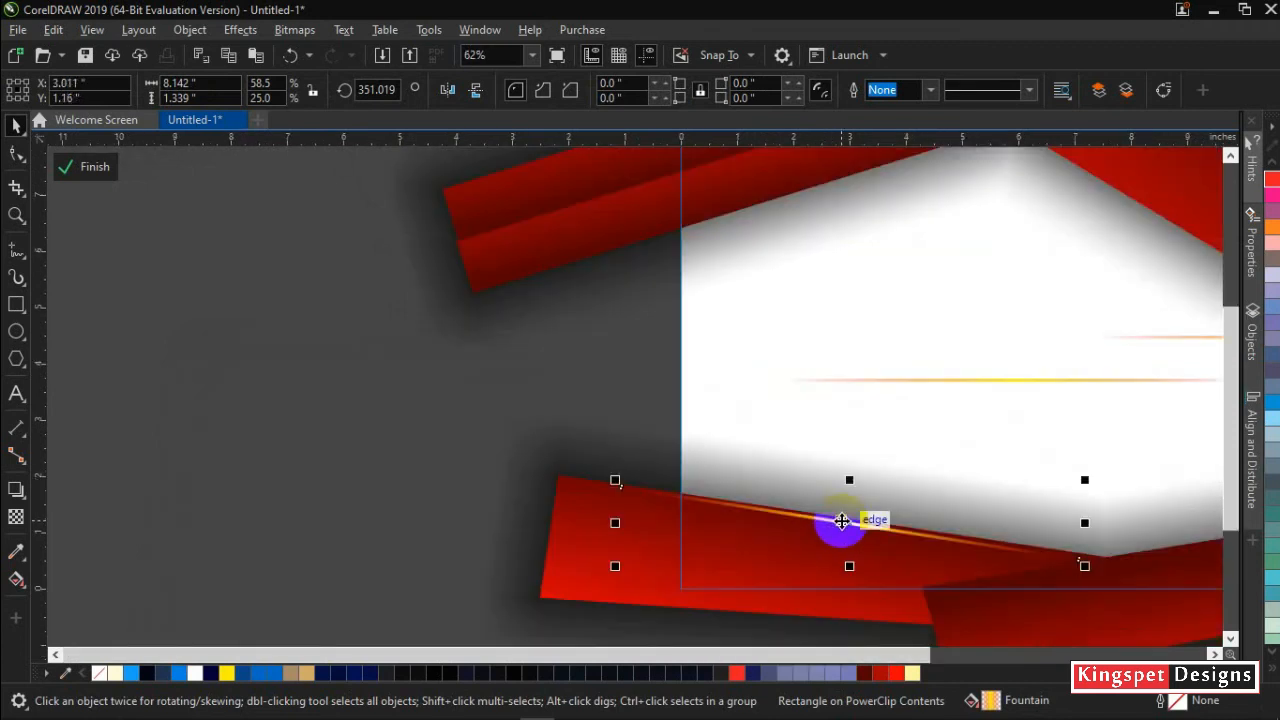
{"action": "key", "text": "Up"}
{"action": "key", "text": "Up"}
{"action": "key", "text": "Up"}
{"action": "key", "text": "Up"}
{"action": "key", "text": "Up"}
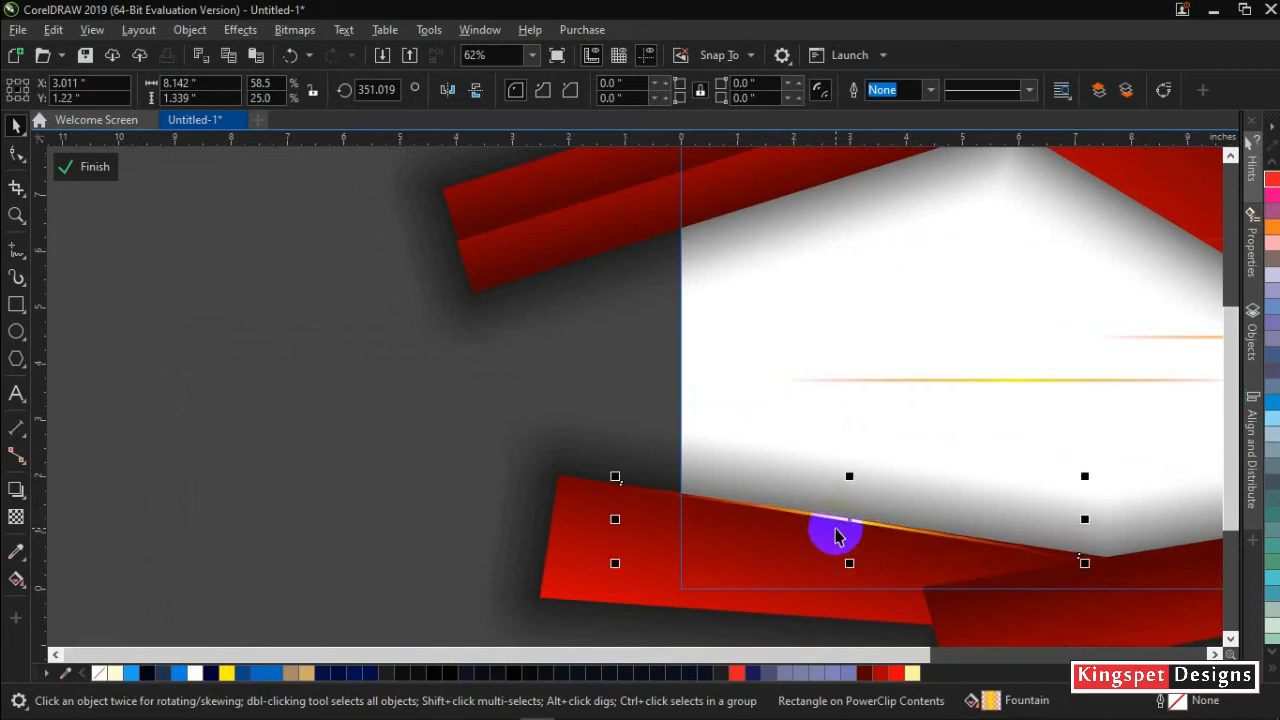
Fine-tune the rotation of the streak on the lower-left bar to about 351.39°
{"action": "left_click", "coordinate": [788, 509]}
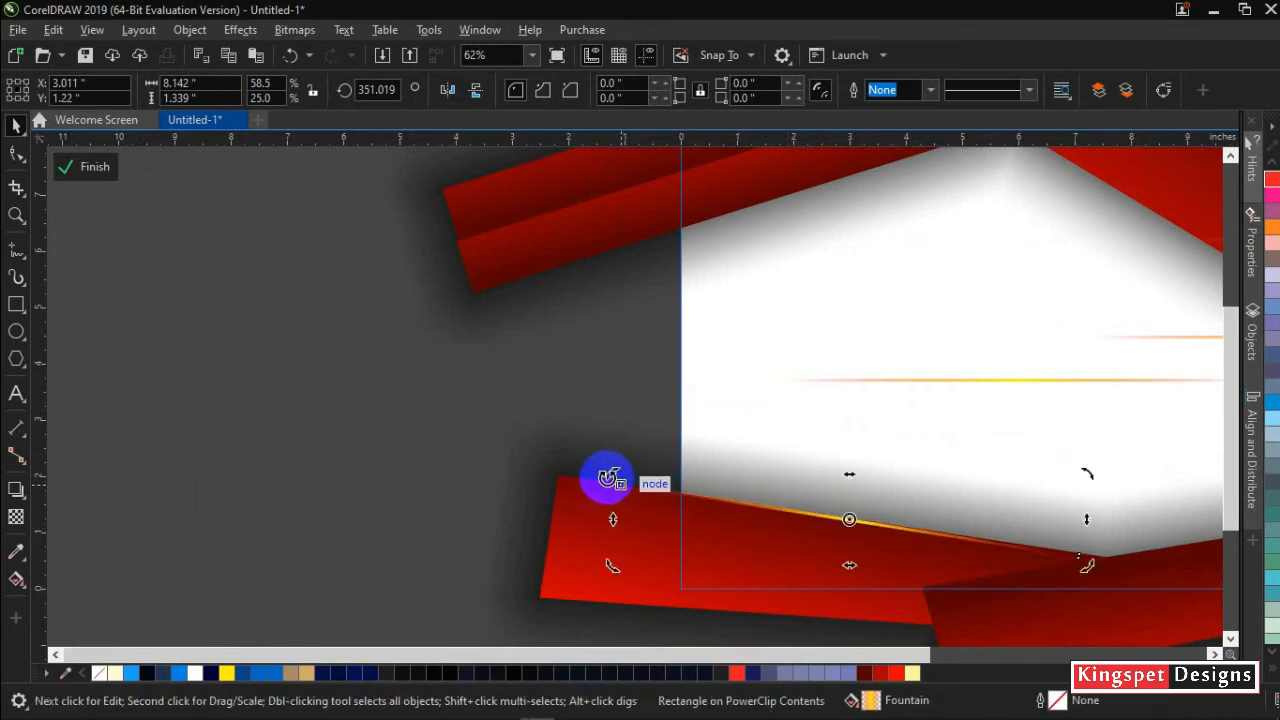
{"action": "left_click_drag", "start_coordinate": [609, 479], "coordinate": [609, 475]}
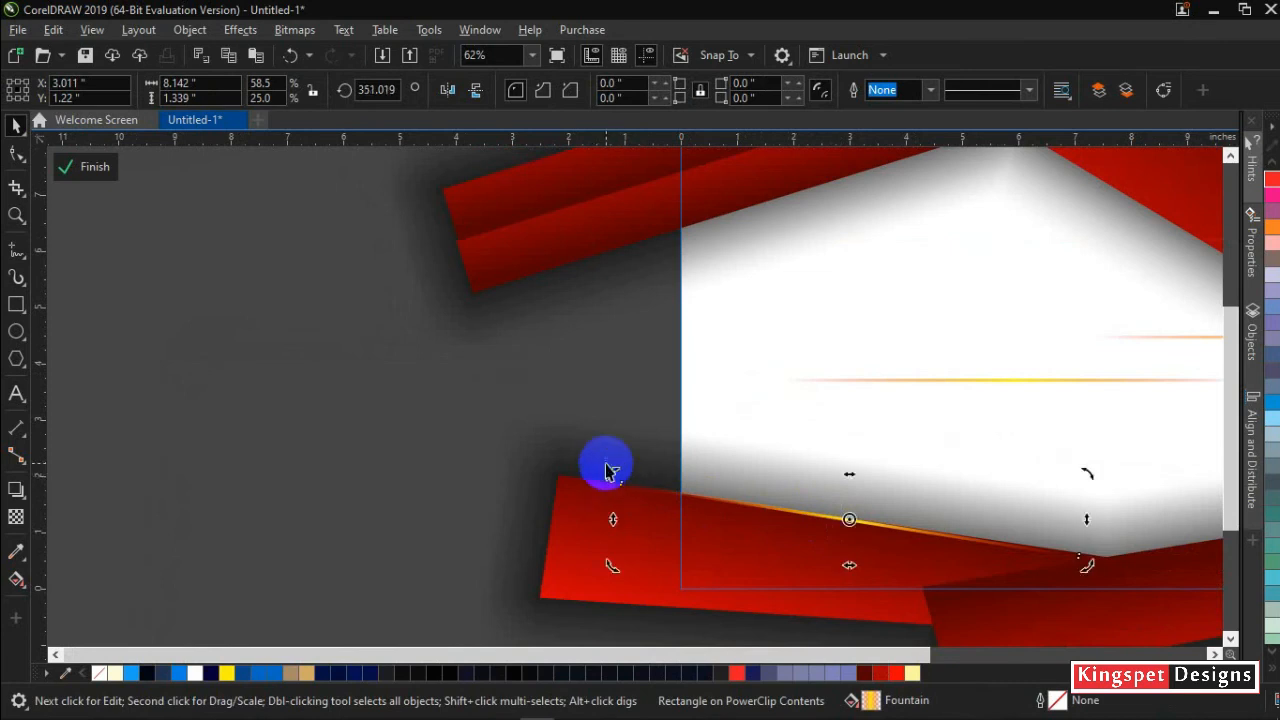
{"action": "scroll", "coordinate": [609, 470], "scroll_direction": "up", "scroll_amount": 4}
{"action": "scroll", "coordinate": [640, 533], "scroll_direction": "up", "scroll_amount": 2}
{"action": "left_click_drag", "start_coordinate": [682, 553], "coordinate": [678, 559]}
{"action": "scroll", "coordinate": [678, 559], "scroll_direction": "down", "scroll_amount": 3}
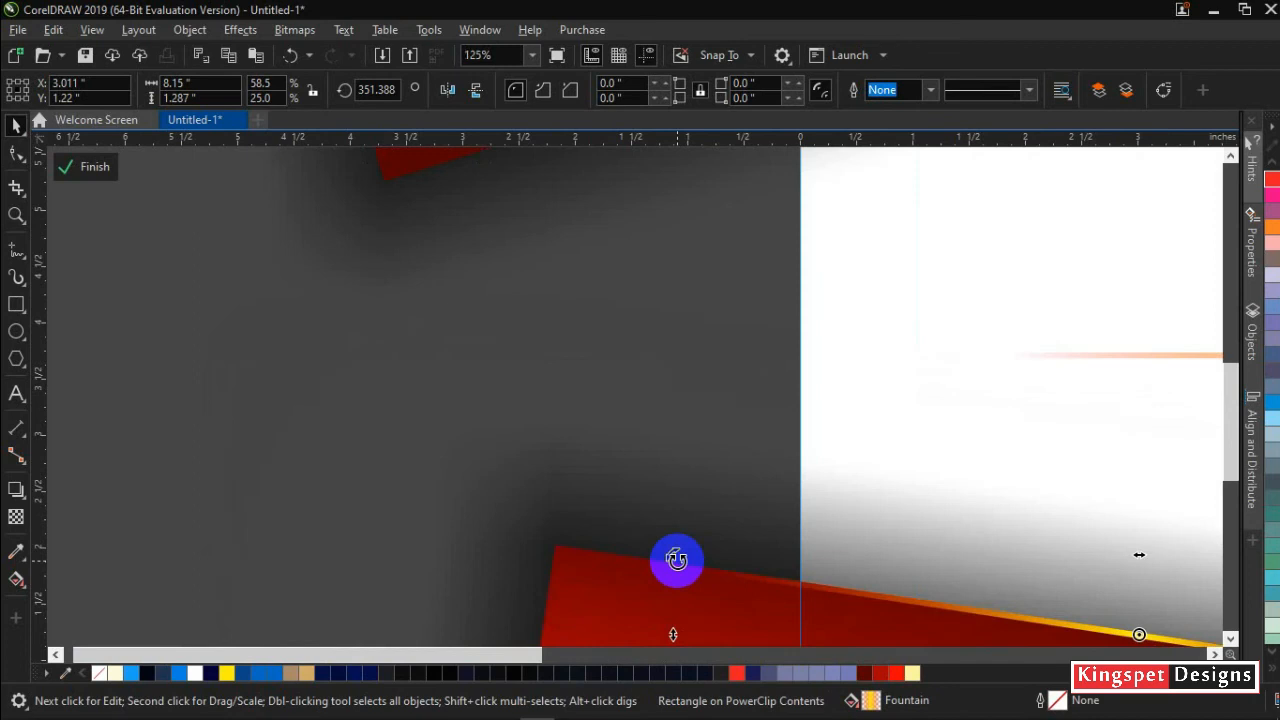
Refine the lower streak's rotation to about 351.32° along the bar's edge and finish editing the PowerClip contents
{"action": "scroll", "coordinate": [676, 559], "scroll_direction": "down", "scroll_amount": 1}
{"action": "left_click_drag", "start_coordinate": [1025, 614], "coordinate": [698, 336]}
{"action": "scroll", "coordinate": [698, 336], "scroll_direction": "up", "scroll_amount": 1}
{"action": "scroll", "coordinate": [757, 334], "scroll_direction": "up", "scroll_amount": 2}
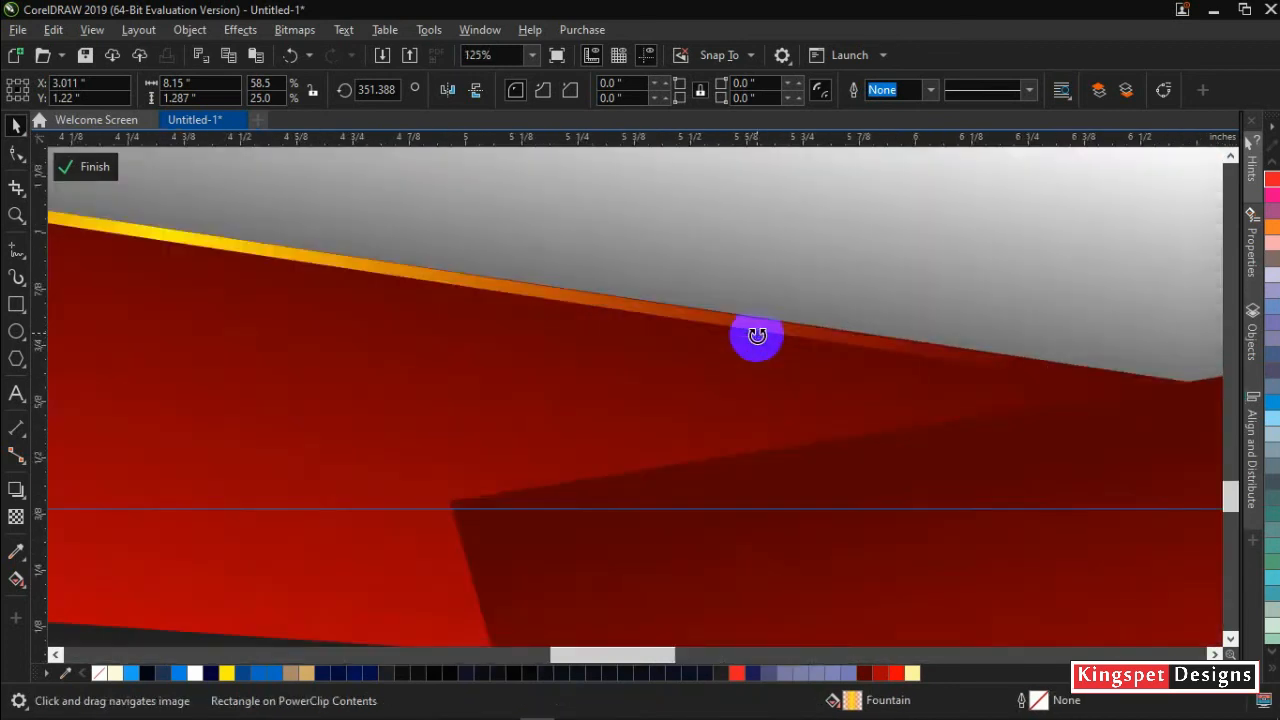
{"action": "left_click_drag", "start_coordinate": [894, 320], "coordinate": [642, 473]}
{"action": "scroll", "coordinate": [826, 451], "scroll_direction": "down", "scroll_amount": 1}
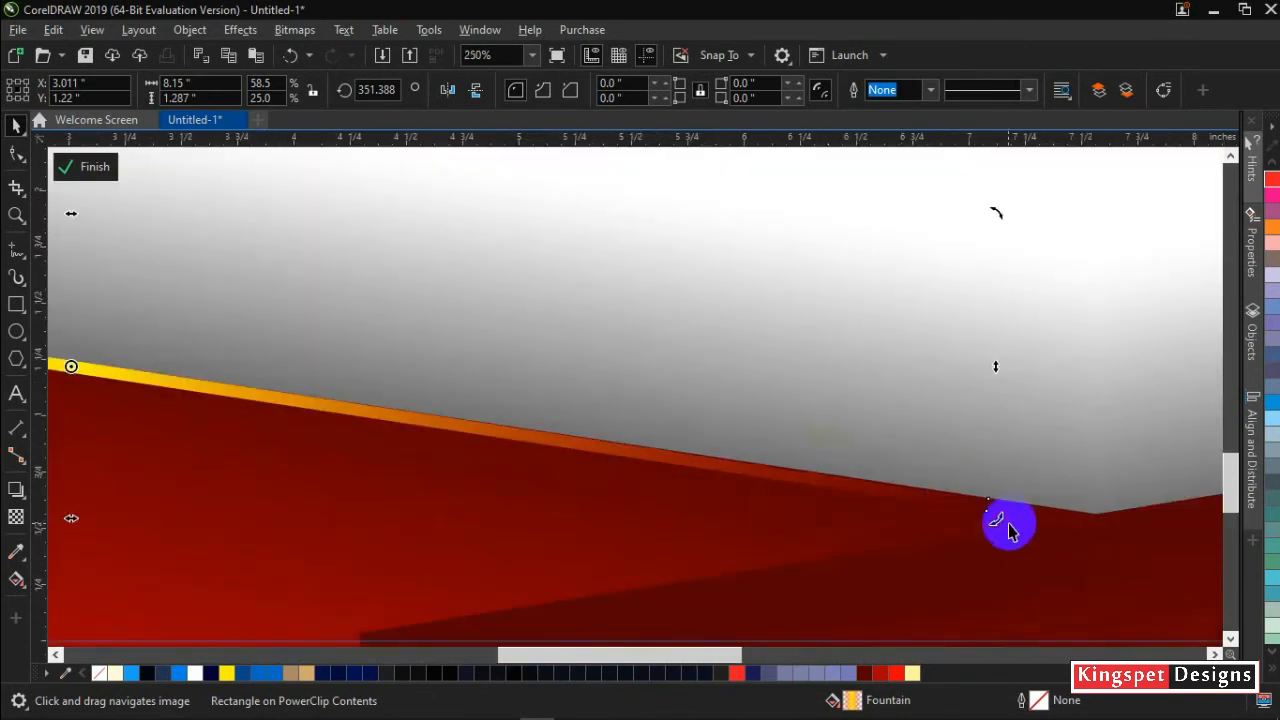
{"action": "left_click_drag", "start_coordinate": [1000, 521], "coordinate": [998, 520]}
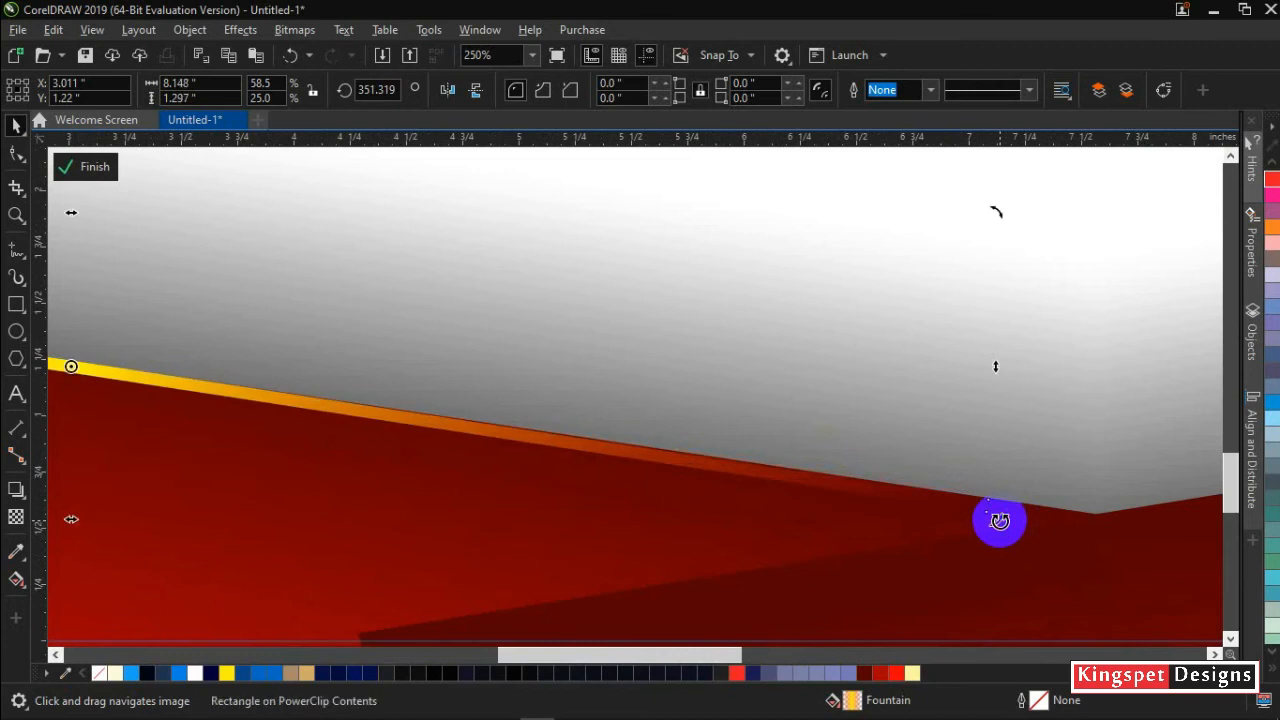
{"action": "scroll", "coordinate": [1000, 521], "scroll_direction": "down", "scroll_amount": 3}
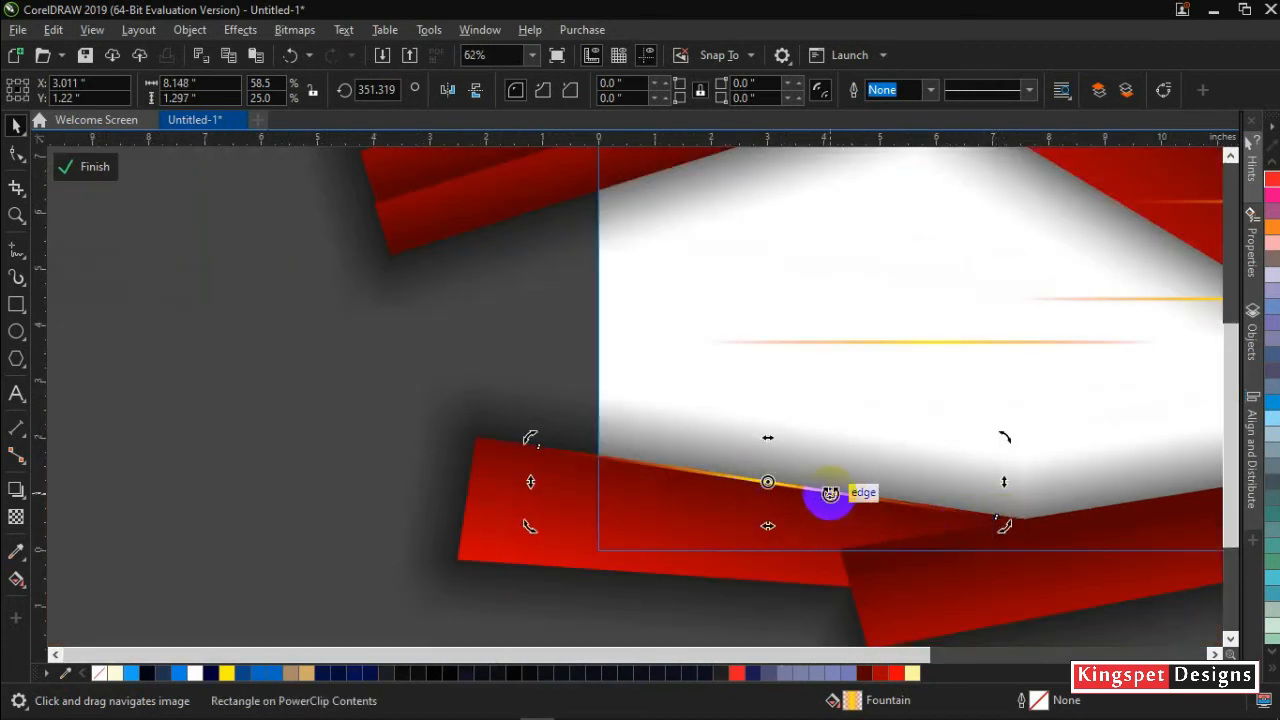
{"action": "left_click", "coordinate": [112, 178]}
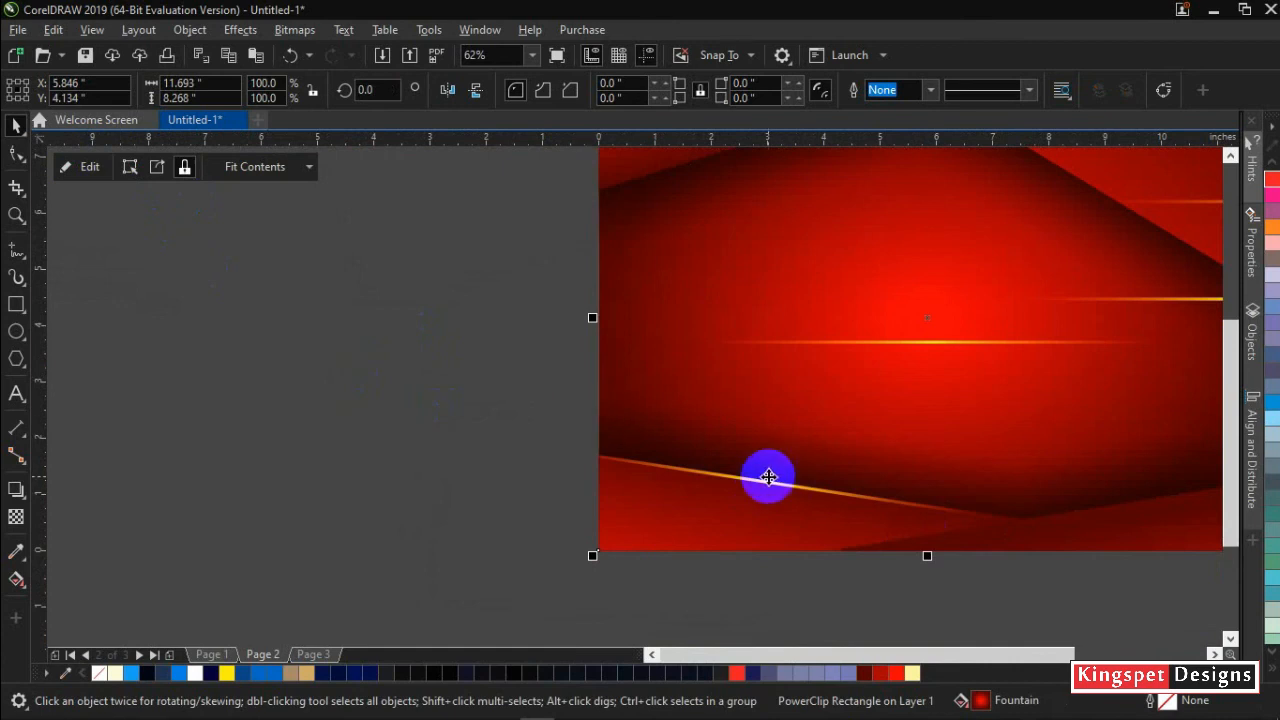
{"action": "scroll", "coordinate": [603, 503], "scroll_direction": "down", "scroll_amount": 1}
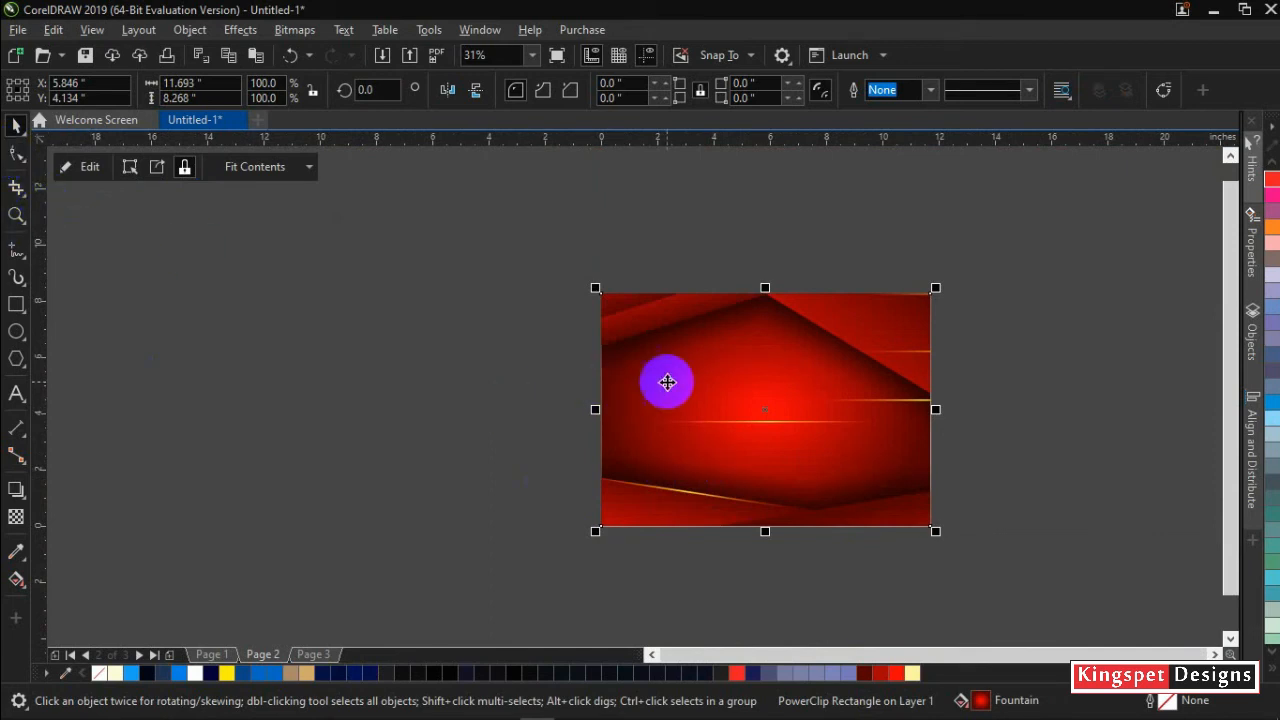
Reopen the PowerClip contents and move the middle streak onto the upper-left bars, centred at about X 1.65, Y 7.18 inches
{"action": "left_click", "coordinate": [668, 381]}
{"action": "left_click", "coordinate": [90, 167]}
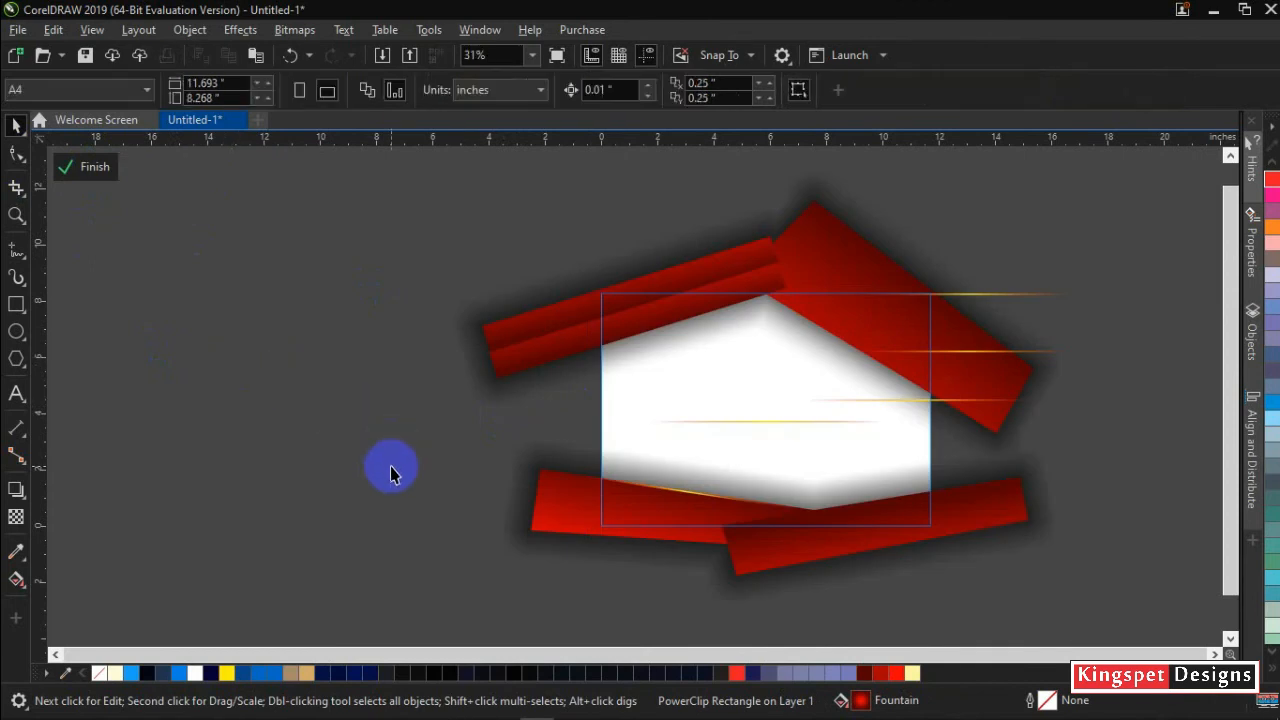
{"action": "left_click", "coordinate": [691, 503]}
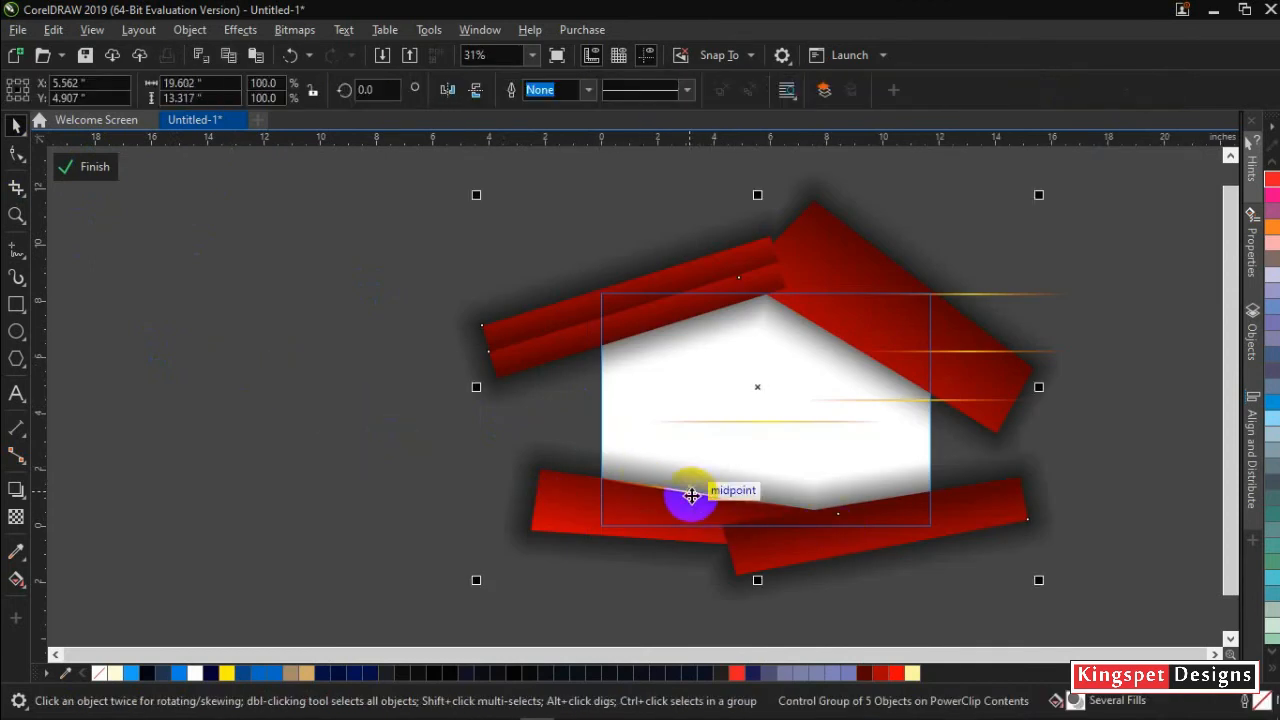
{"action": "left_click", "coordinate": [666, 490]}
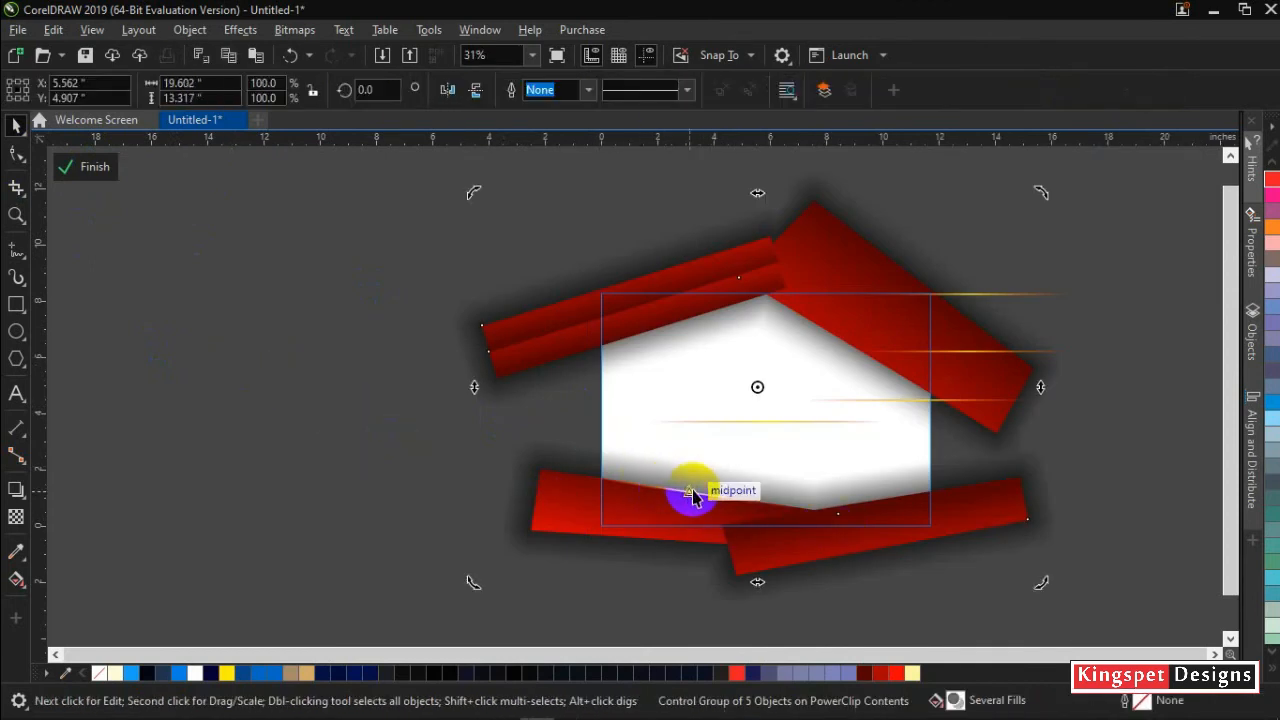
{"action": "left_click", "coordinate": [1090, 443]}
{"action": "scroll", "coordinate": [794, 420], "scroll_direction": "up", "scroll_amount": 3}
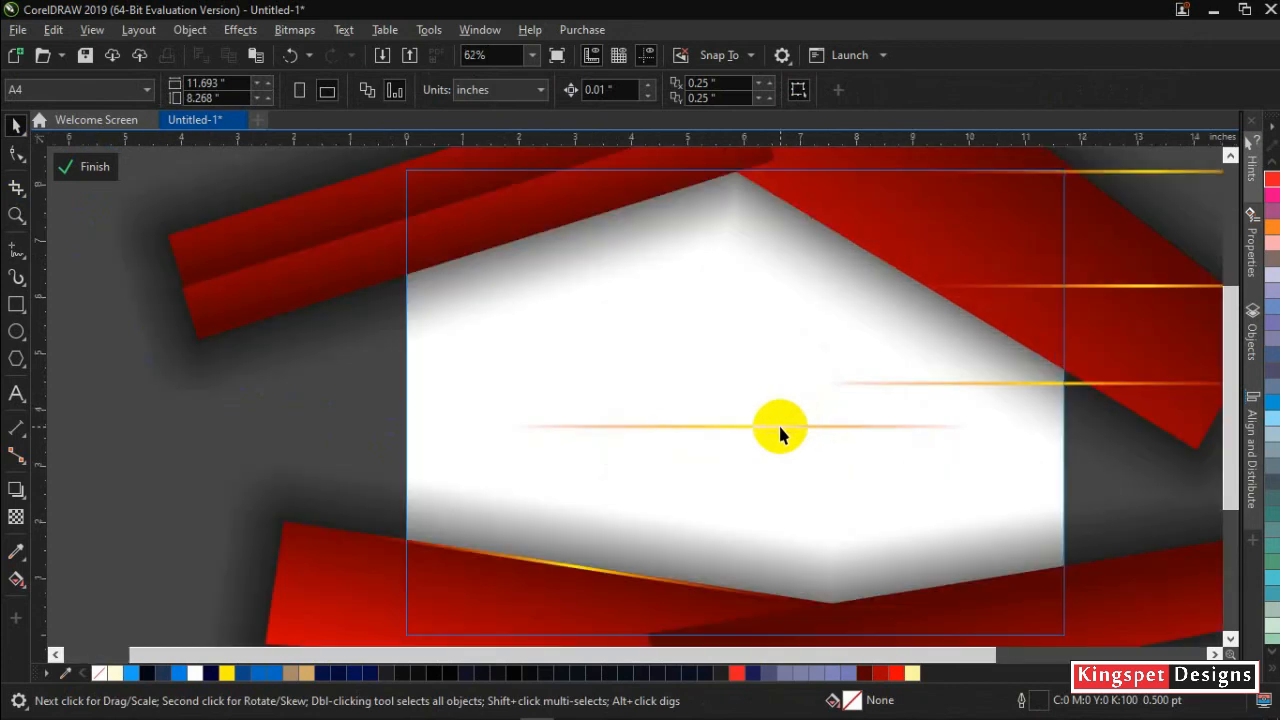
{"action": "left_click", "coordinate": [780, 427]}
{"action": "left_click_drag", "start_coordinate": [780, 427], "coordinate": [540, 236]}
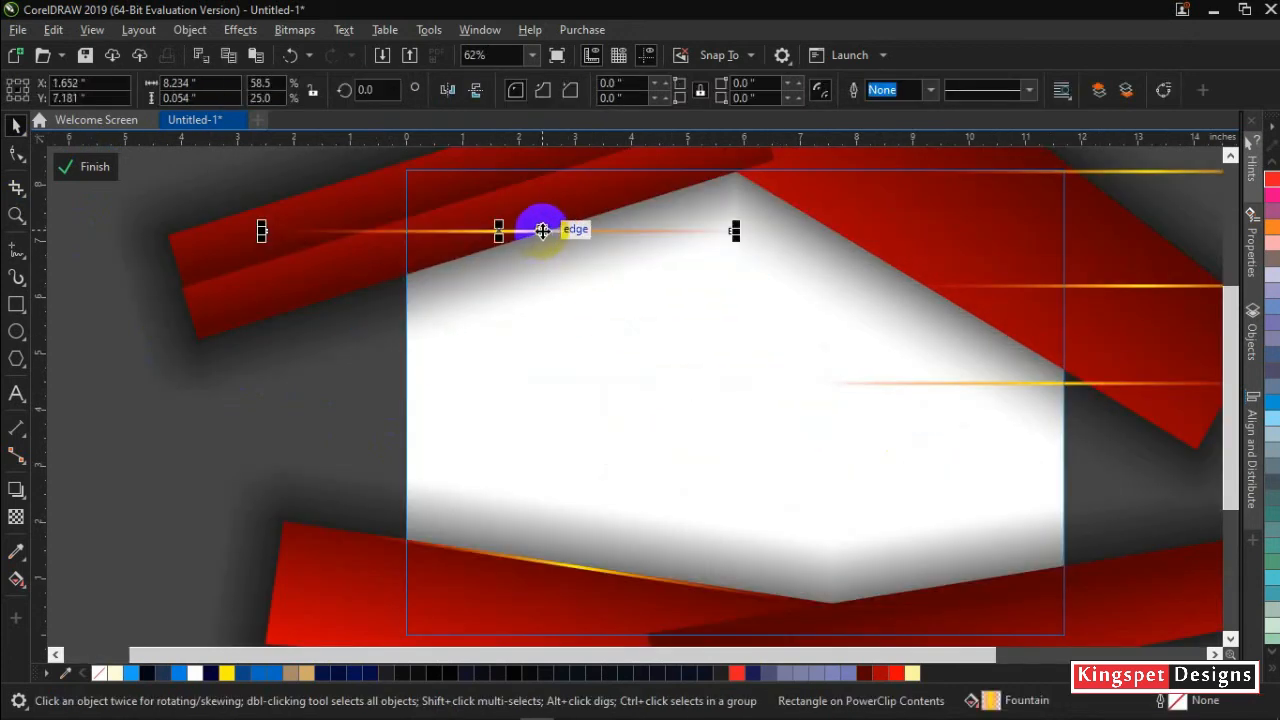
Rotate the upper-left streak to about 16.4° and move it onto the bar's lower edge at about X 2.18, Y 7.09 inches
{"action": "left_click", "coordinate": [542, 231]}
{"action": "left_click_drag", "start_coordinate": [738, 237], "coordinate": [740, 166]}
{"action": "left_click_drag", "start_coordinate": [581, 208], "coordinate": [611, 214]}
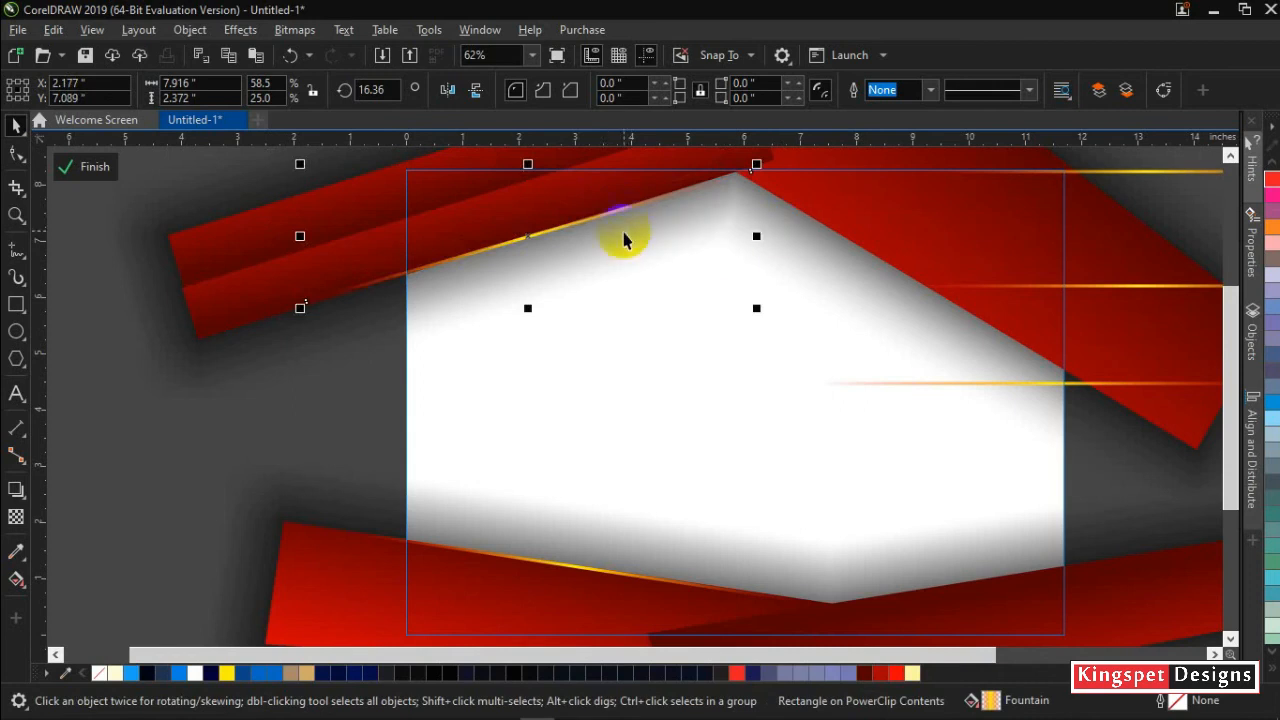
Fine-tune the upper-left streak's rotation to about 17.13° and slide it along the bar's edge to about X 3.27, Y 7.46 inches
{"action": "scroll", "coordinate": [620, 205], "scroll_direction": "up", "scroll_amount": 2}
{"action": "left_click", "coordinate": [714, 316]}
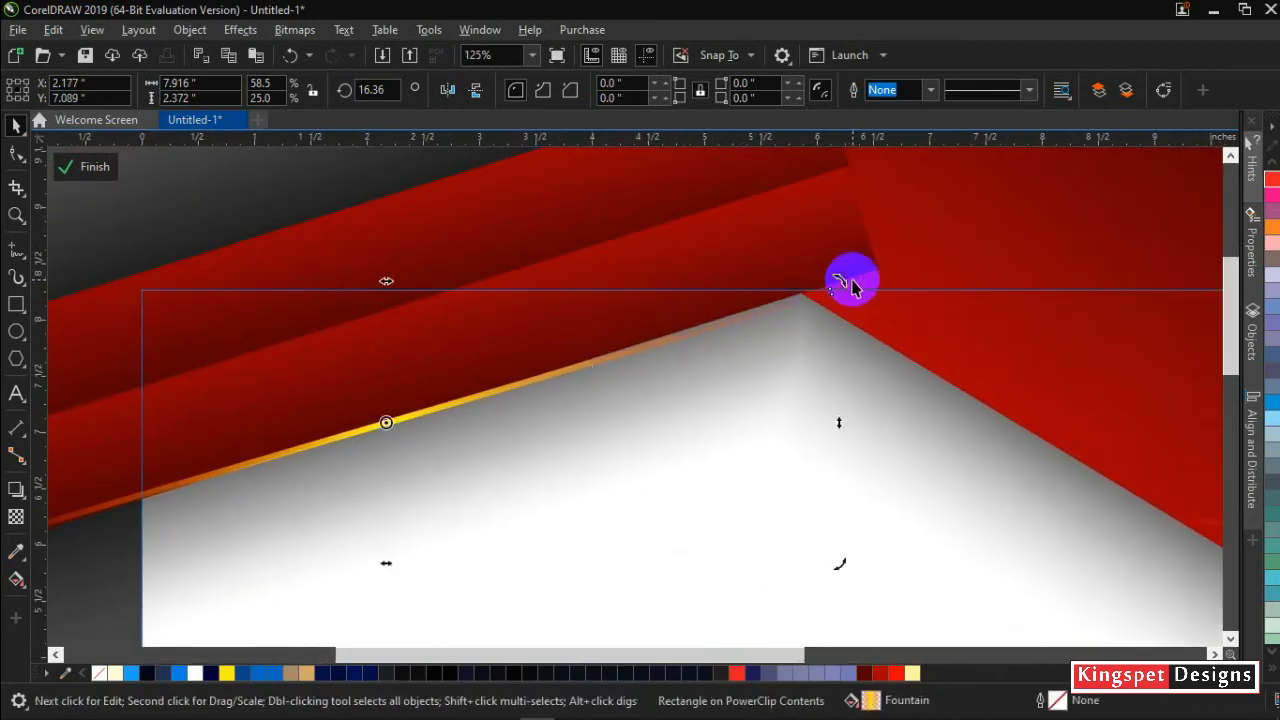
{"action": "left_click_drag", "start_coordinate": [841, 278], "coordinate": [835, 275]}
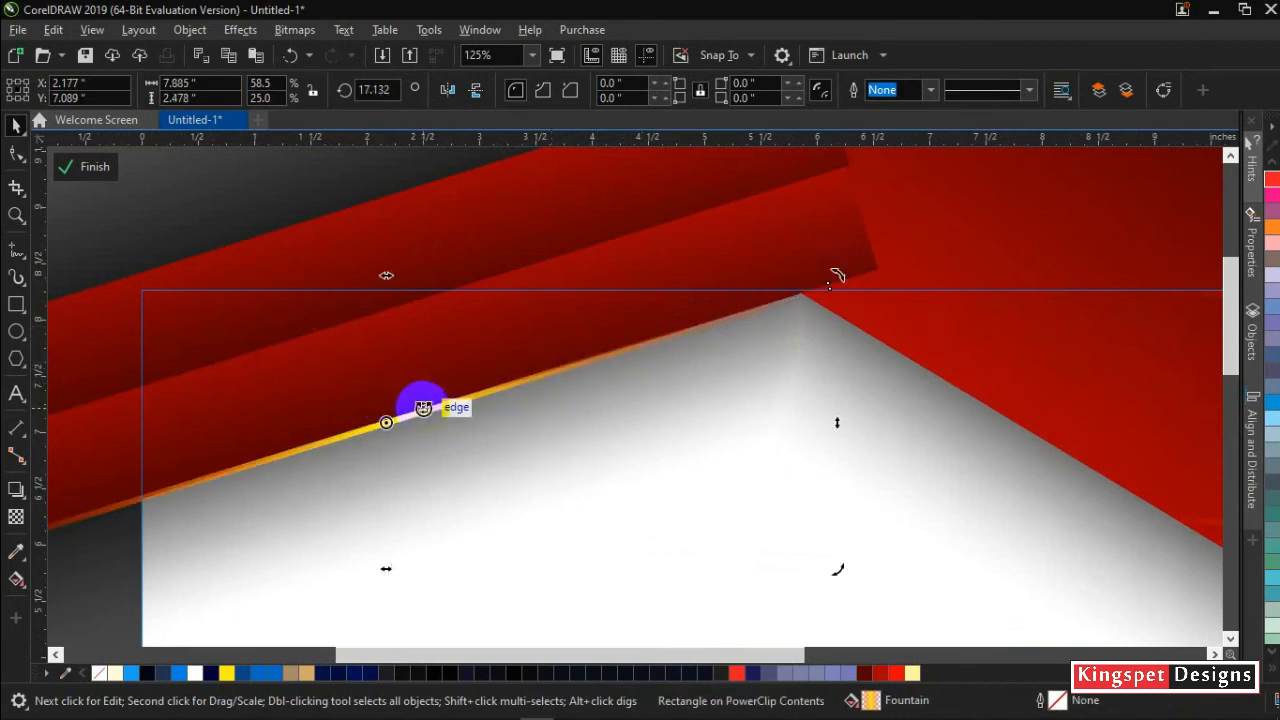
{"action": "left_click_drag", "start_coordinate": [425, 412], "coordinate": [548, 372]}
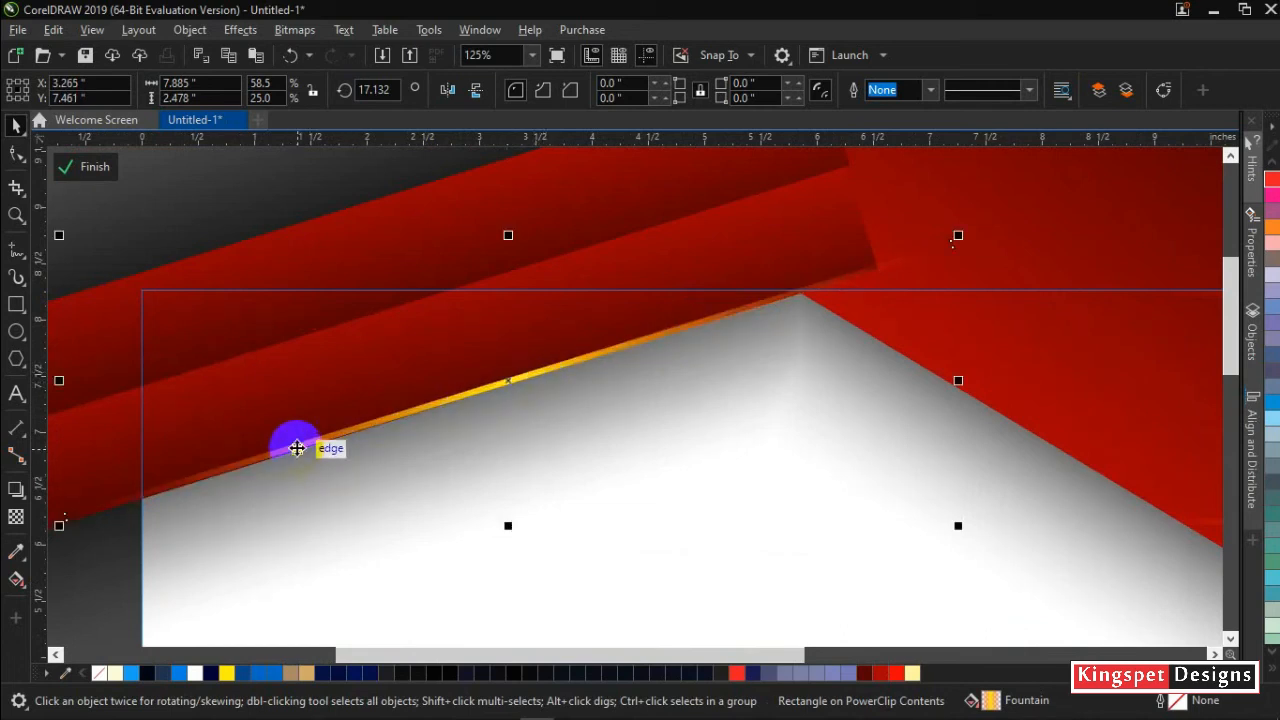
Enlarge the upper-left streak to about 9.68 × 3.04 inches and place a copy of it along the seam between the two upper-left bars
{"action": "scroll", "coordinate": [415, 414], "scroll_direction": "down", "scroll_amount": 1}
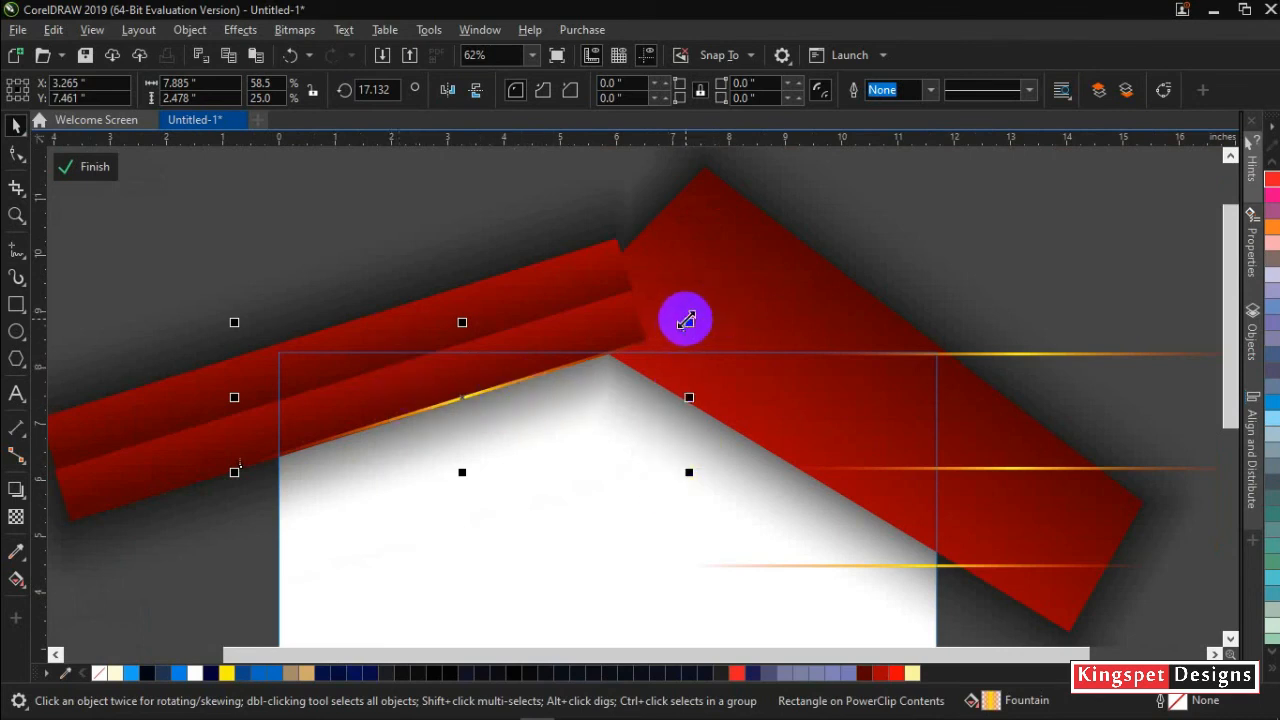
{"action": "left_click_drag", "start_coordinate": [690, 318], "coordinate": [740, 305]}
{"action": "left_click_drag", "start_coordinate": [485, 390], "coordinate": [465, 362]}
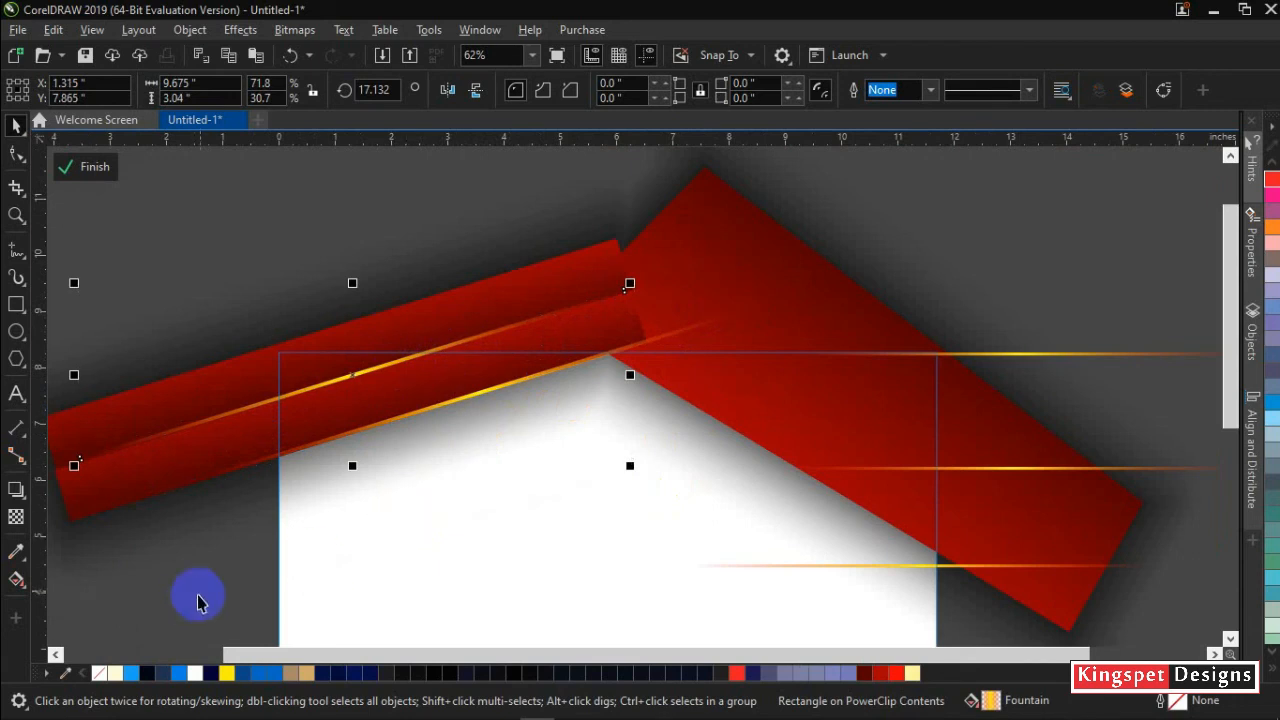
{"action": "left_click_drag", "start_coordinate": [75, 465], "coordinate": [305, 388]}
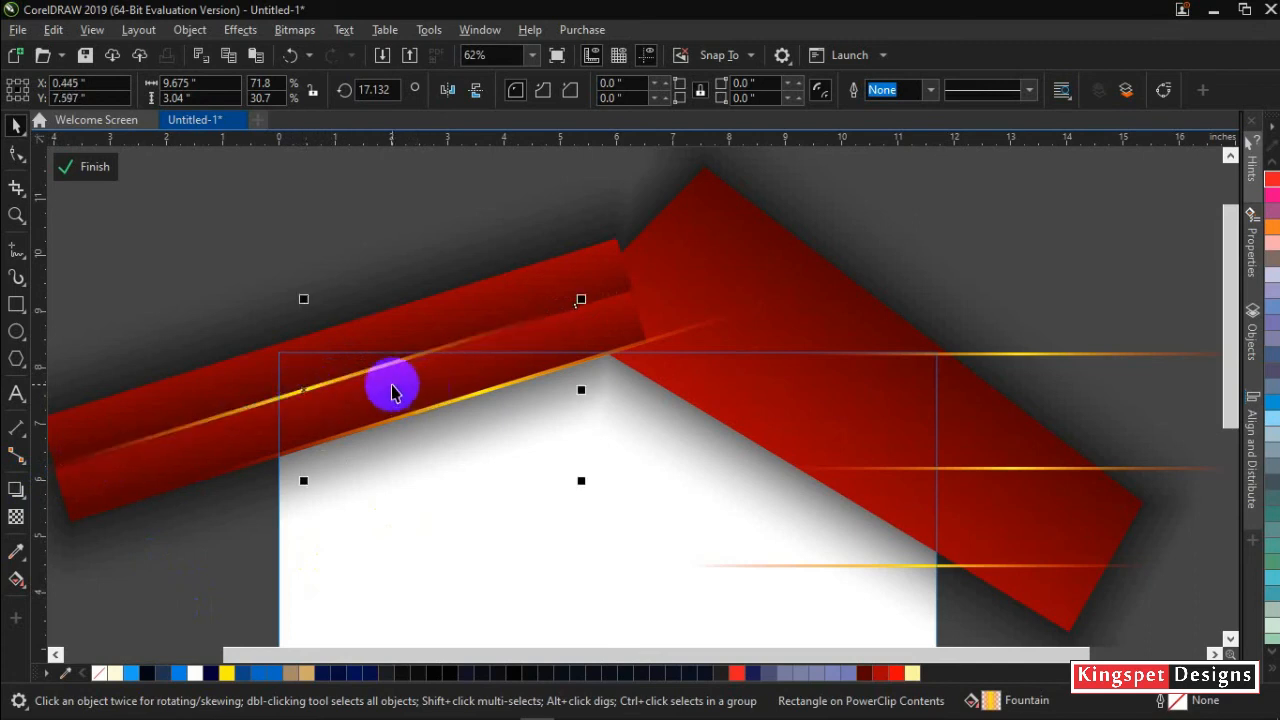
{"action": "mouse_move", "coordinate": [329, 377]}
{"action": "left_mouse_down"}
{"action": "mouse_move", "coordinate": [340, 388]}
{"action": "mouse_move", "coordinate": [340, 374]}
{"action": "left_mouse_up"}
{"action": "left_click", "coordinate": [165, 233]}
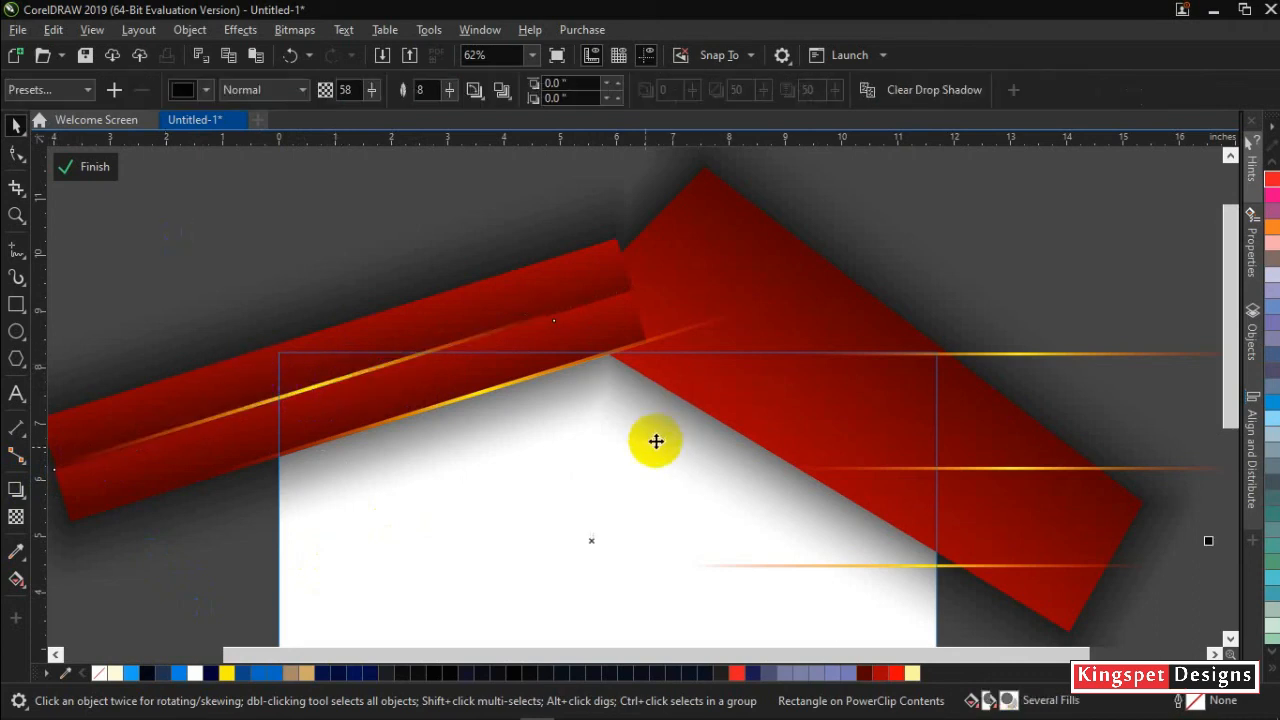
Move the topmost horizontal streak onto the large upper-right bar at about X 9.03, Y 6.82 inches and rotate it to about 330.09°
{"action": "scroll", "coordinate": [623, 462], "scroll_direction": "down", "scroll_amount": 1}
{"action": "left_click_drag", "start_coordinate": [631, 454], "coordinate": [519, 436]}
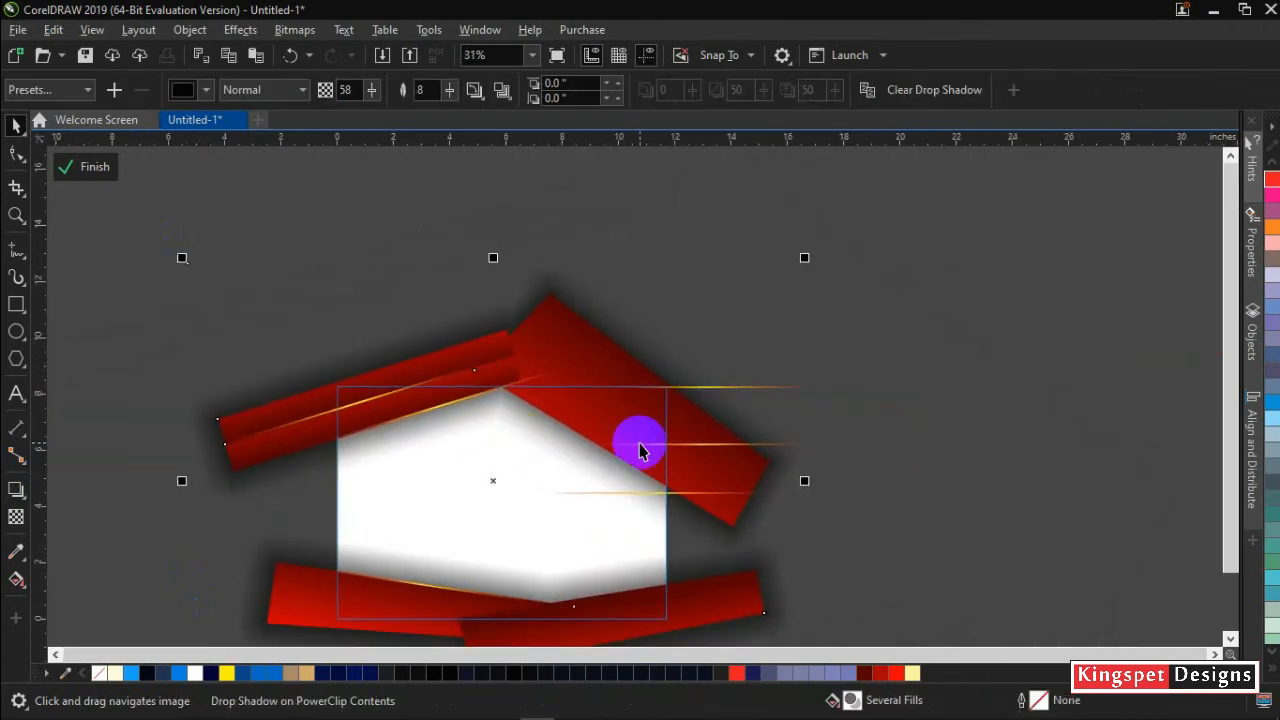
{"action": "scroll", "coordinate": [694, 397], "scroll_direction": "up", "scroll_amount": 1}
{"action": "left_click", "coordinate": [1009, 372]}
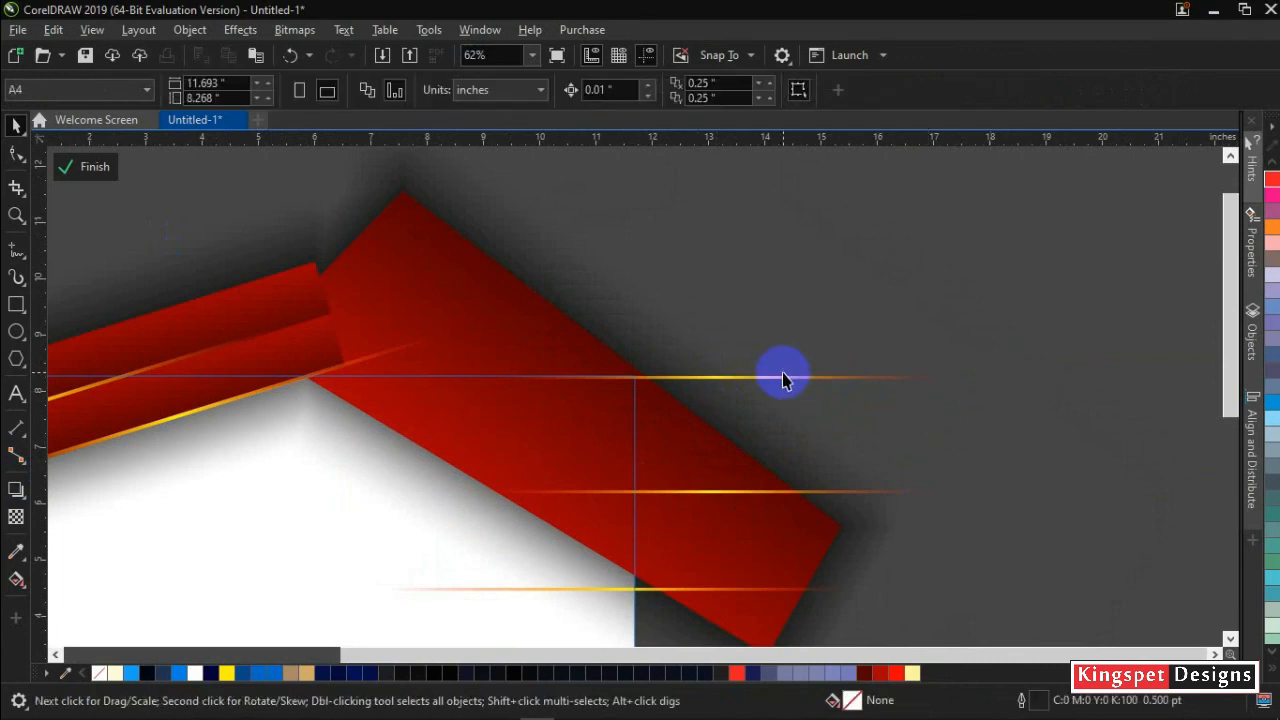
{"action": "left_click", "coordinate": [781, 378]}
{"action": "left_click_drag", "start_coordinate": [780, 376], "coordinate": [546, 460]}
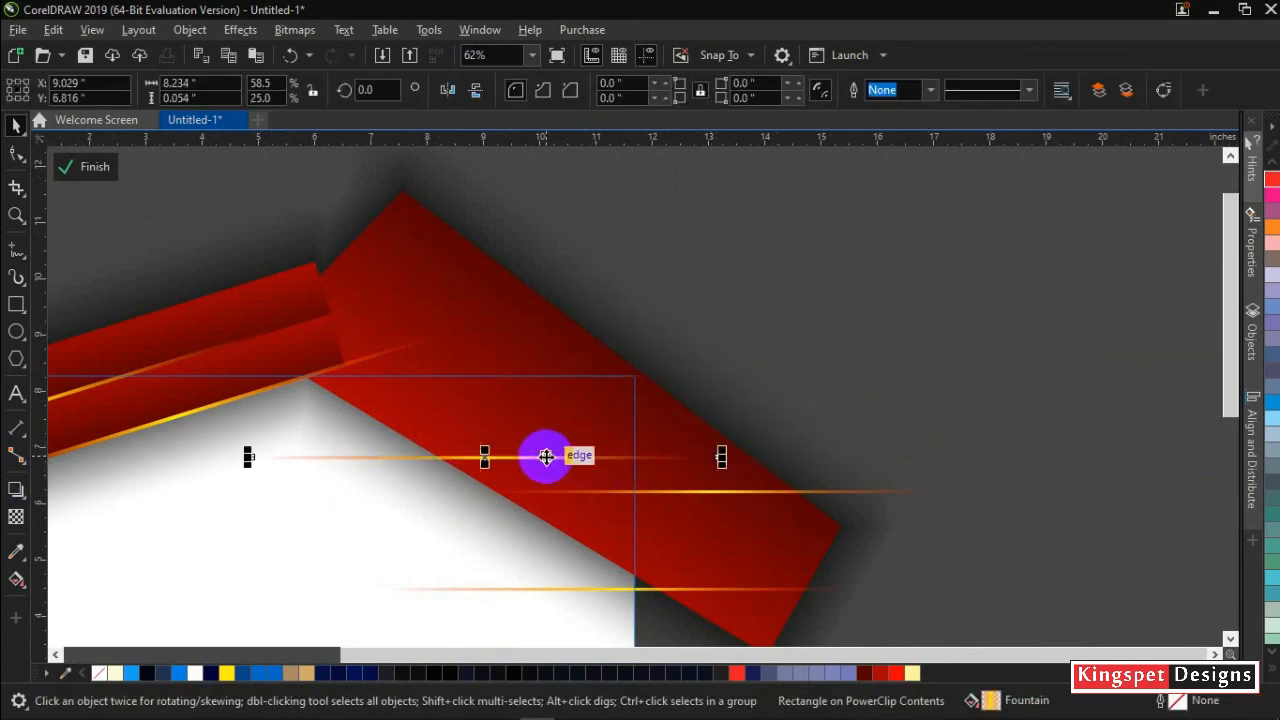
{"action": "left_click", "coordinate": [546, 457]}
{"action": "left_click_drag", "start_coordinate": [720, 464], "coordinate": [689, 583]}
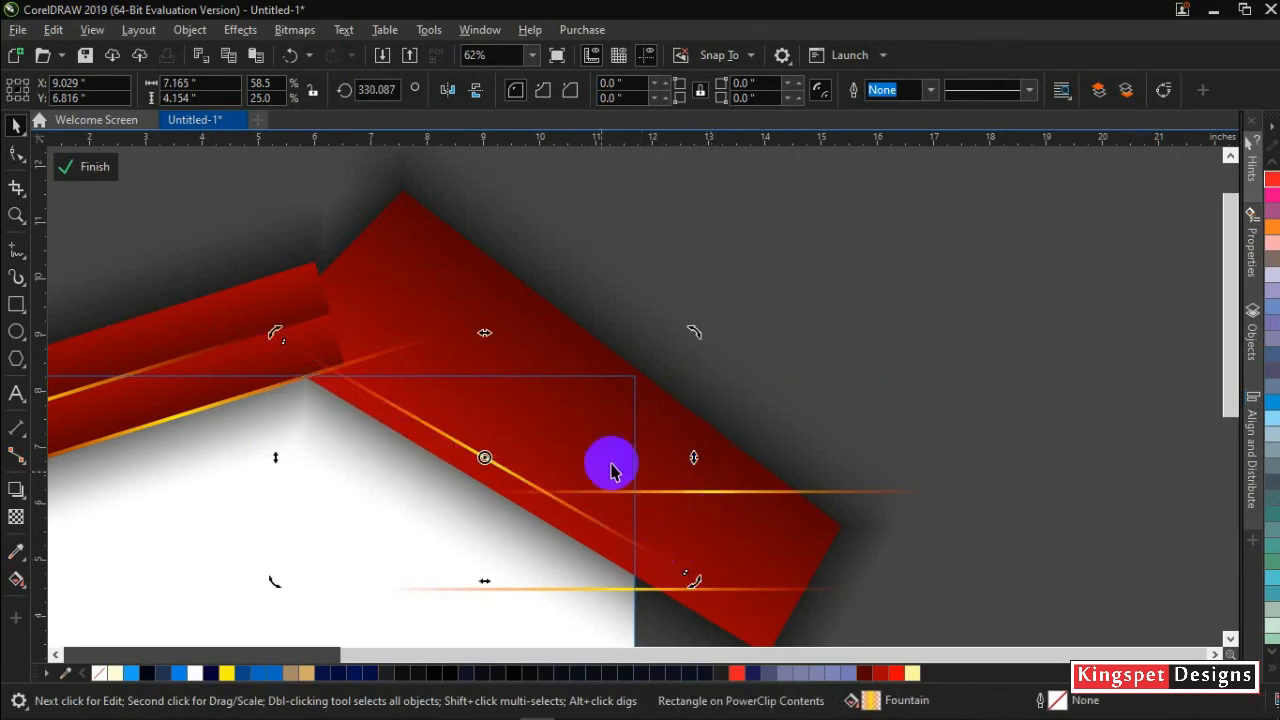
Enlarge the upper-right streak to 65.1% width scale, move it onto the bar's lower edge at about X 9.09, Y 6.31 inches, rotated to about 329.45°
{"action": "left_click", "coordinate": [517, 477]}
{"action": "left_click_drag", "start_coordinate": [692, 337], "coordinate": [737, 308]}
{"action": "left_click_drag", "start_coordinate": [537, 462], "coordinate": [518, 502]}
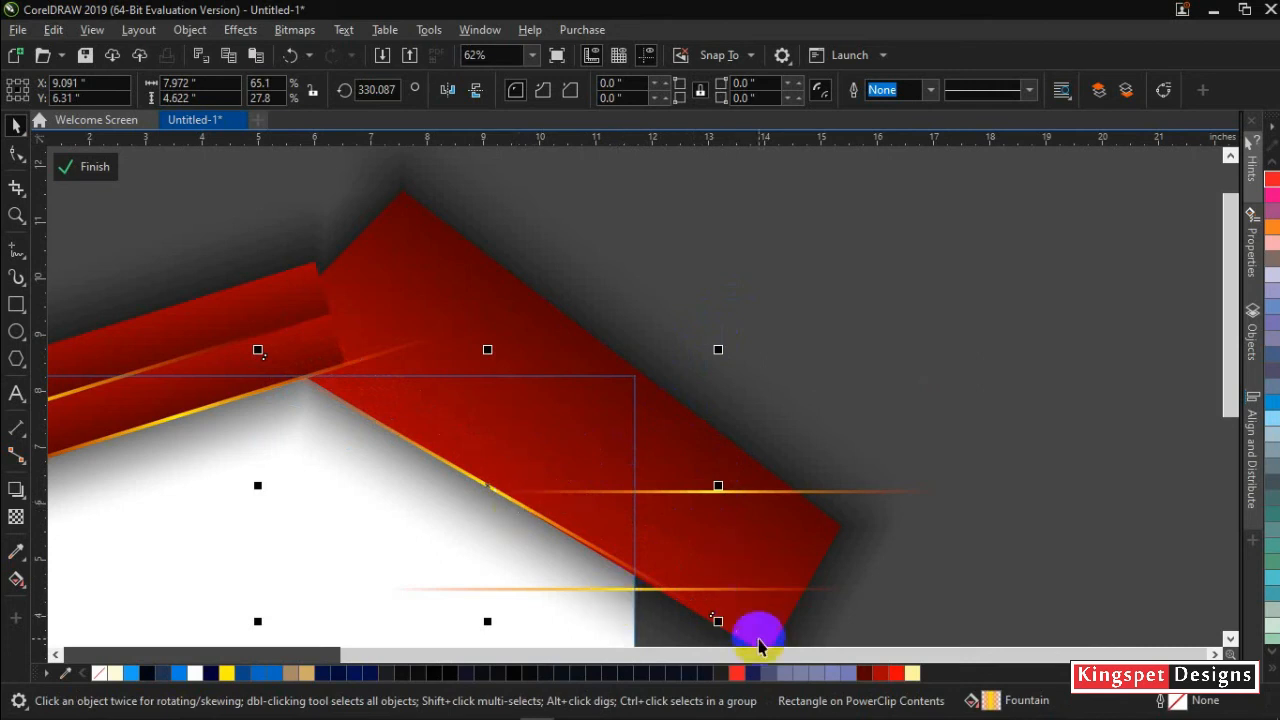
{"action": "left_click", "coordinate": [509, 502]}
{"action": "left_click_drag", "start_coordinate": [722, 621], "coordinate": [720, 626]}
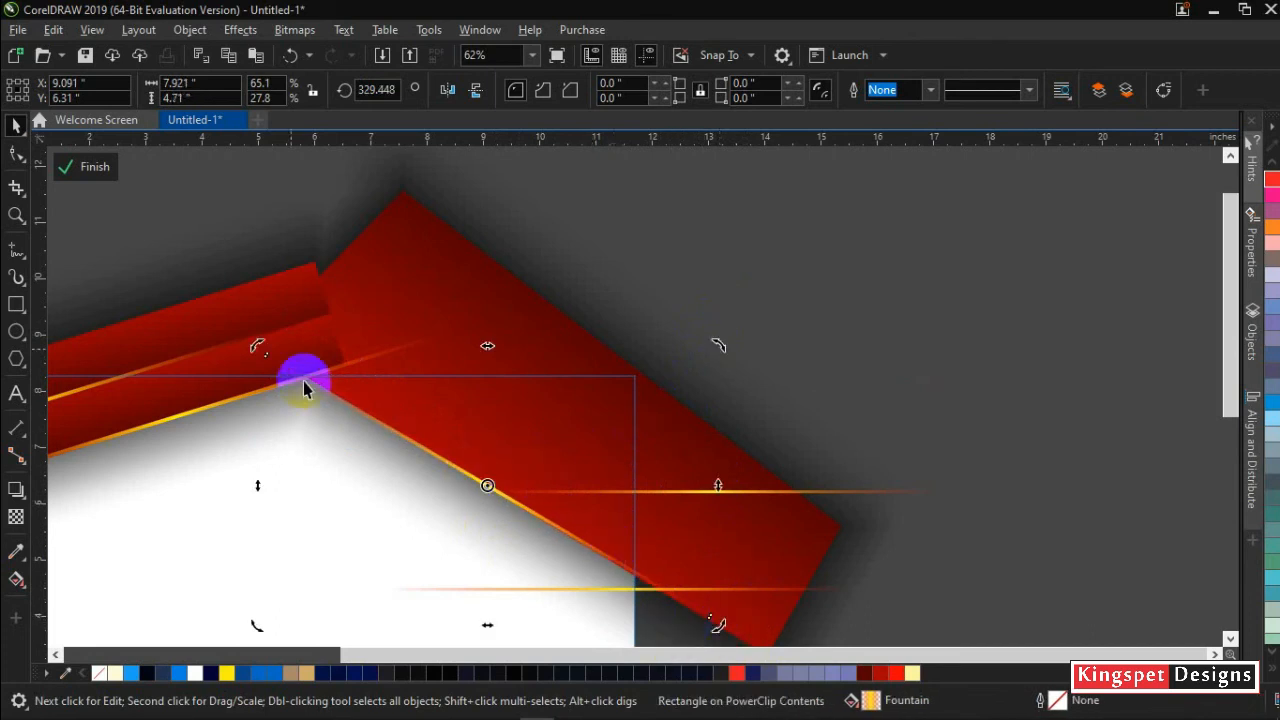
{"action": "left_click", "coordinate": [828, 228]}
Move the lowest horizontal streak onto the lower-right bar's upper edge at about X 9.10, Y 0.81 inches, rotated to about 8.41°
{"action": "scroll", "coordinate": [788, 254], "scroll_direction": "down", "scroll_amount": 2}
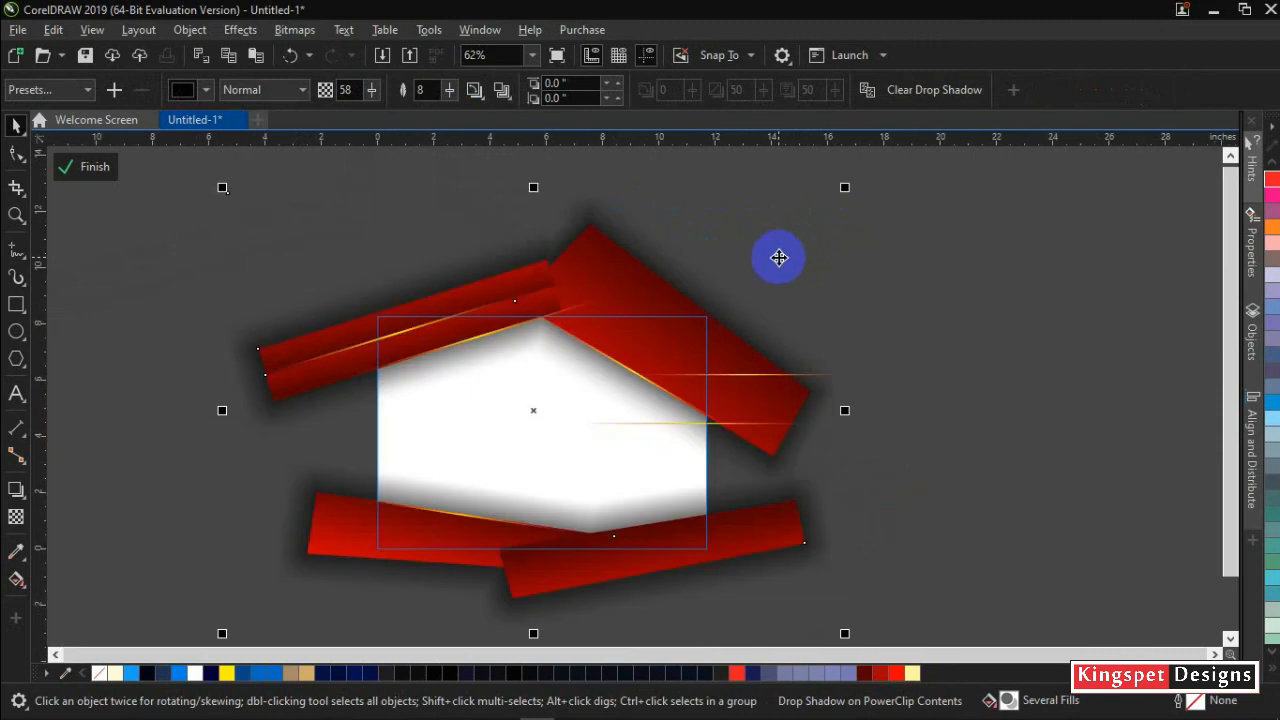
{"action": "left_click_drag", "start_coordinate": [779, 258], "coordinate": [745, 210]}
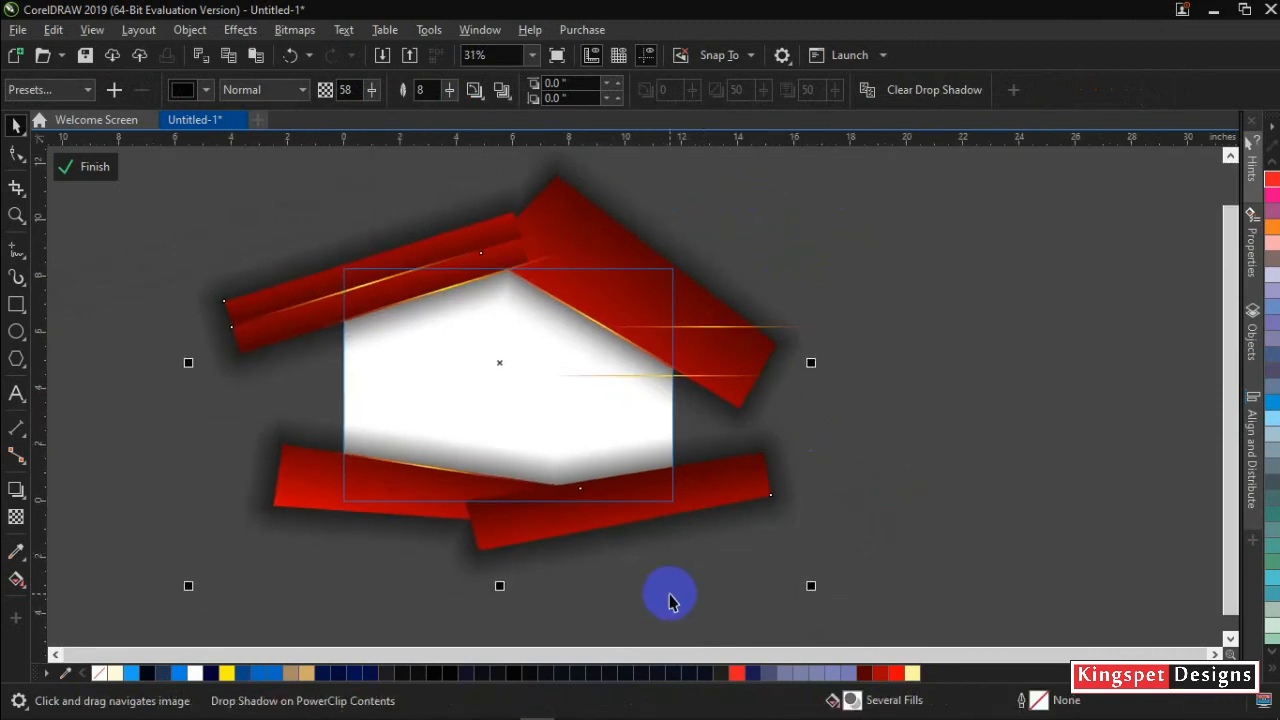
{"action": "left_click_drag", "start_coordinate": [657, 598], "coordinate": [557, 409]}
{"action": "left_click", "coordinate": [716, 233]}
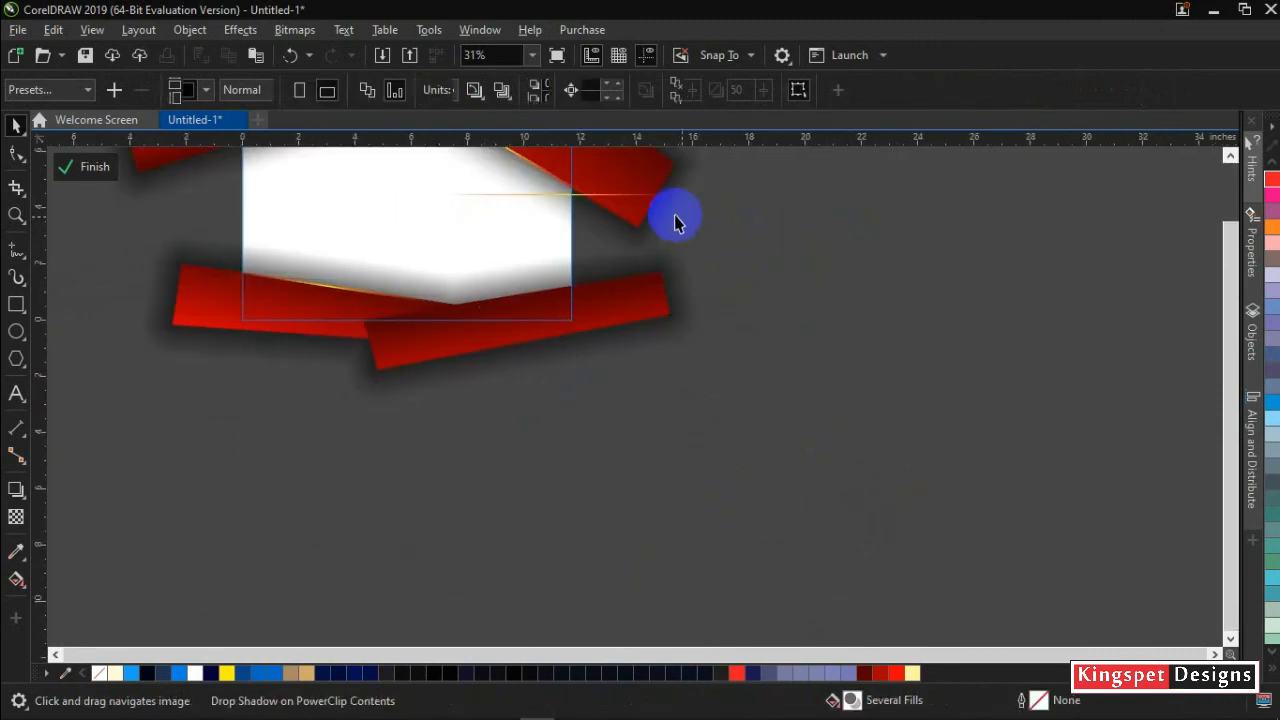
{"action": "left_click_drag", "start_coordinate": [611, 193], "coordinate": [543, 306]}
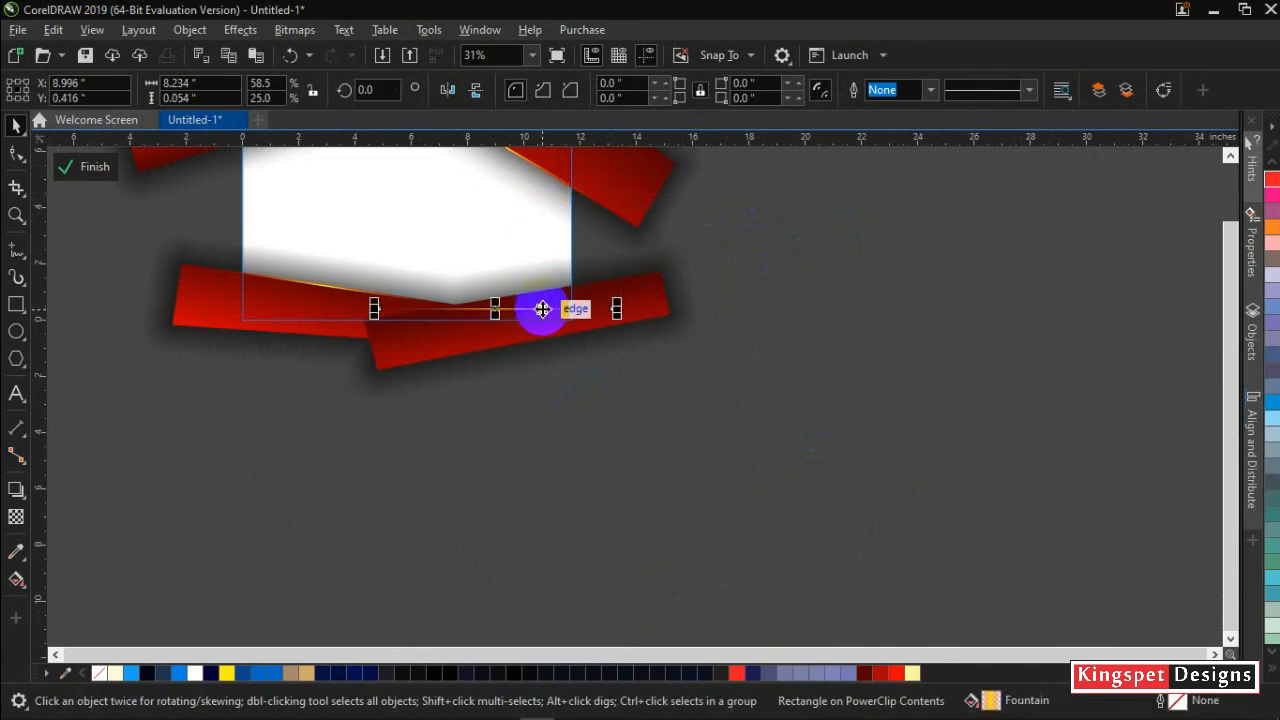
{"action": "scroll", "coordinate": [491, 294], "scroll_direction": "up", "scroll_amount": 2}
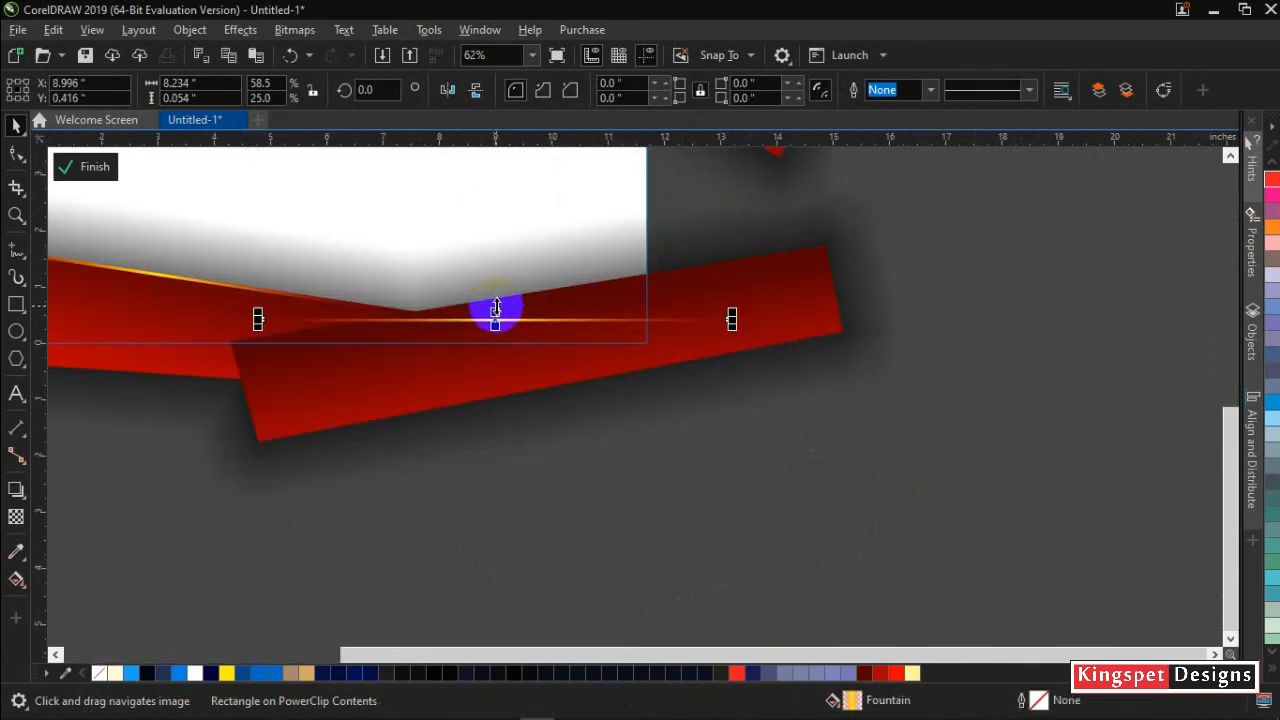
{"action": "left_click", "coordinate": [491, 317]}
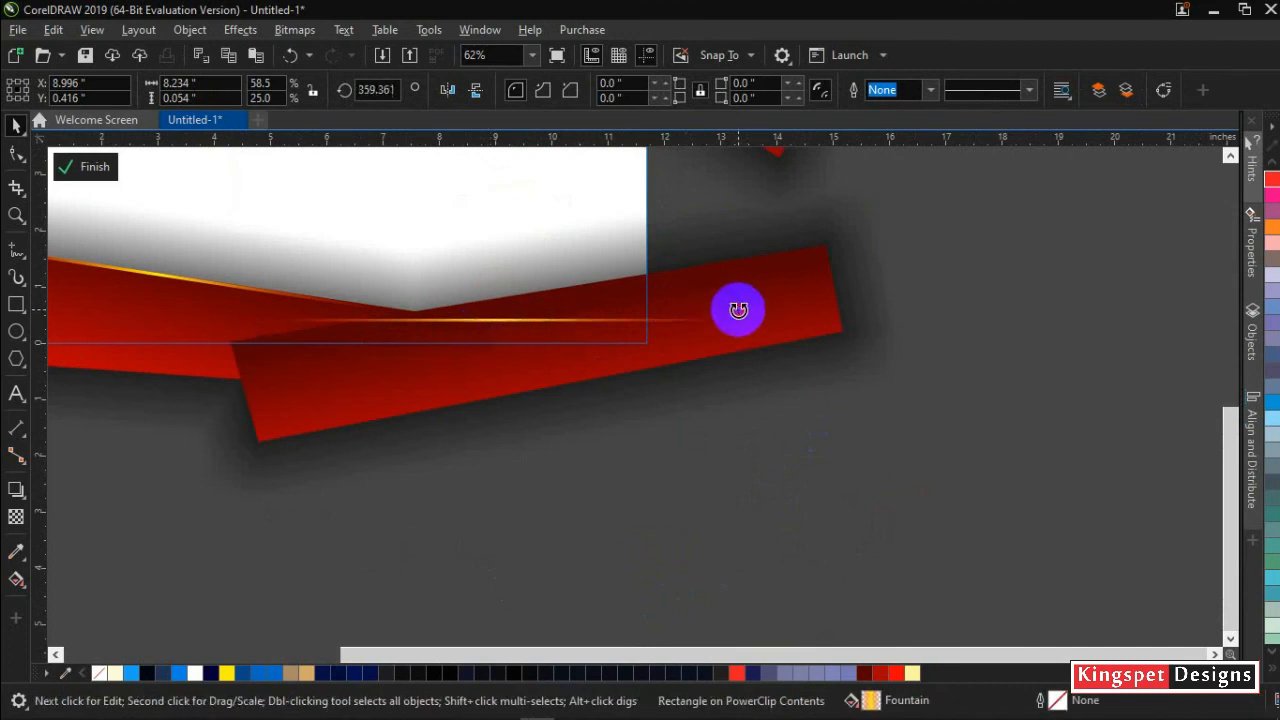
{"action": "left_click_drag", "start_coordinate": [735, 316], "coordinate": [725, 260]}
{"action": "left_click_drag", "start_coordinate": [614, 303], "coordinate": [621, 283]}
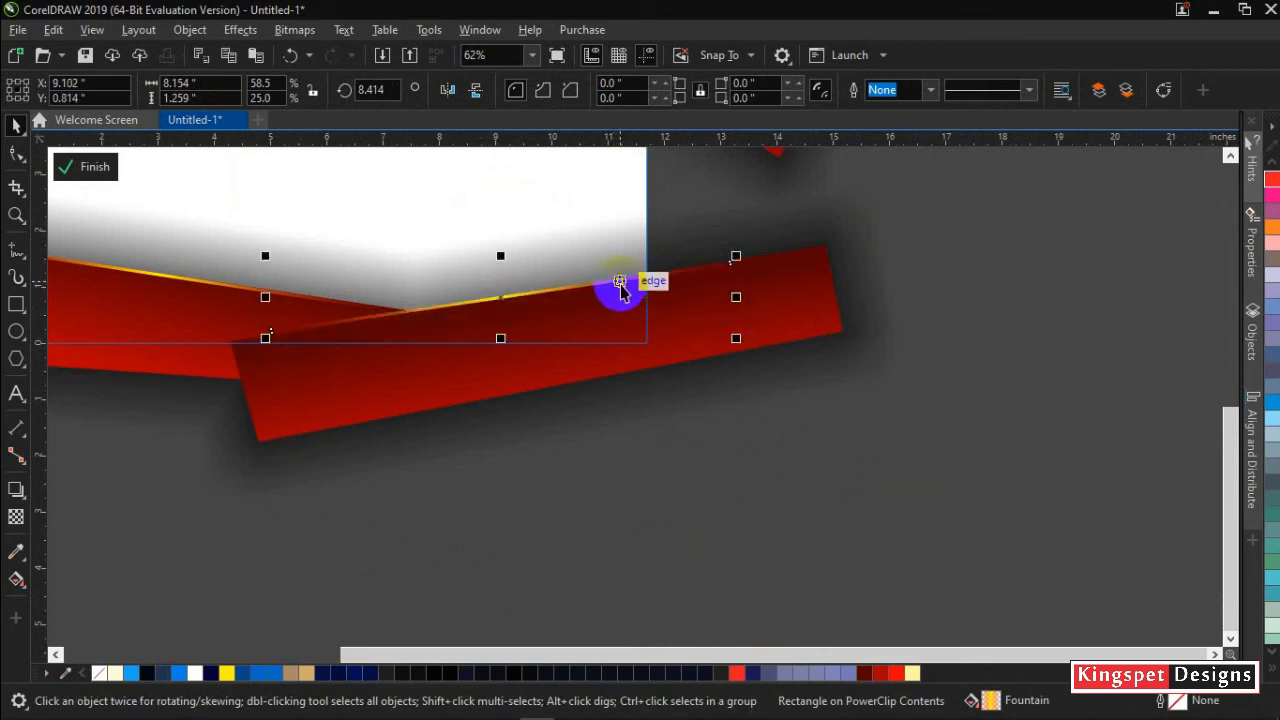
Enlarge the lower-right streak to about 10.31 × 1.59 inches, centred at about X 9.55, Y 0.88 inches, and finish editing the PowerClip contents
{"action": "scroll", "coordinate": [622, 281], "scroll_direction": "up", "scroll_amount": 1}
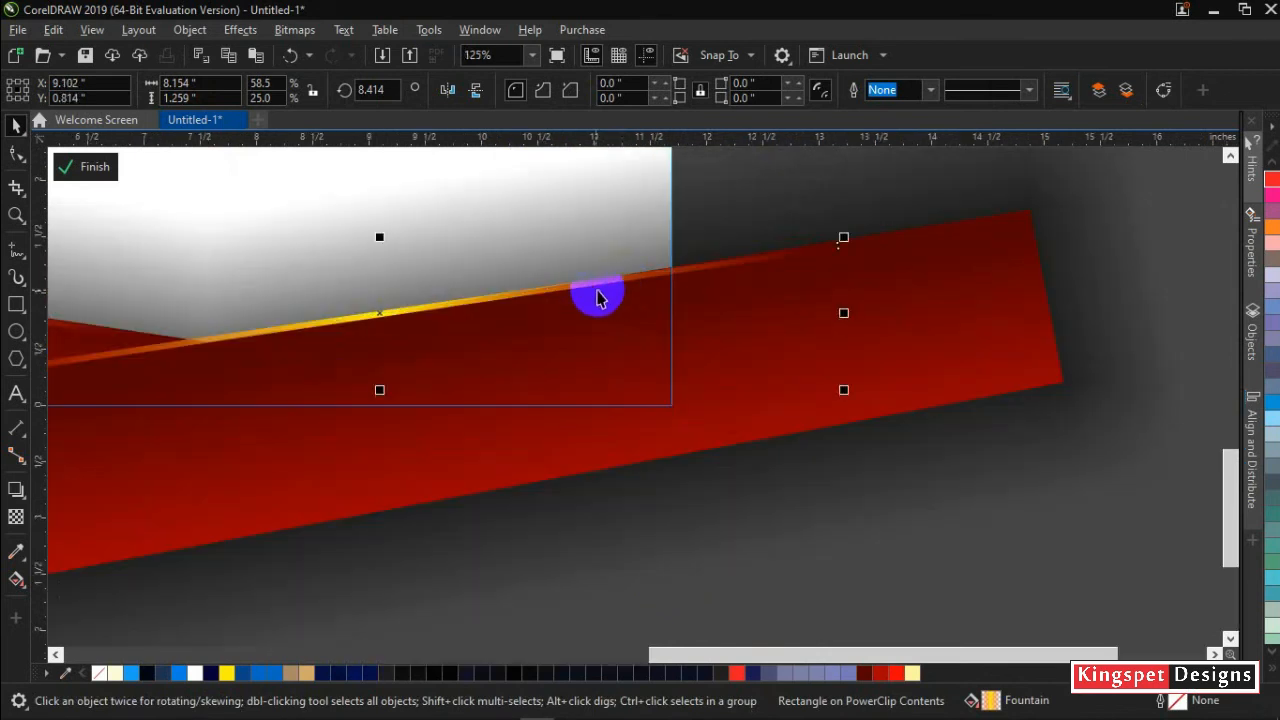
{"action": "left_click_drag", "start_coordinate": [585, 286], "coordinate": [588, 286]}
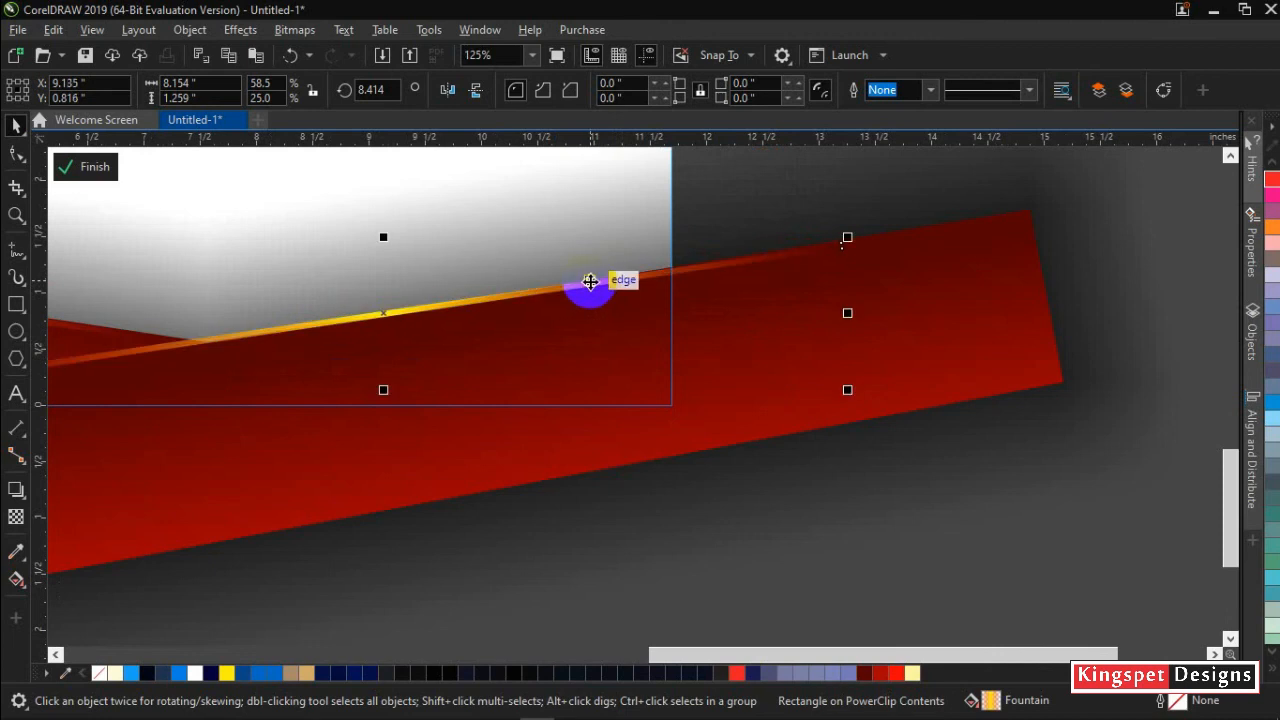
{"action": "left_click_drag", "start_coordinate": [847, 391], "coordinate": [1092, 495]}
{"action": "left_click_drag", "start_coordinate": [754, 291], "coordinate": [679, 266]}
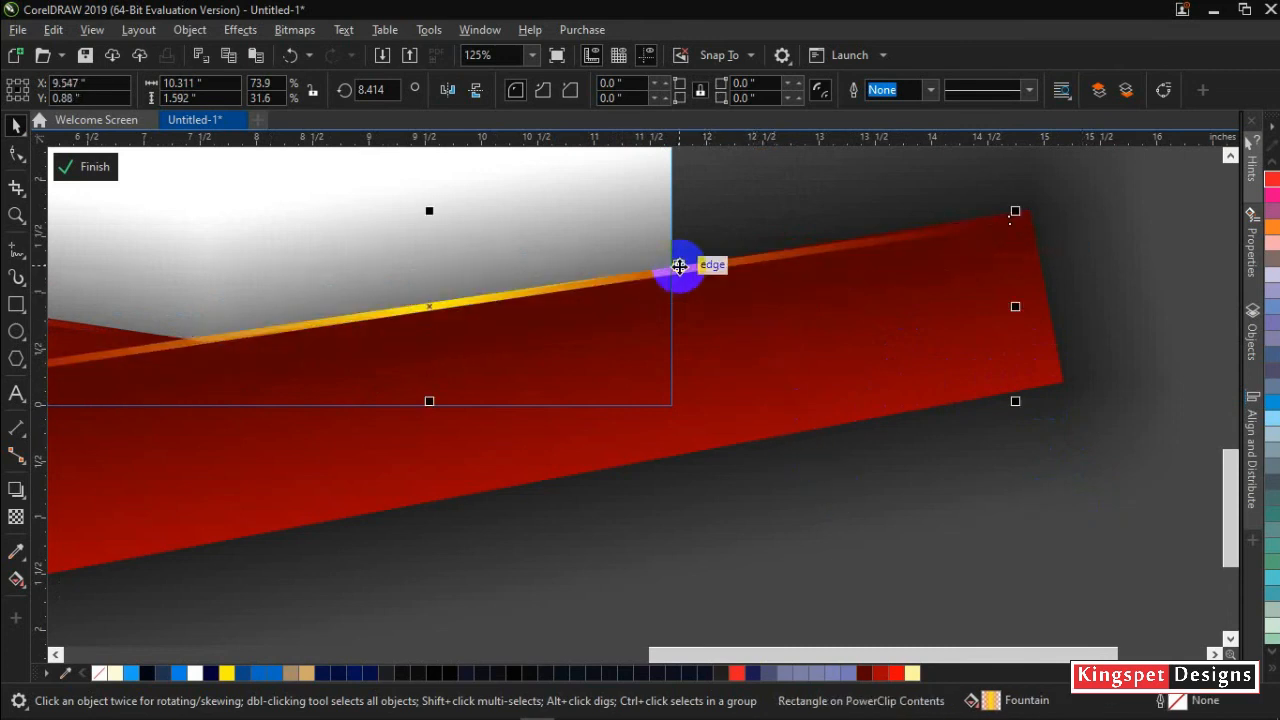
{"action": "scroll", "coordinate": [617, 330], "scroll_direction": "down", "scroll_amount": 2}
{"action": "scroll", "coordinate": [617, 332], "scroll_direction": "down", "scroll_amount": 3}
{"action": "left_click", "coordinate": [478, 390]}
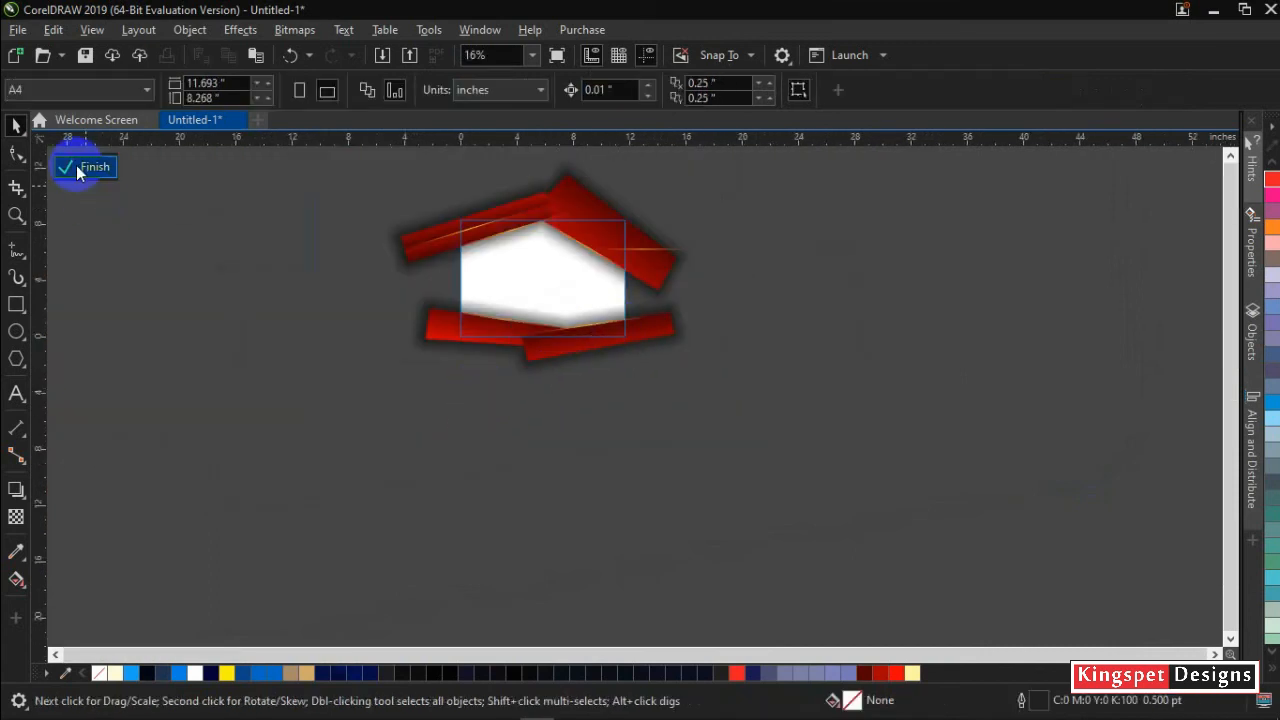
{"action": "left_click", "coordinate": [88, 168]}
{"action": "left_click", "coordinate": [780, 352]}
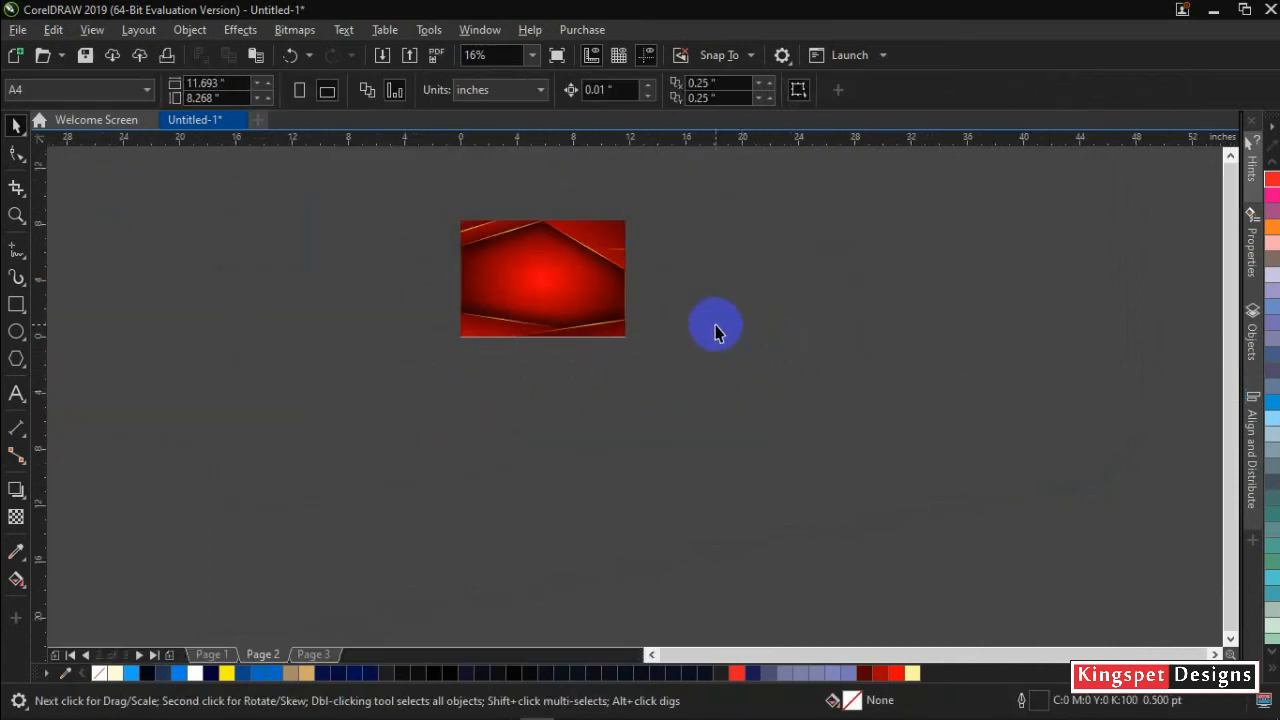
Reopen the PowerClip contents, move the leftover horizontal streak off the page to about X 28.76, Y 4.86 inches, and finish editing
{"action": "left_click", "coordinate": [526, 286]}
{"action": "left_click", "coordinate": [92, 168]}
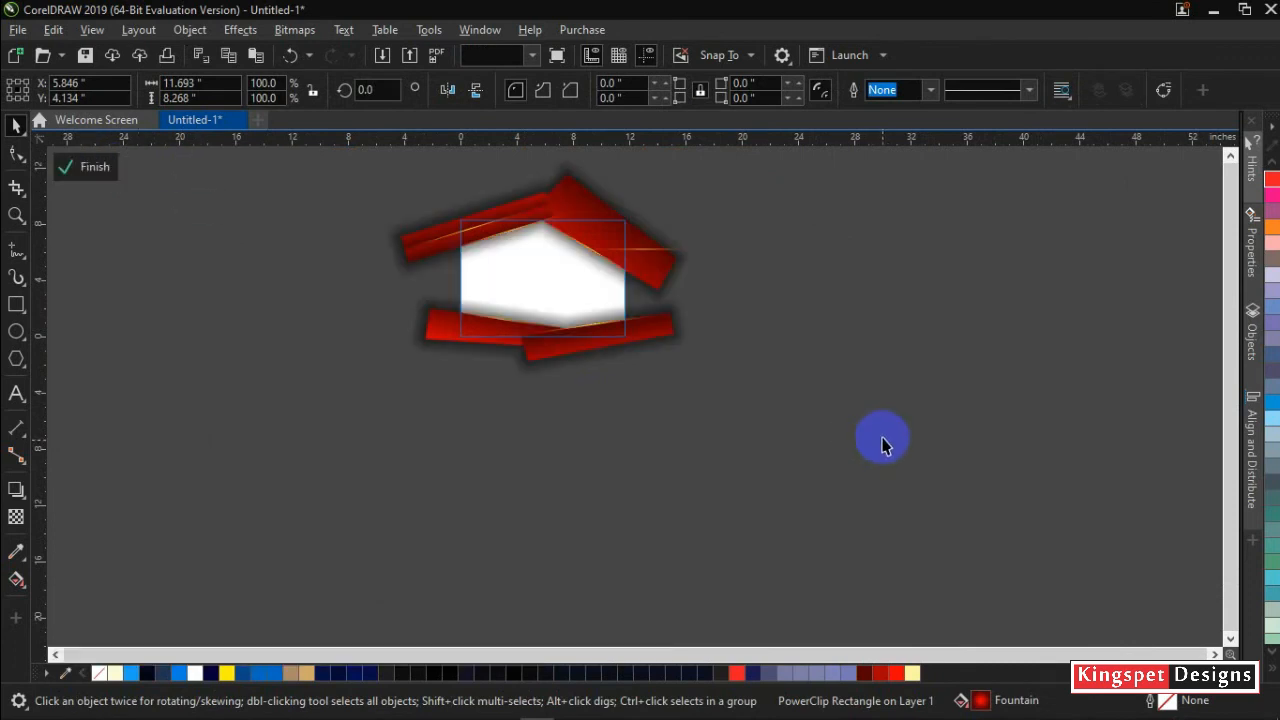
{"action": "left_click", "coordinate": [882, 446]}
{"action": "left_click", "coordinate": [677, 258]}
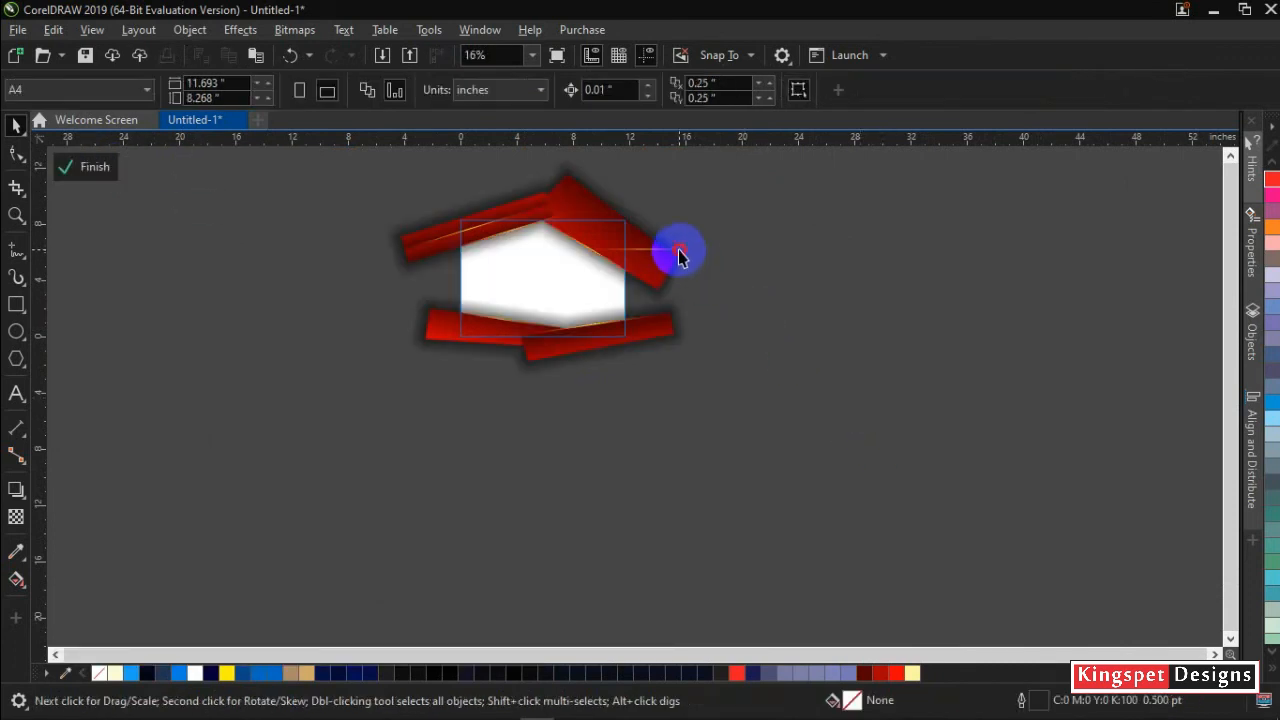
{"action": "left_click_drag", "start_coordinate": [677, 251], "coordinate": [900, 280]}
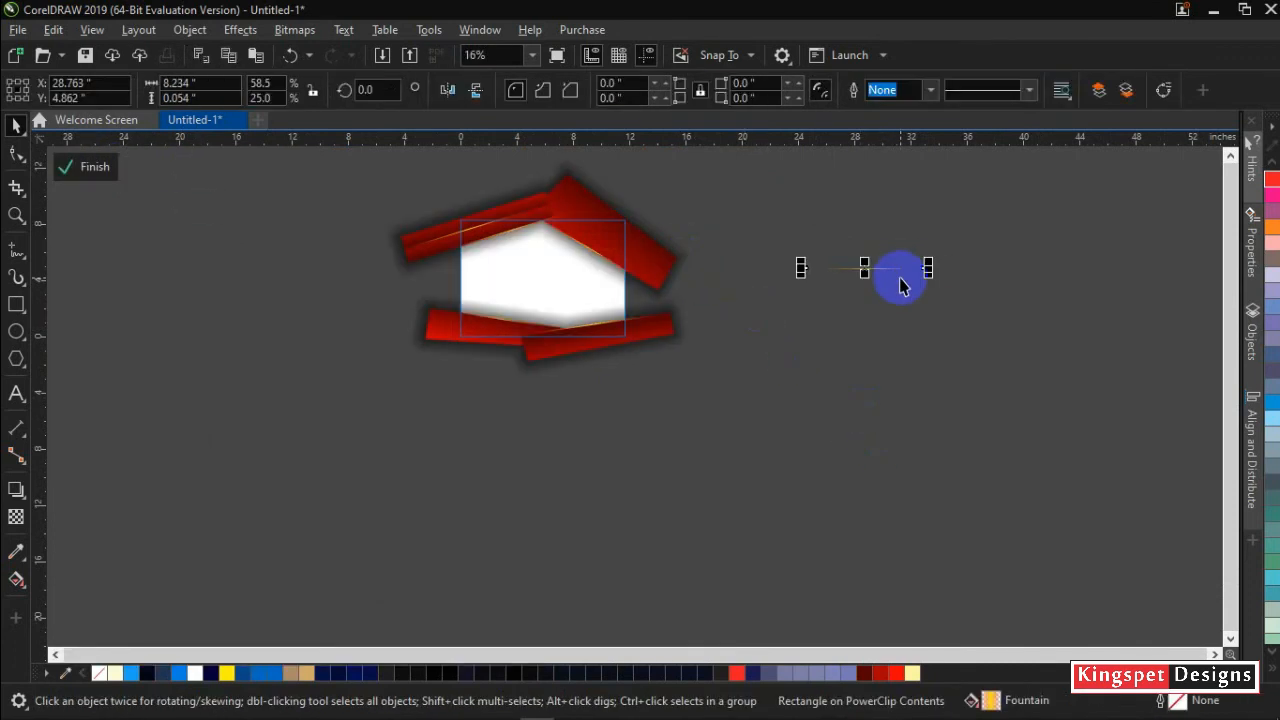
{"action": "left_click", "coordinate": [88, 168]}
{"action": "left_click", "coordinate": [212, 389]}
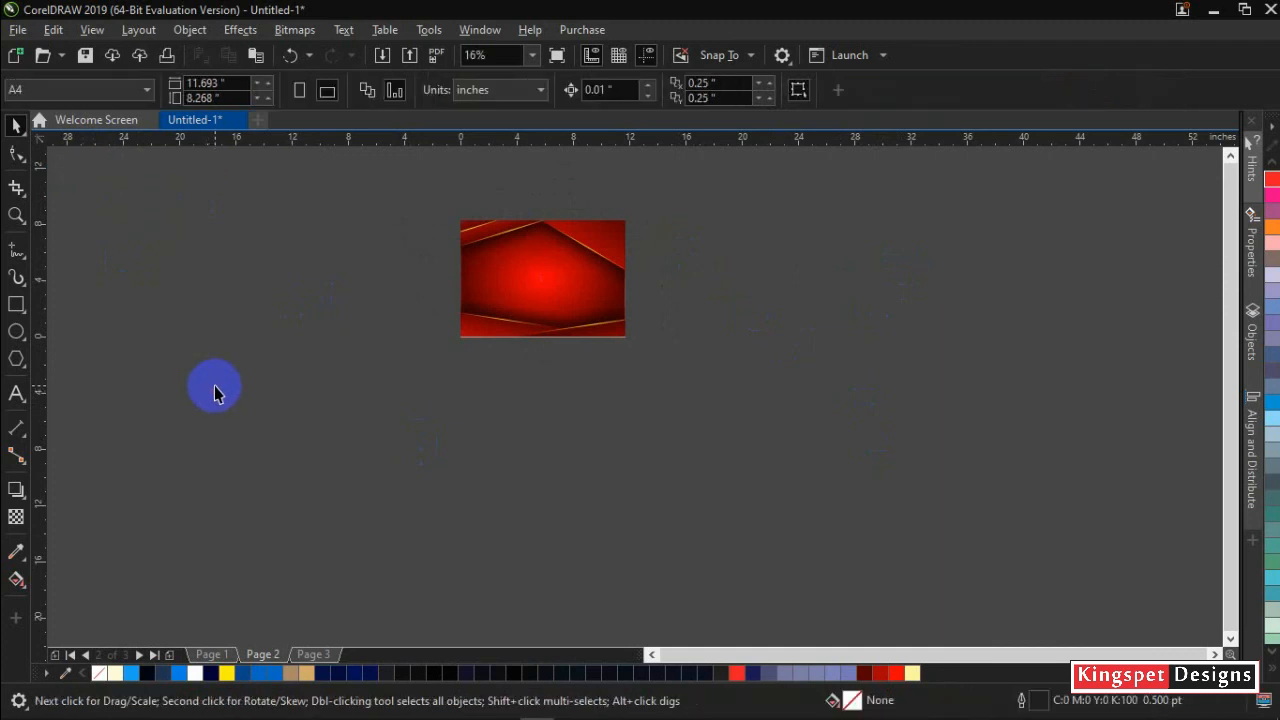
Paste the KINGSPET DESIGNS title with its paragraph and move it to the page's middle at about X 5.16, Y 4.17 inches
{"action": "key", "text": "shift+F4"}
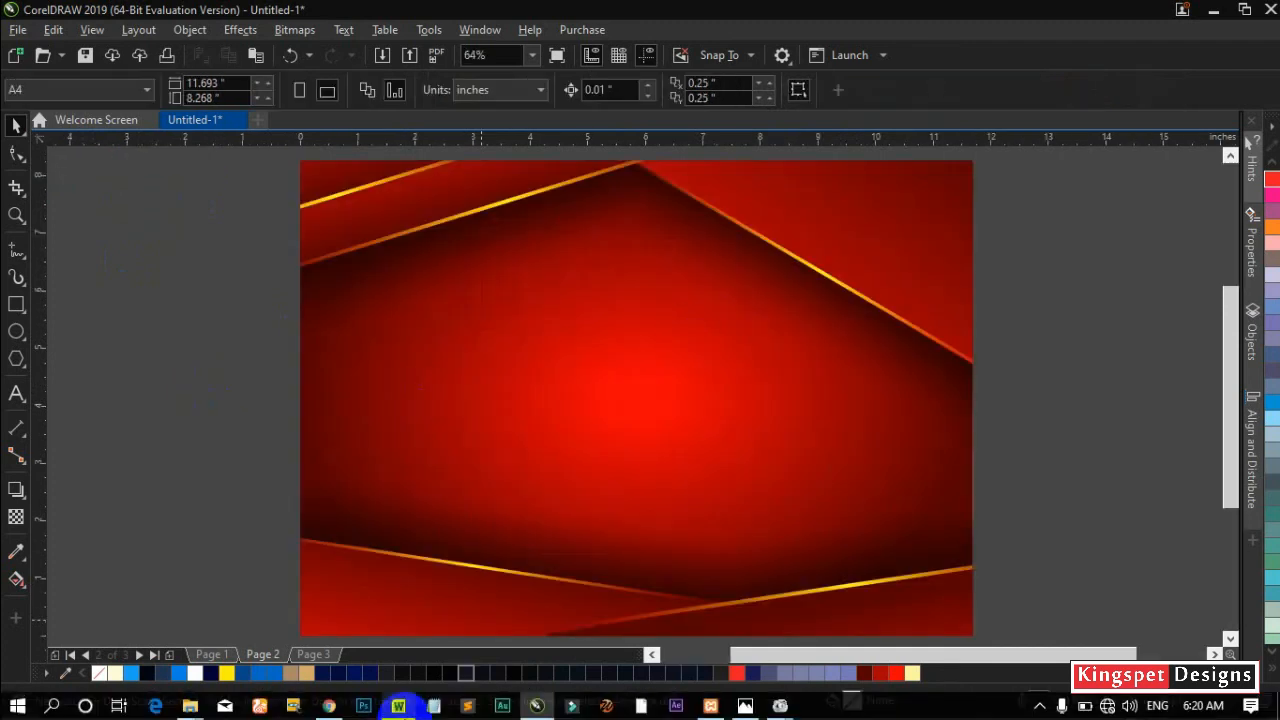
{"action": "mouse_move", "coordinate": [398, 706]}
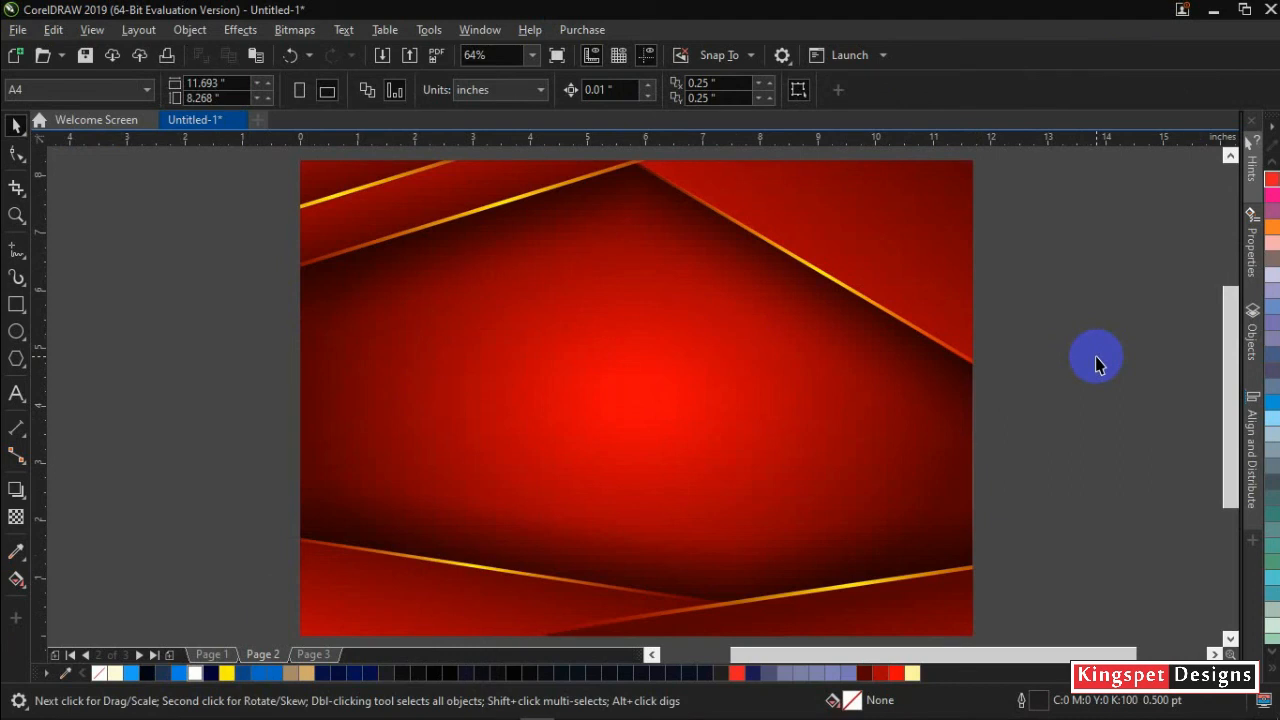
{"action": "key", "text": "ctrl+v"}
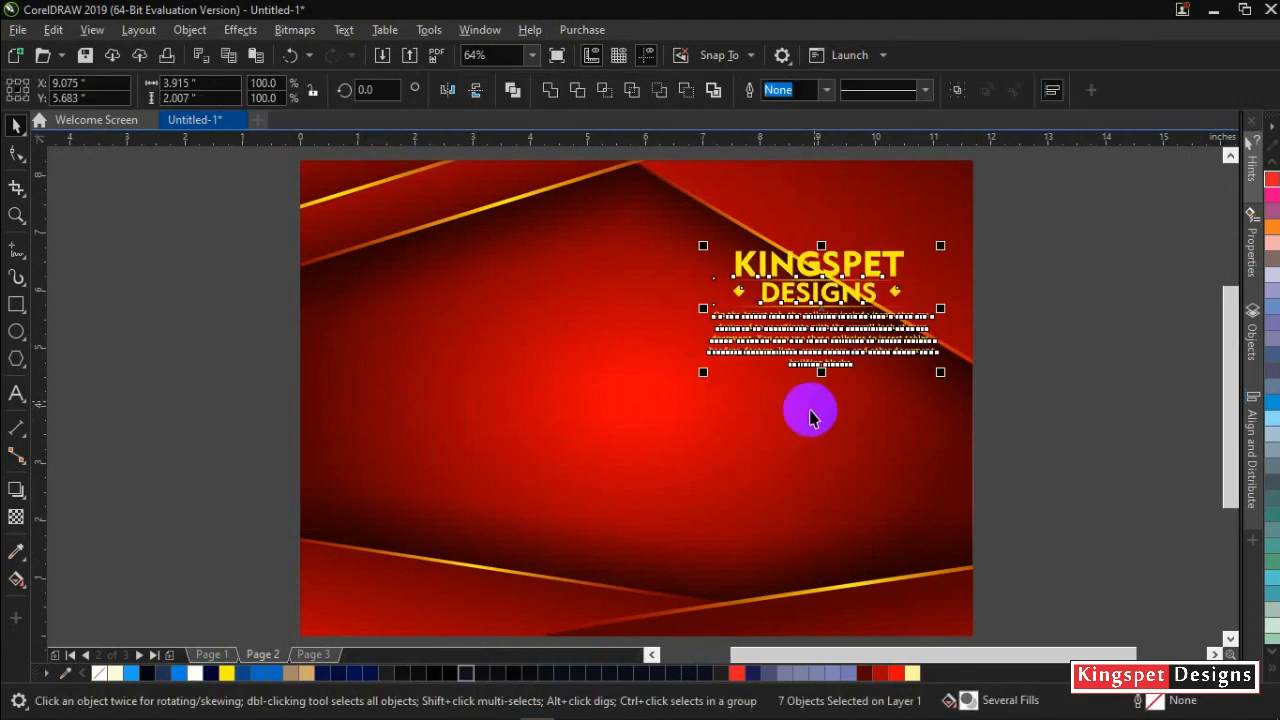
{"action": "left_click_drag", "start_coordinate": [874, 263], "coordinate": [649, 350]}
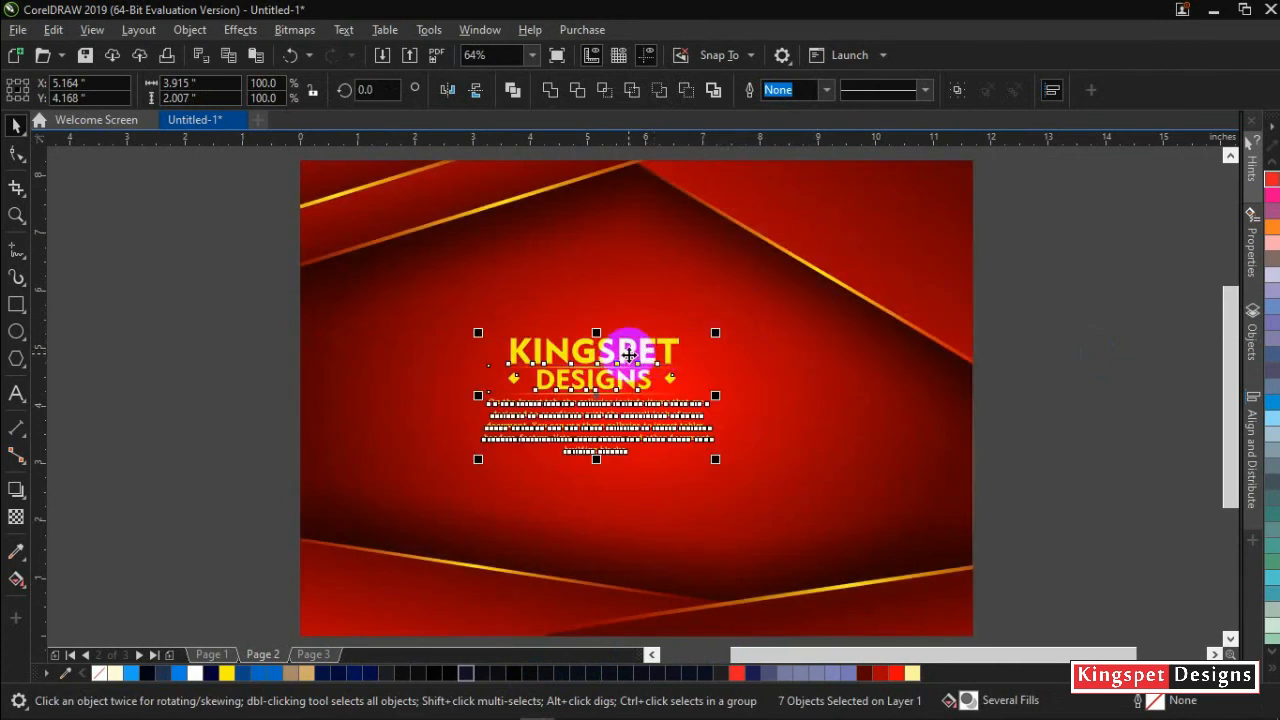
Enlarge the pasted title and paragraph to about 5.87 × 2.65 inches, centred at about X 5.76, Y 4.65 inches
{"action": "left_click_drag", "start_coordinate": [717, 328], "coordinate": [894, 280]}
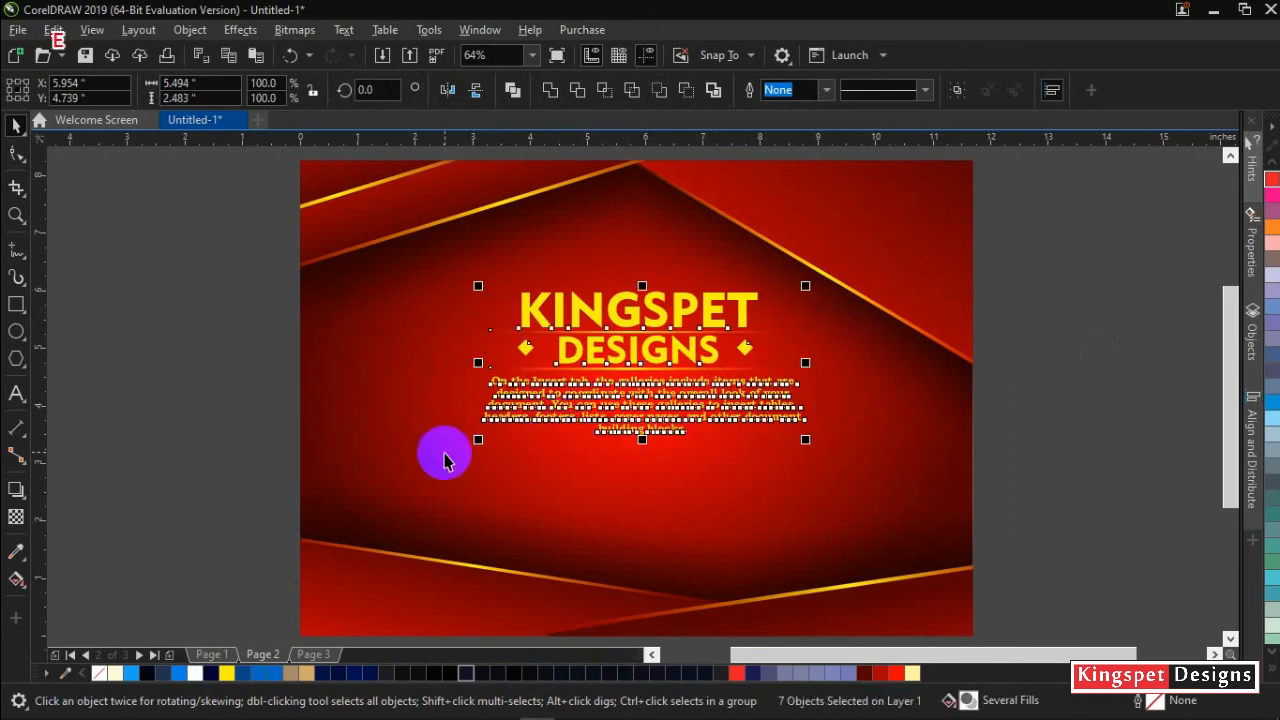
{"action": "mouse_move", "coordinate": [476, 441]}
{"action": "left_mouse_down"}
{"action": "mouse_move", "coordinate": [389, 480]}
{"action": "mouse_move", "coordinate": [457, 457]}
{"action": "left_mouse_up"}
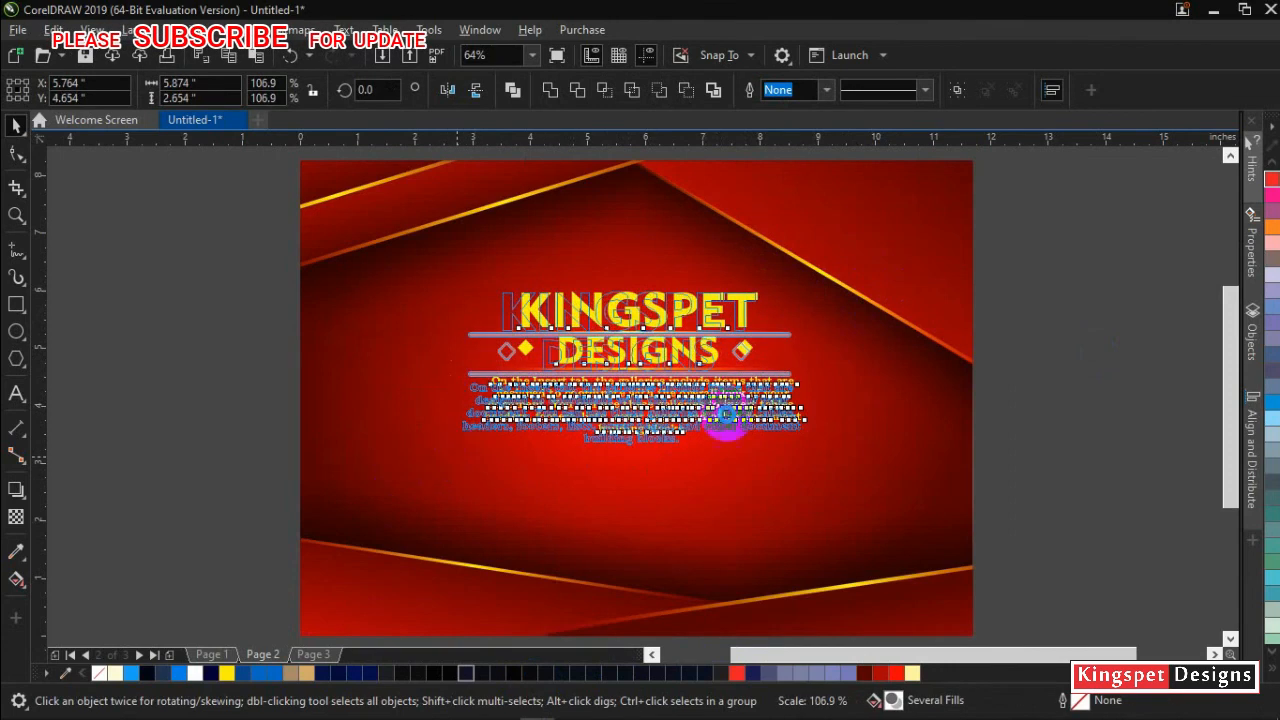
{"action": "left_click", "coordinate": [1061, 407]}
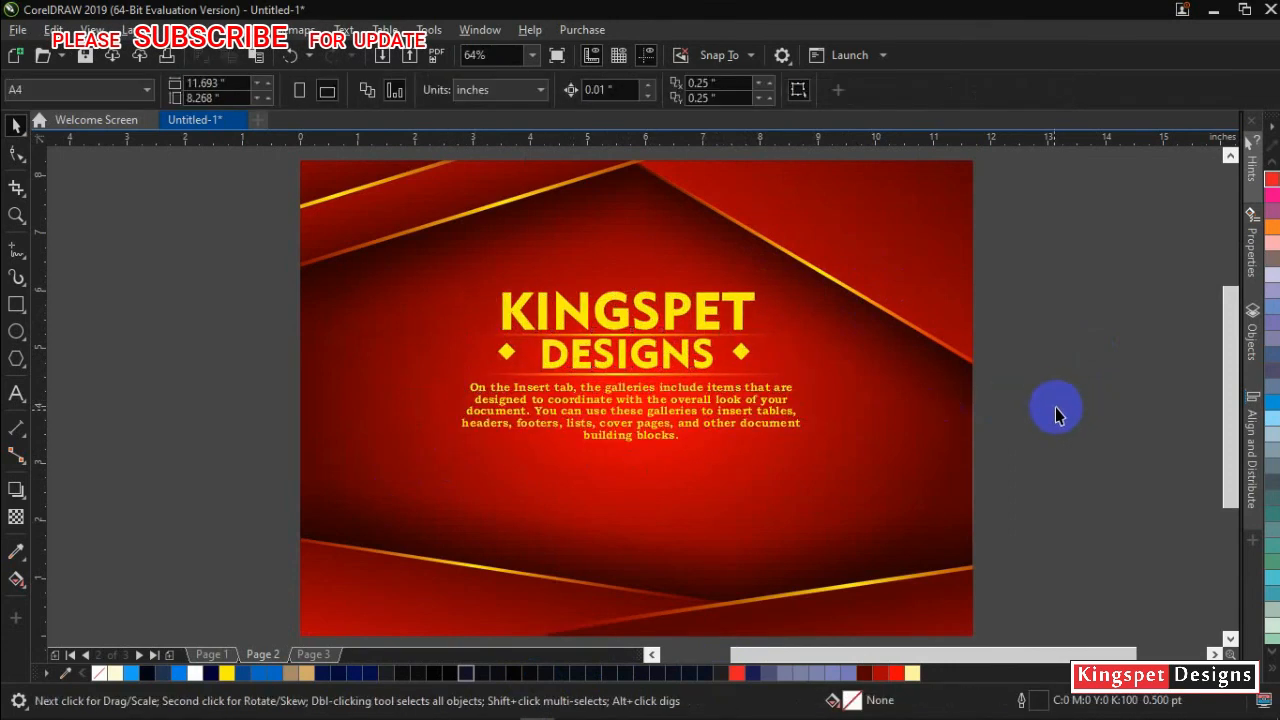